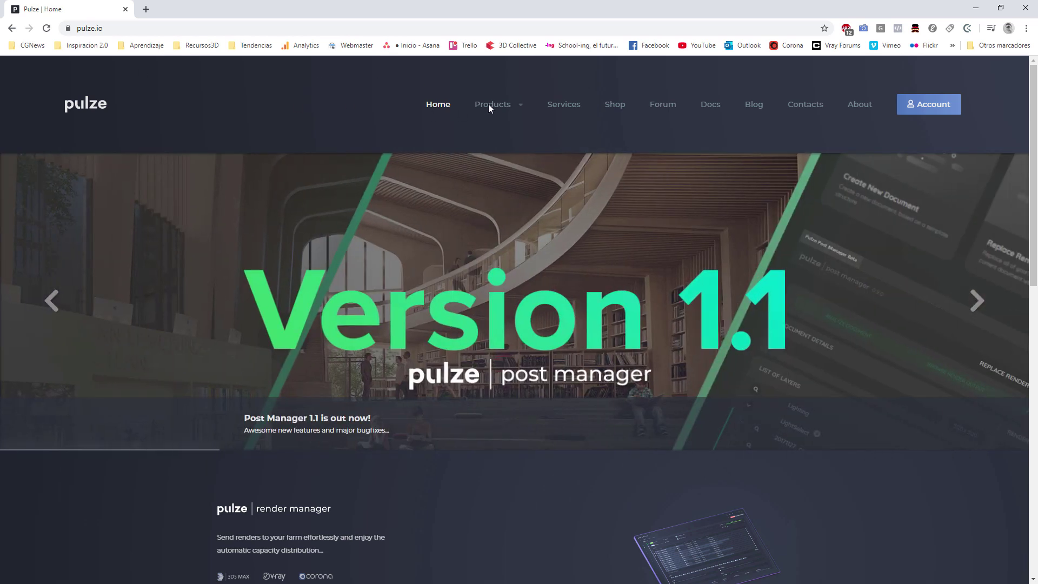
- Open the Scene Manager product page on the Pulze website and review its pricing plans
mouse_move(490, 107)
mouse_move(494, 108)
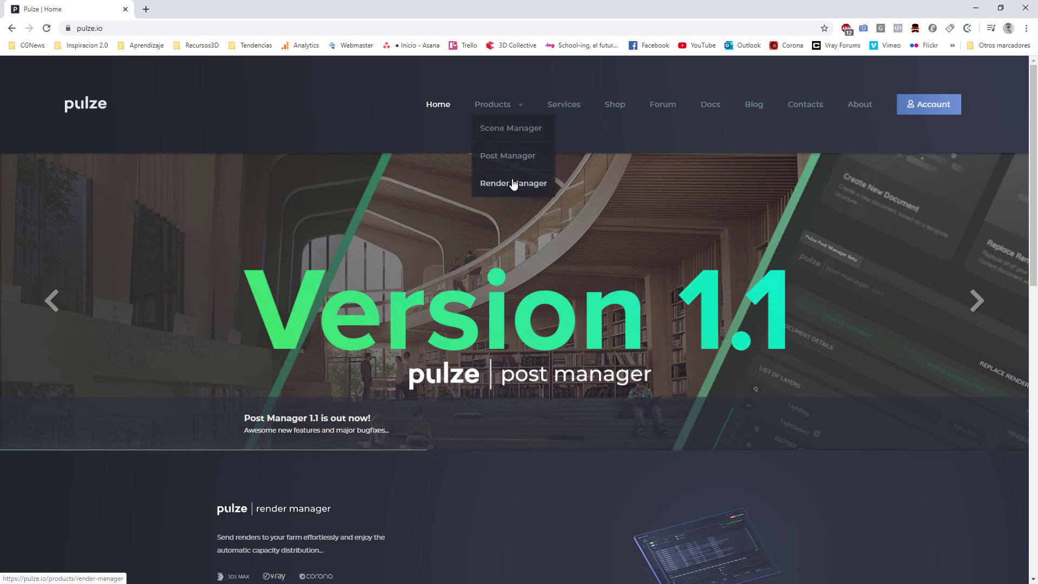
left_click(510, 130)
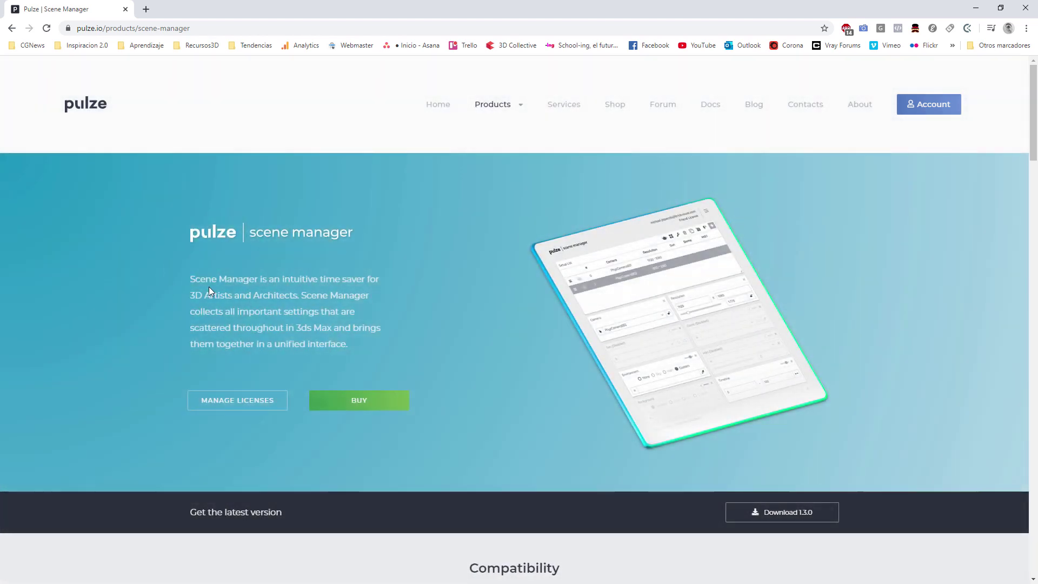
left_click(357, 406)
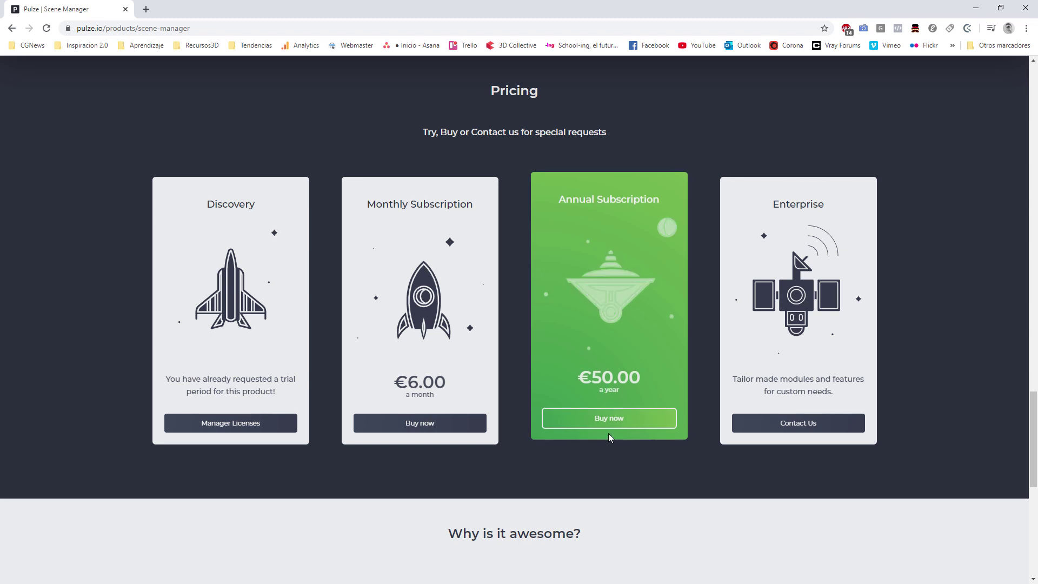
scroll(598, 370, "down", 4)
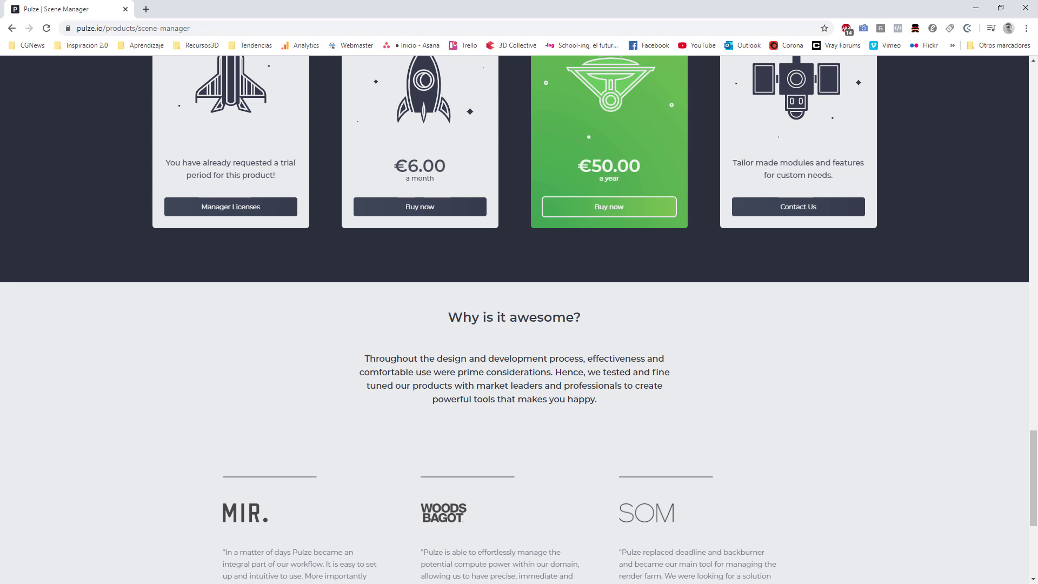
- Switch to 3ds Max, locate the Pulze - Scene Manager action in the toolbar customization, and briefly open the plugin
key("alt+Tab")
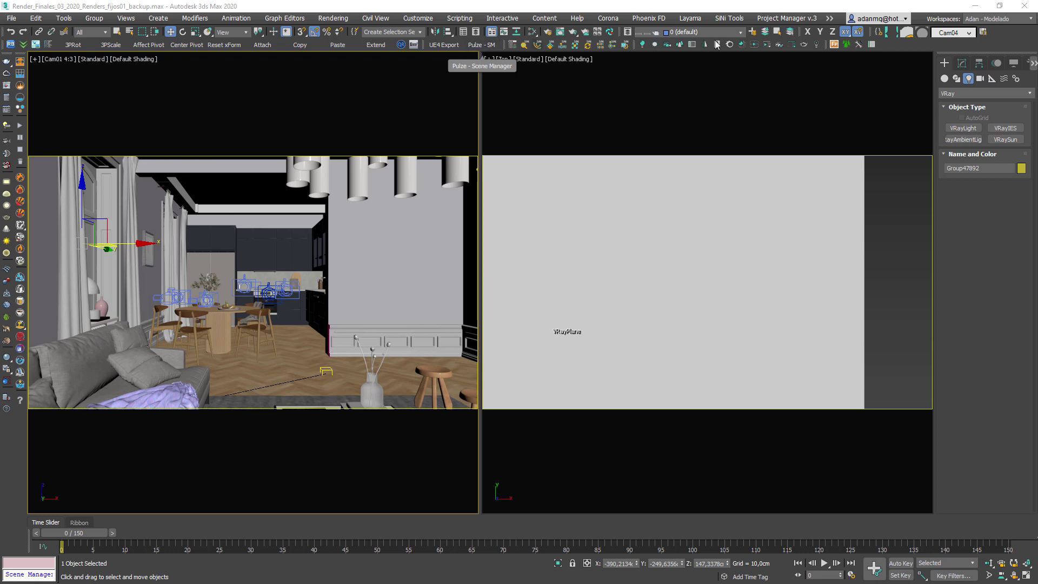
right_click(914, 45)
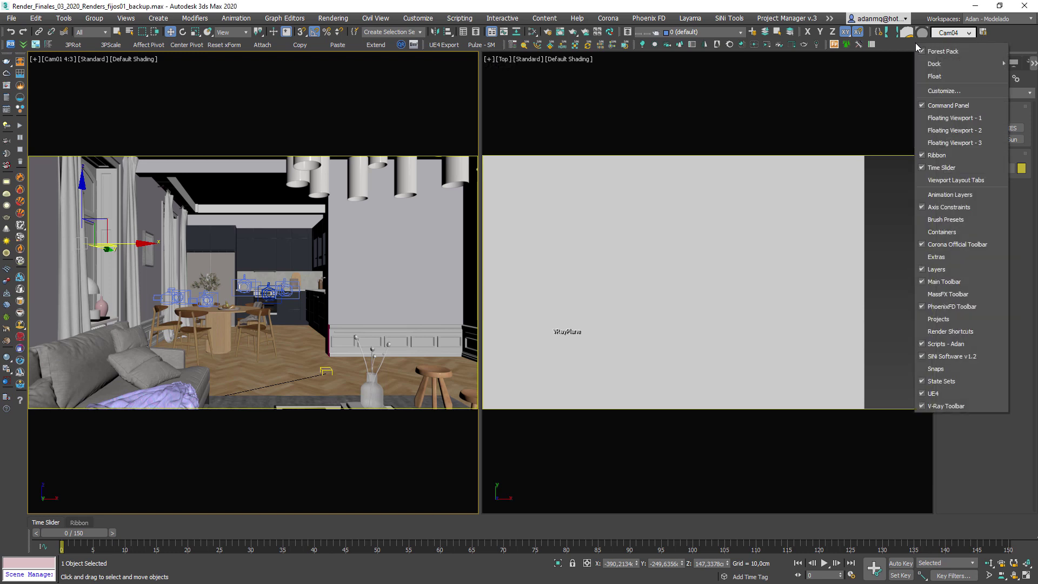
left_click(951, 92)
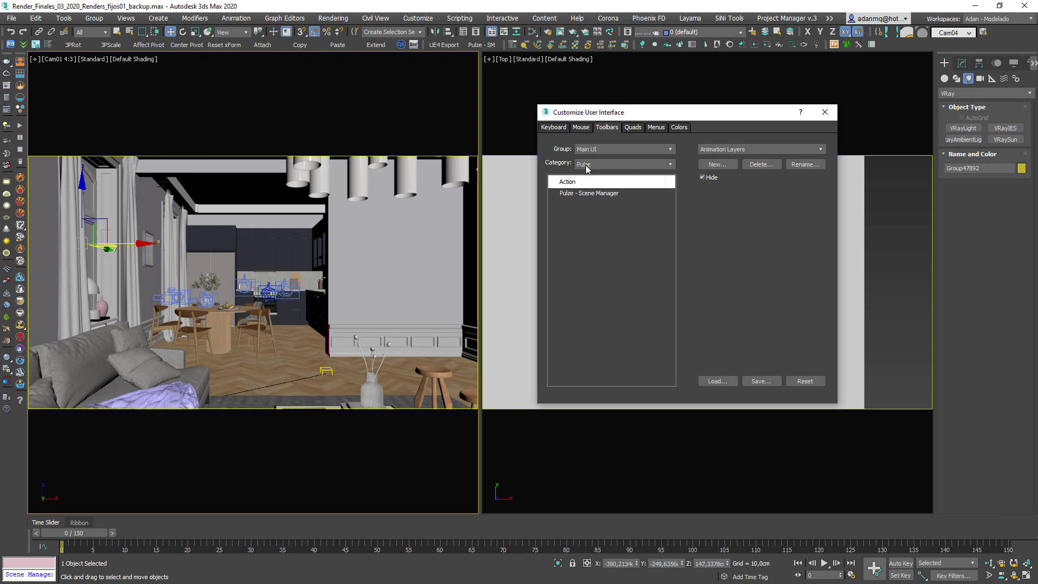
left_click(582, 165)
left_click(590, 174)
left_click(577, 193)
left_click_drag(483, 73, 561, 193)
left_click(824, 113)
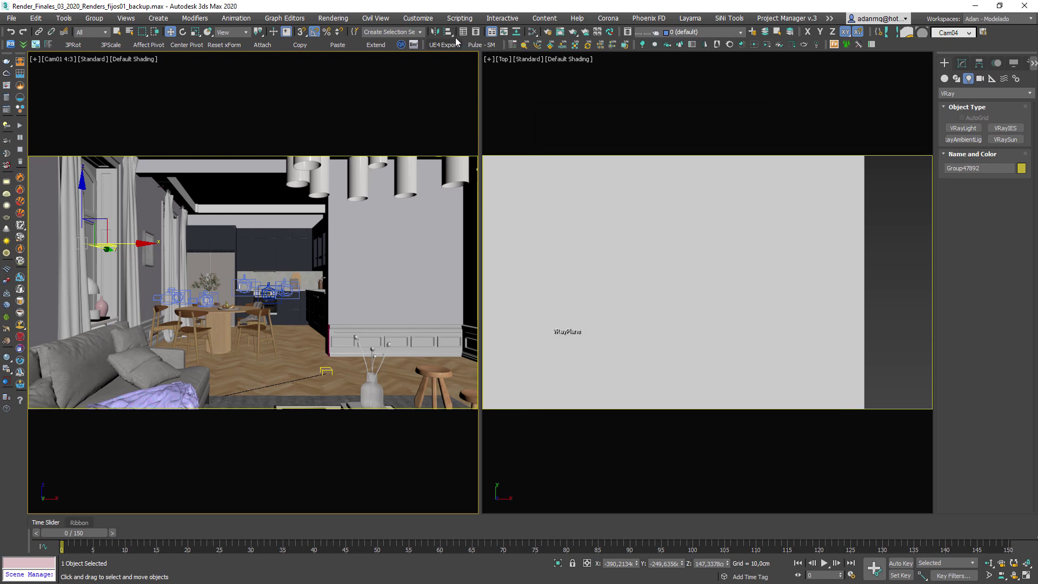
left_click(472, 46)
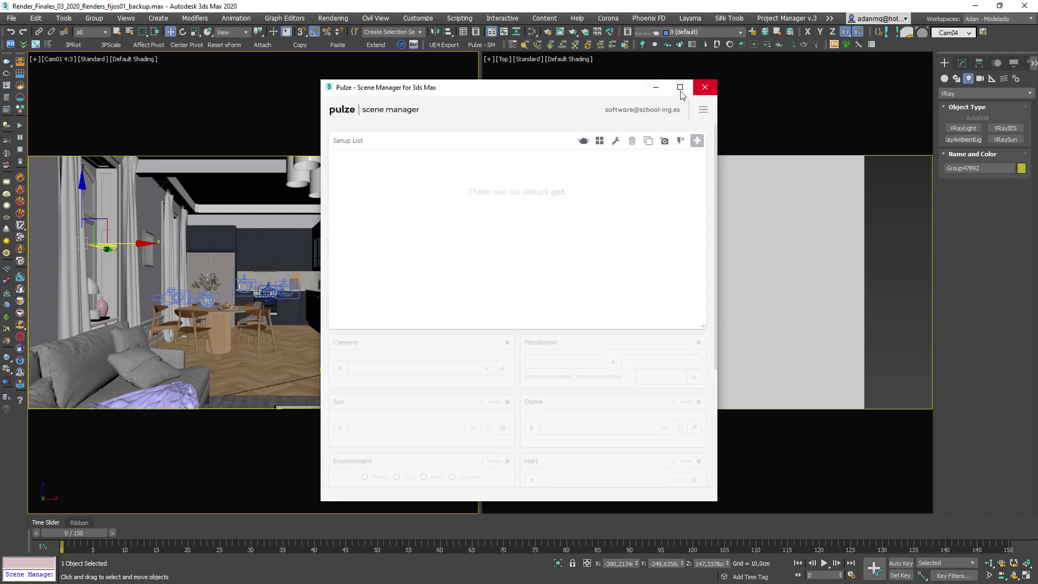
left_click(703, 88)
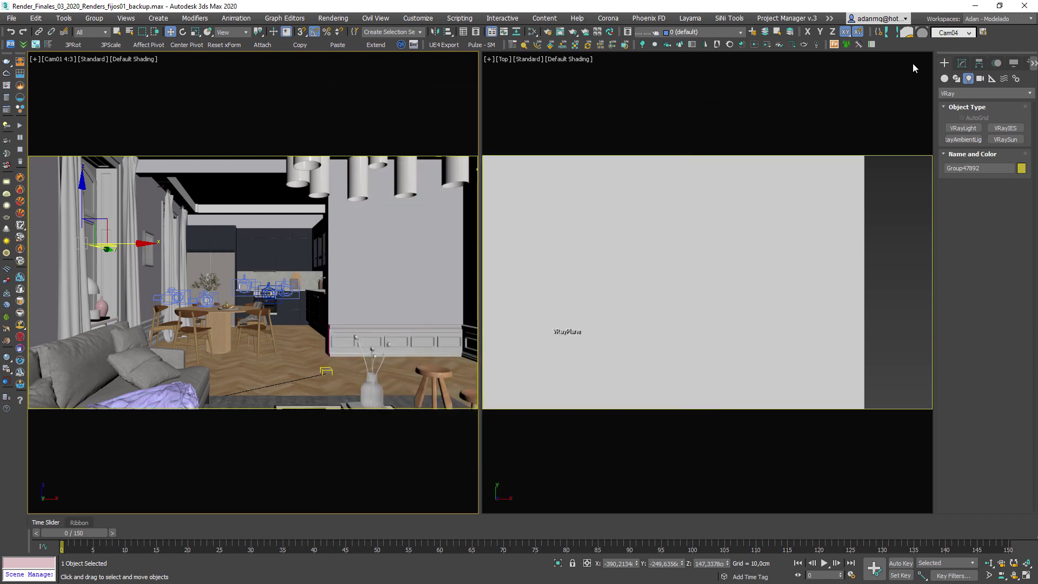
- Activate the Cam01, Cam02 and Cam03 state sets one after another
left_click(969, 34)
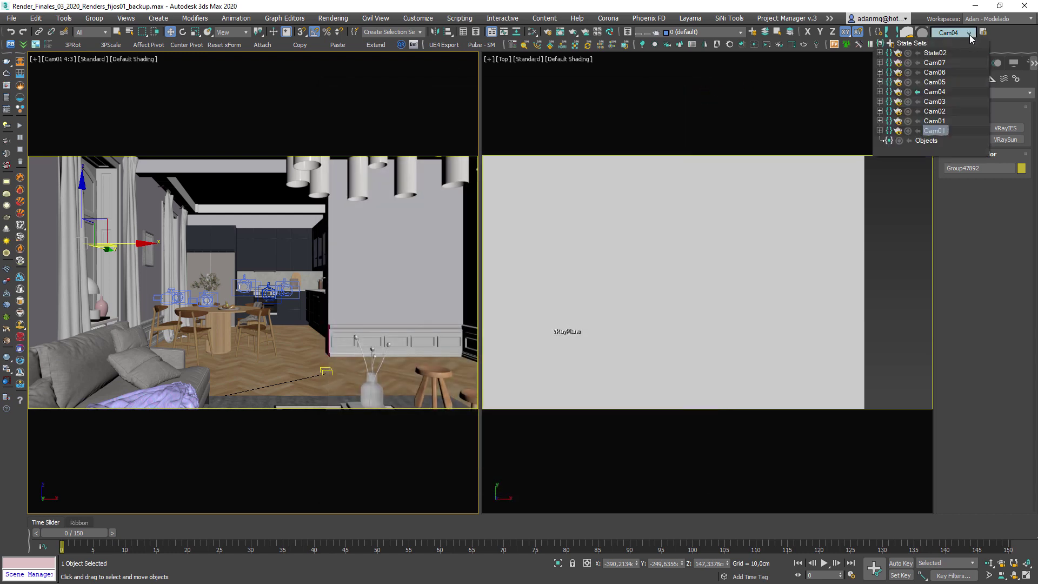
left_click(924, 130)
left_click(968, 34)
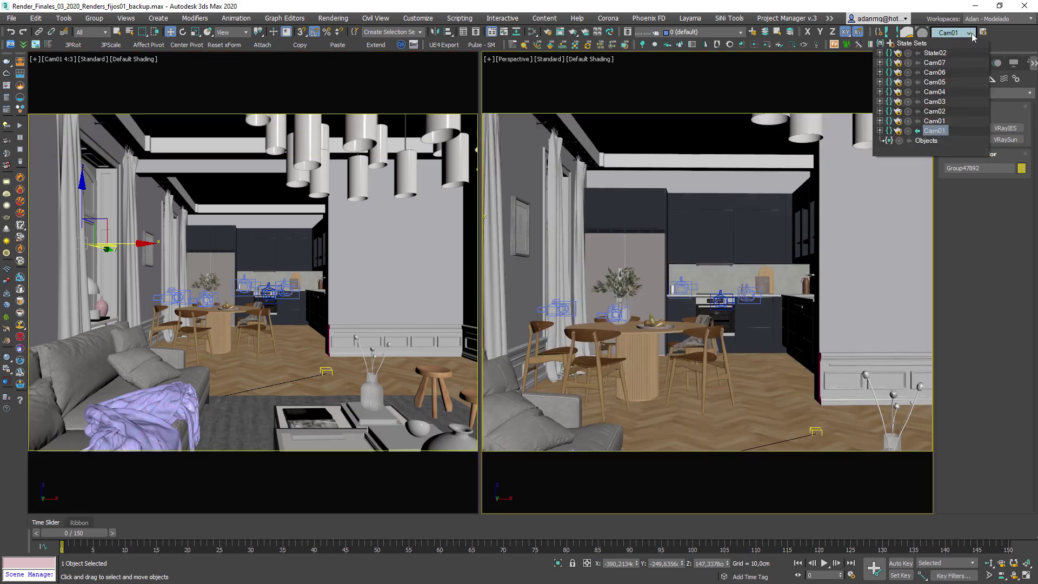
left_click(922, 127)
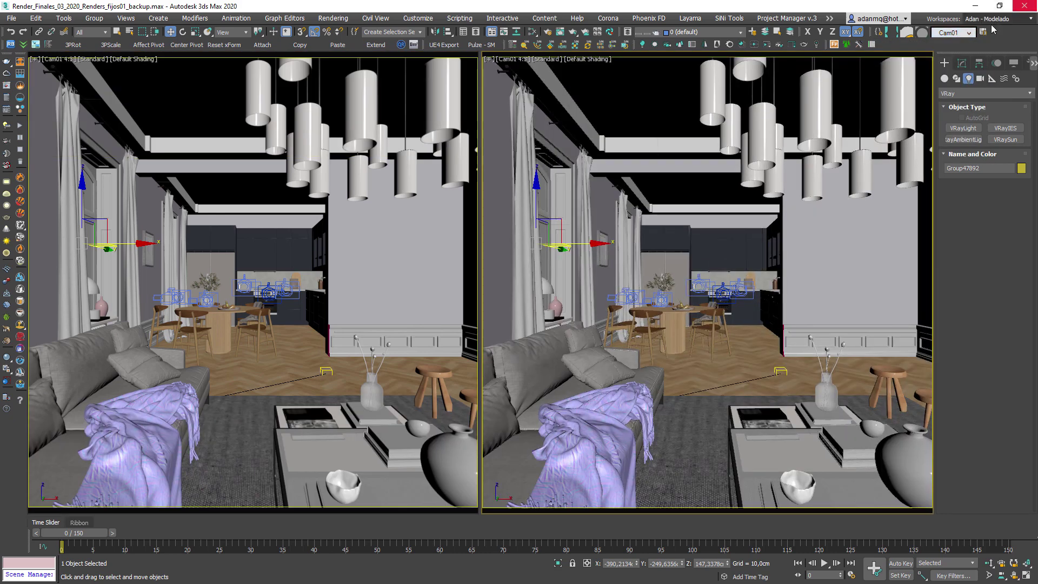
left_click(967, 33)
left_click(925, 111)
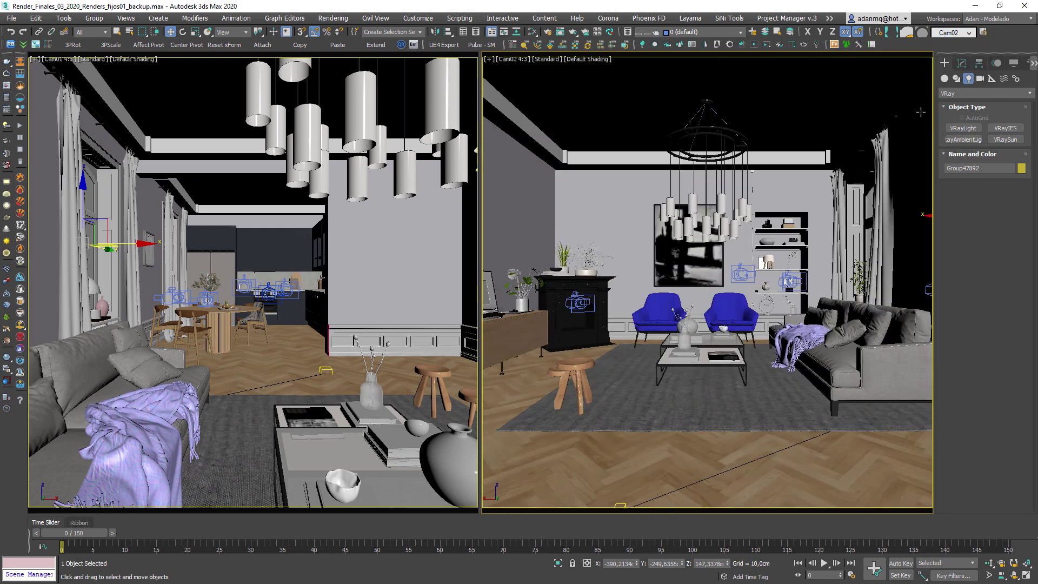
left_click(967, 33)
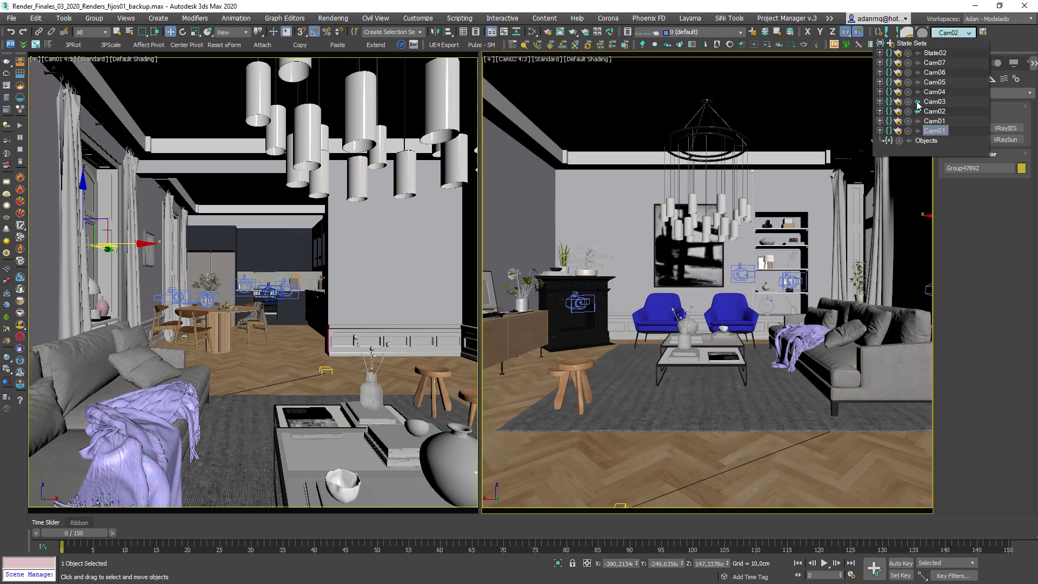
left_click(918, 102)
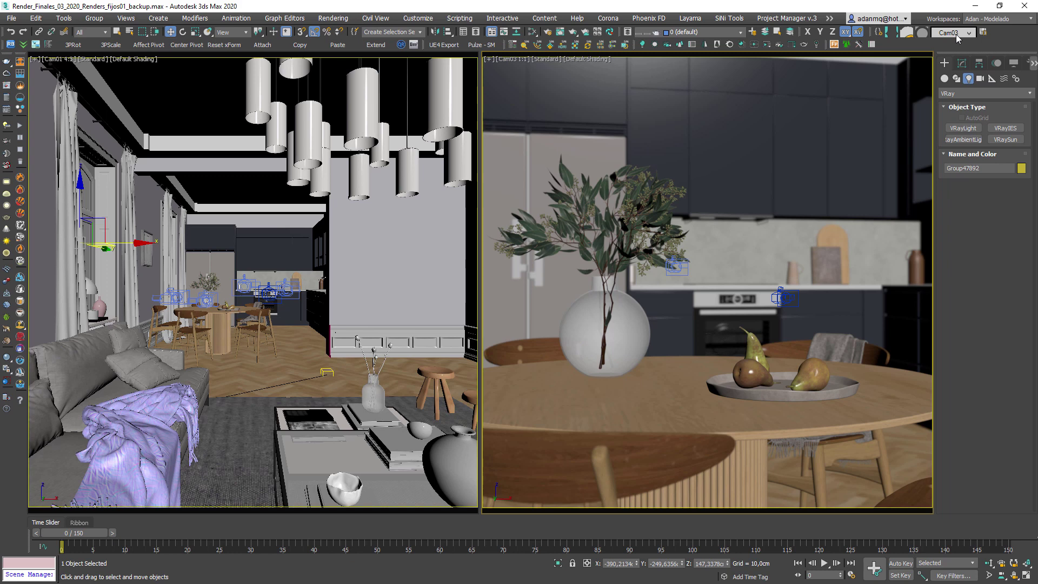
- Switch the Cam03 viewport to Top view, clear the selection, and open the Pulze Scene Manager over the viewports
left_click(670, 135)
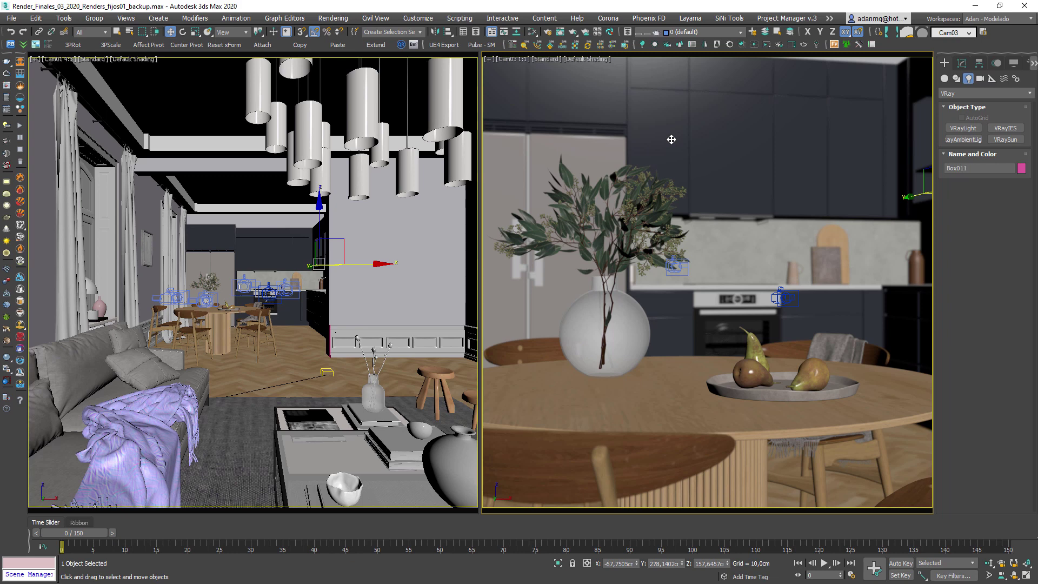
key("t")
scroll(657, 248, "down", 3)
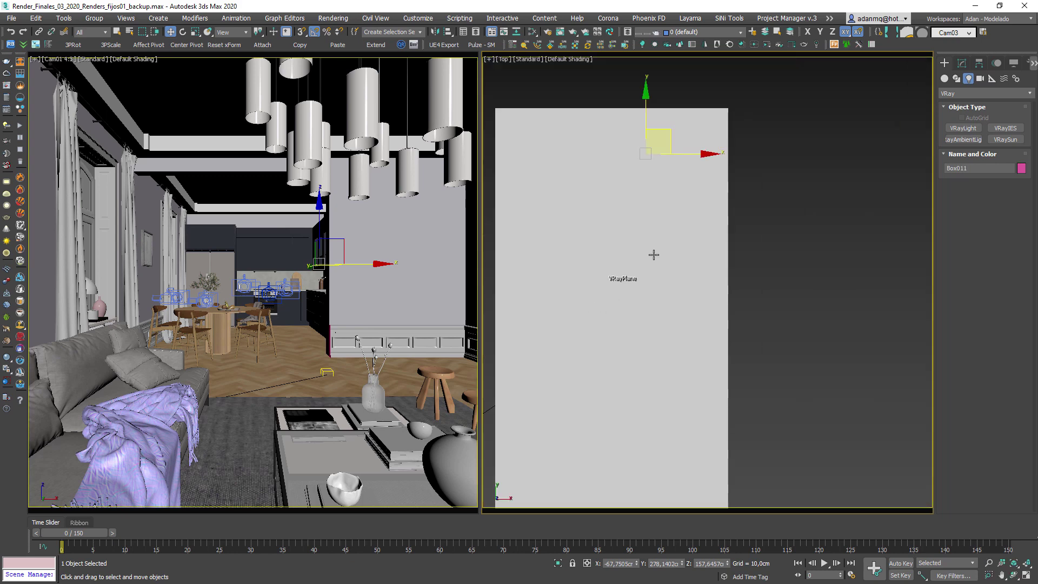
middle_click_drag(656, 255, 727, 243)
left_click(790, 227)
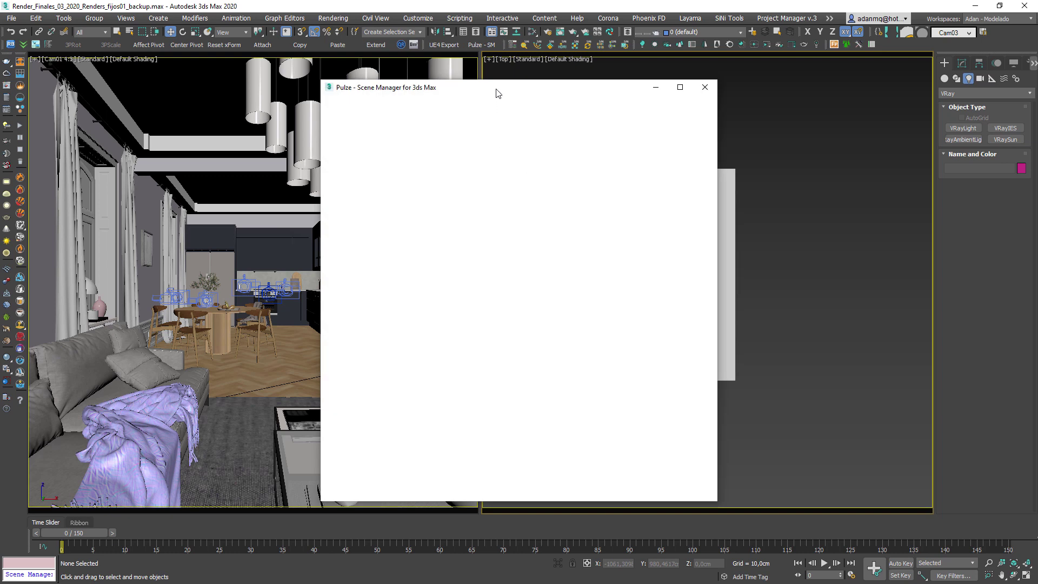
left_click_drag(492, 91, 573, 71)
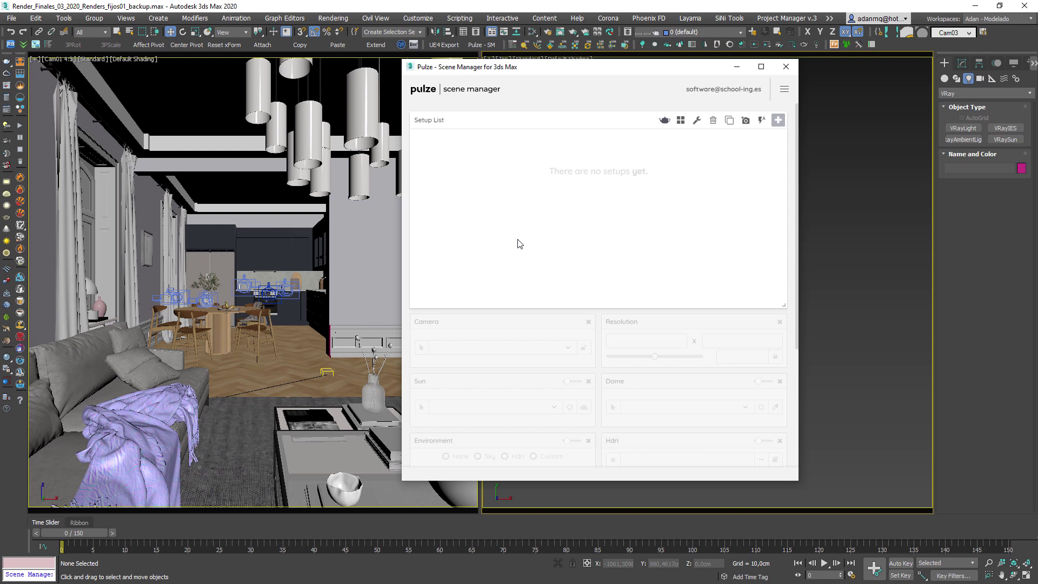
- Remove the Sun module, re-enable it from the Module Library, and place it below the Environment module
scroll(522, 312, "down", 3)
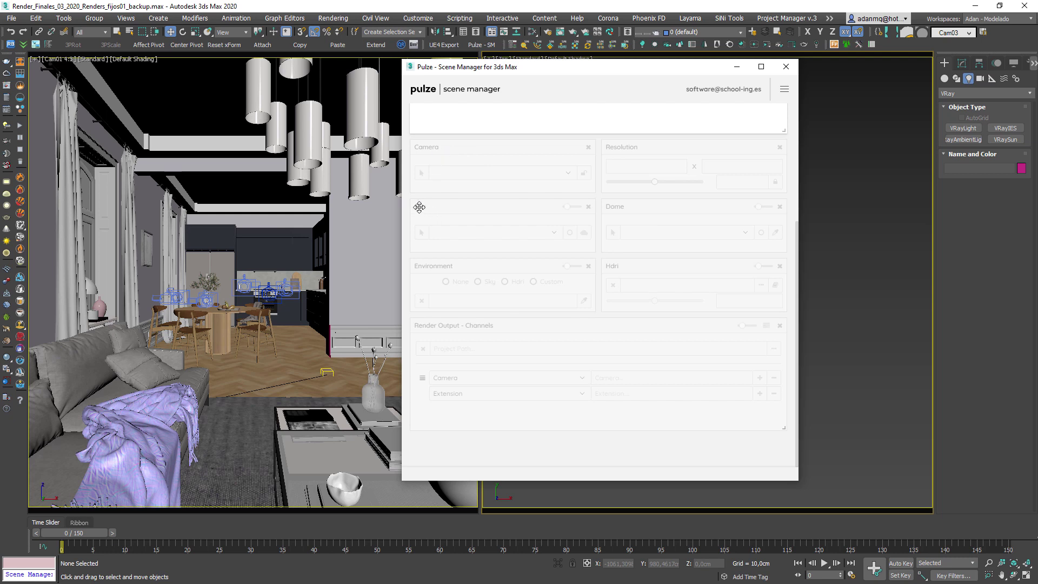
left_click(588, 207)
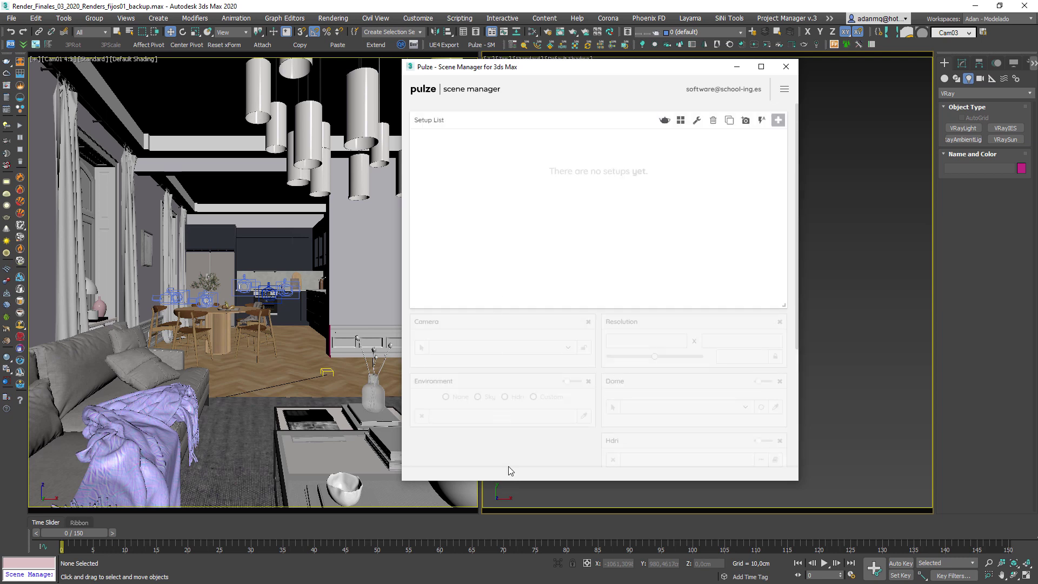
left_click(783, 95)
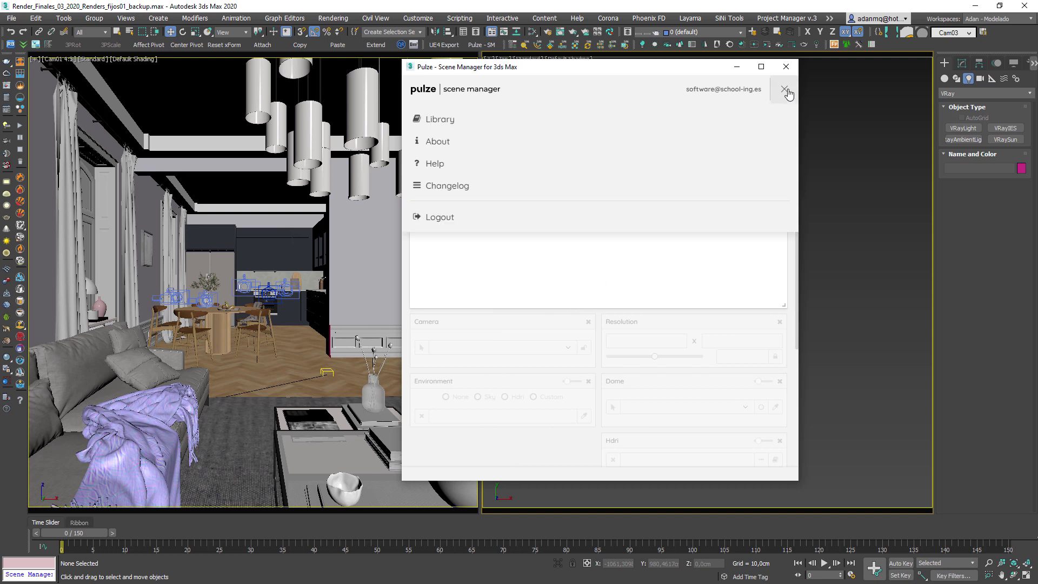
left_click(442, 120)
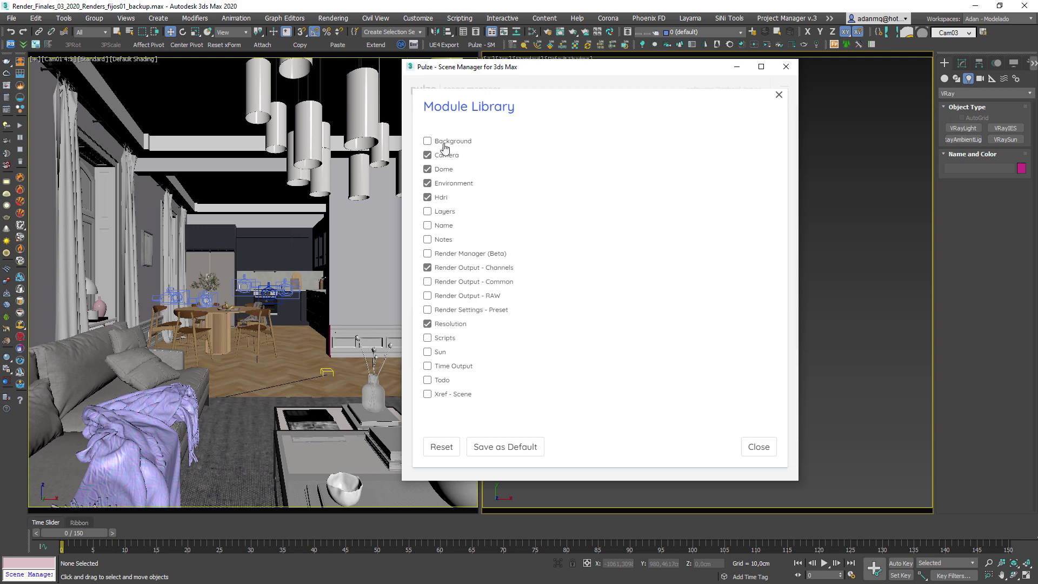
left_click(427, 353)
left_click(758, 447)
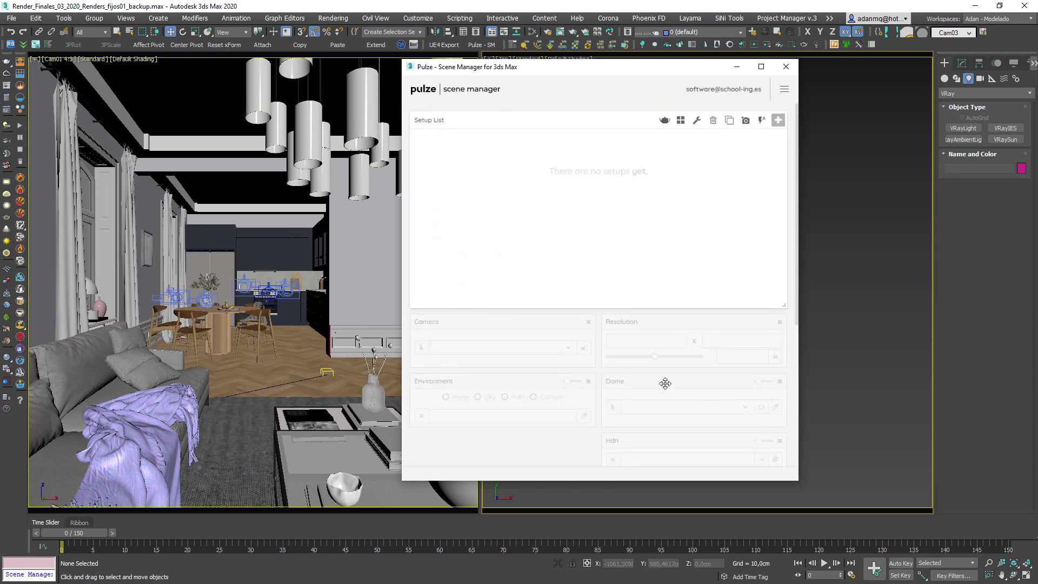
scroll(665, 383, "down", 4)
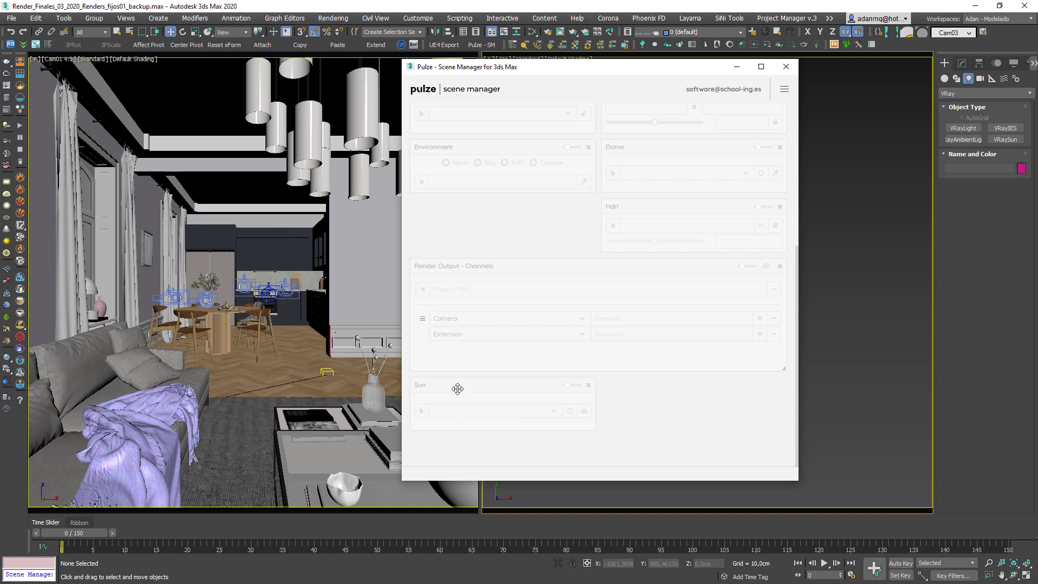
left_click_drag(457, 388, 459, 267)
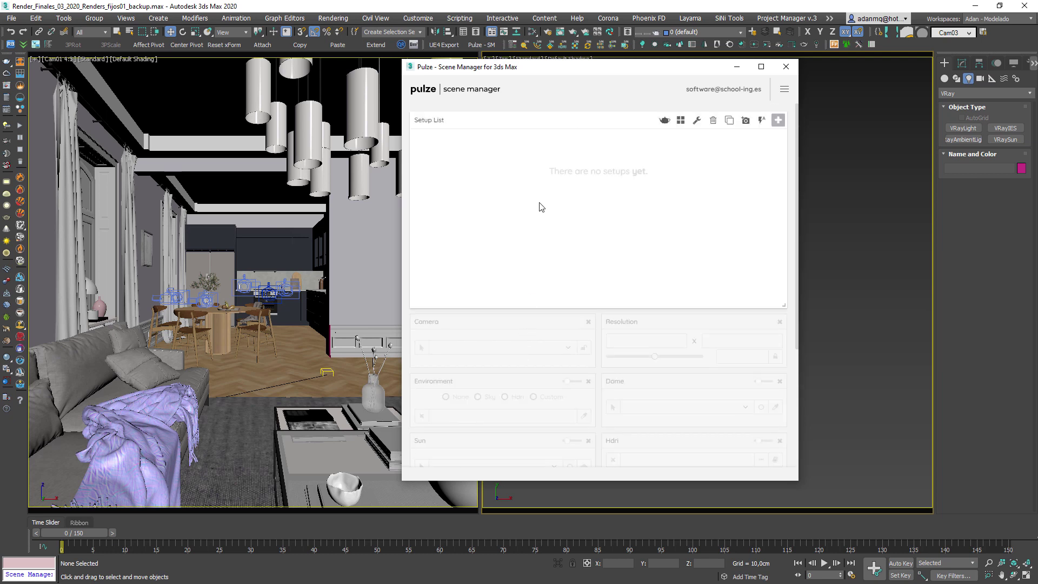
- Add a new setup to the Setup List and select it
left_click(327, 372)
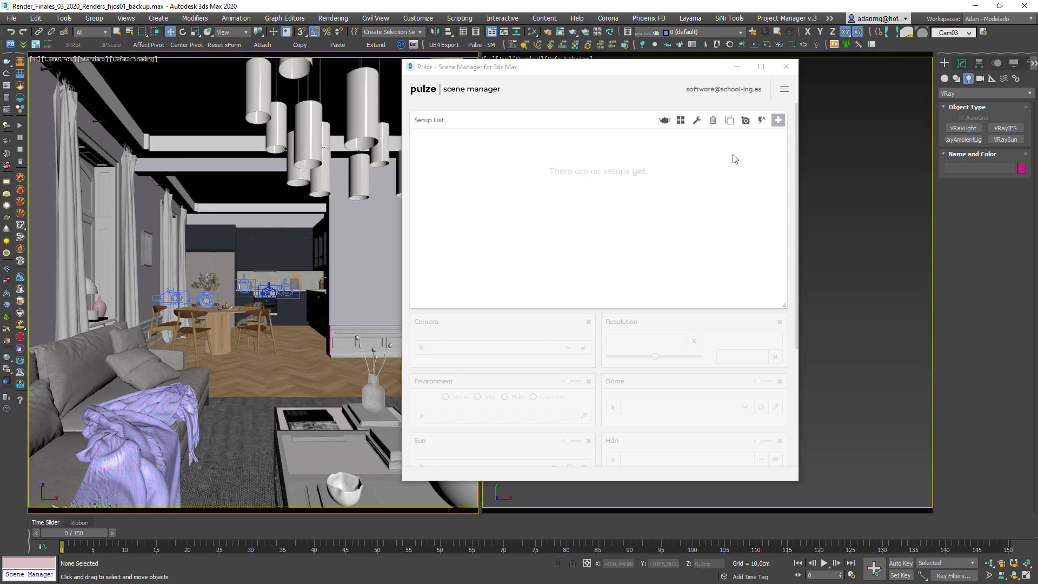
left_click(778, 126)
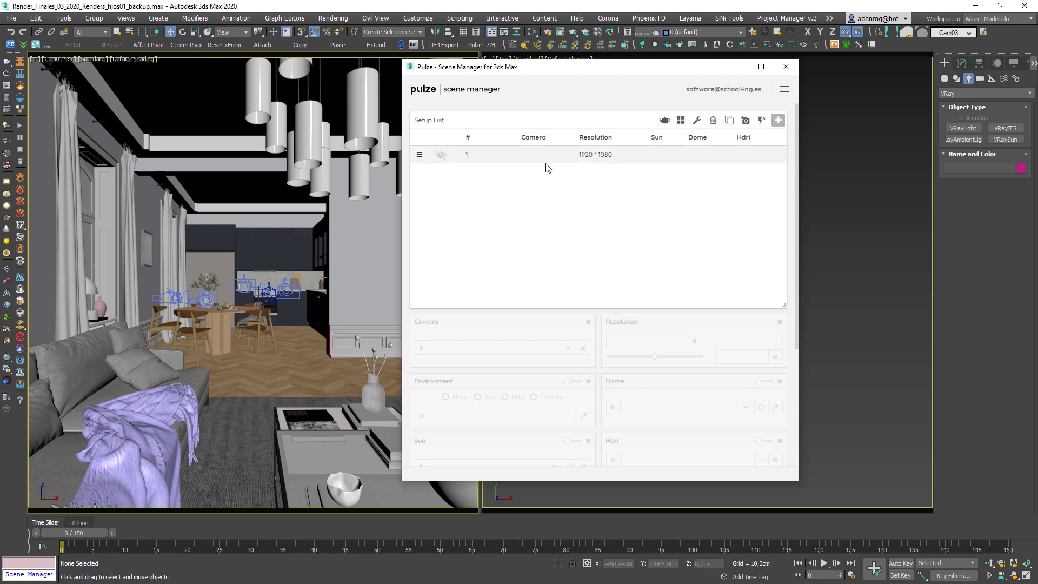
left_click(419, 160)
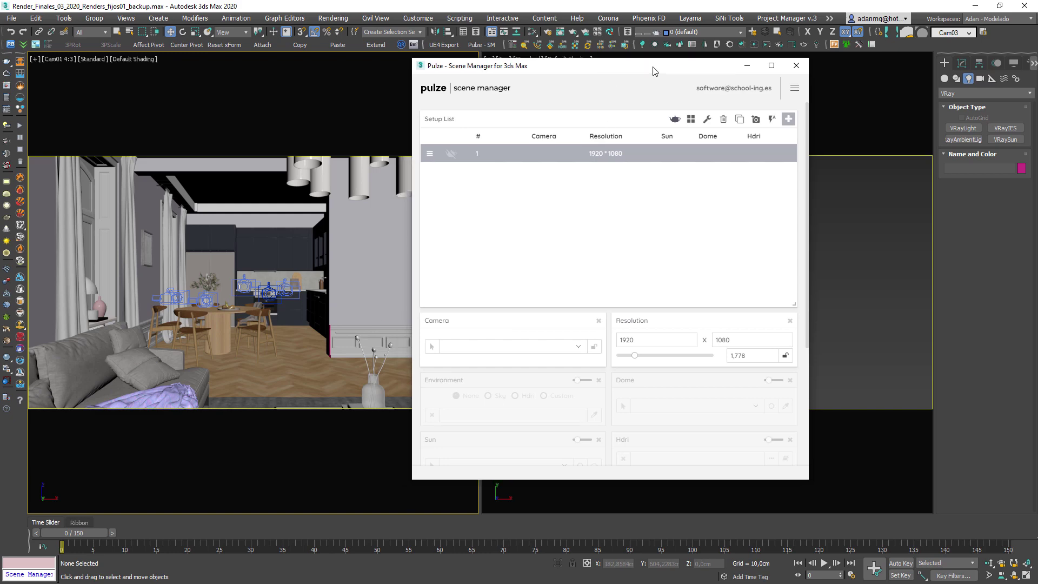
- Show the Cam01 viewport as a wireframe Top view framed on the living room, with the Scene Manager window moved aside
left_click_drag(632, 67, 664, 65)
left_click(321, 244)
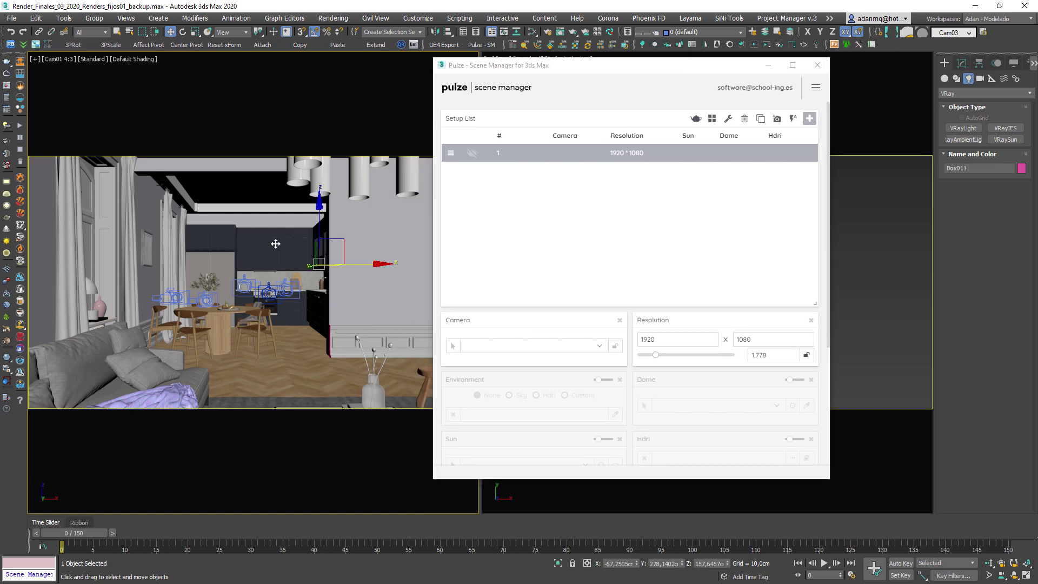
key("t")
key("F3")
scroll(299, 361, "down", 5)
middle_click_drag(299, 361, 310, 283)
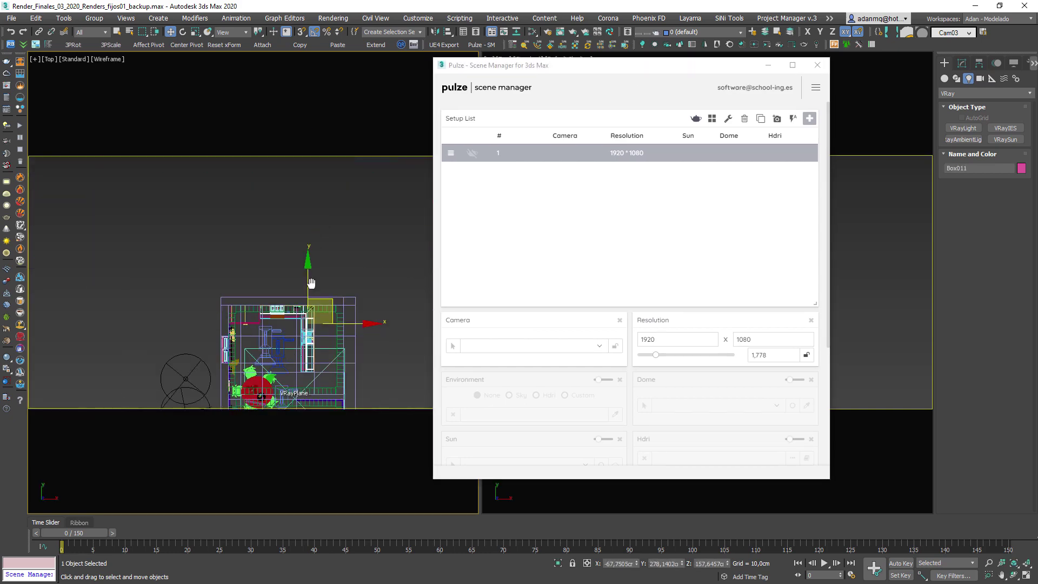
scroll(311, 283, "up", 6)
middle_click_drag(303, 362, 290, 286)
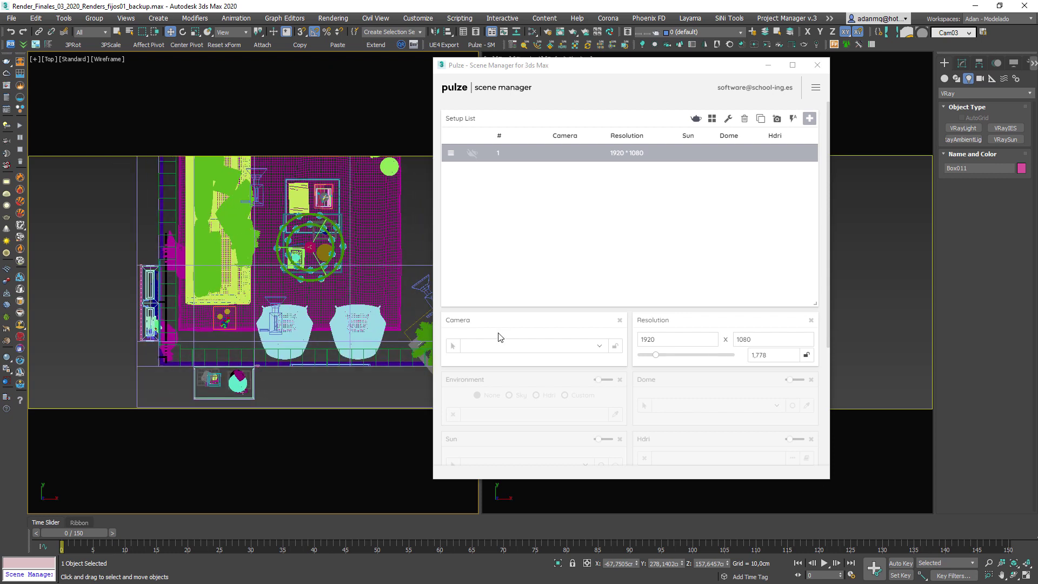
- Assign the Cam01 4:3 camera to setup 1
left_click(482, 348)
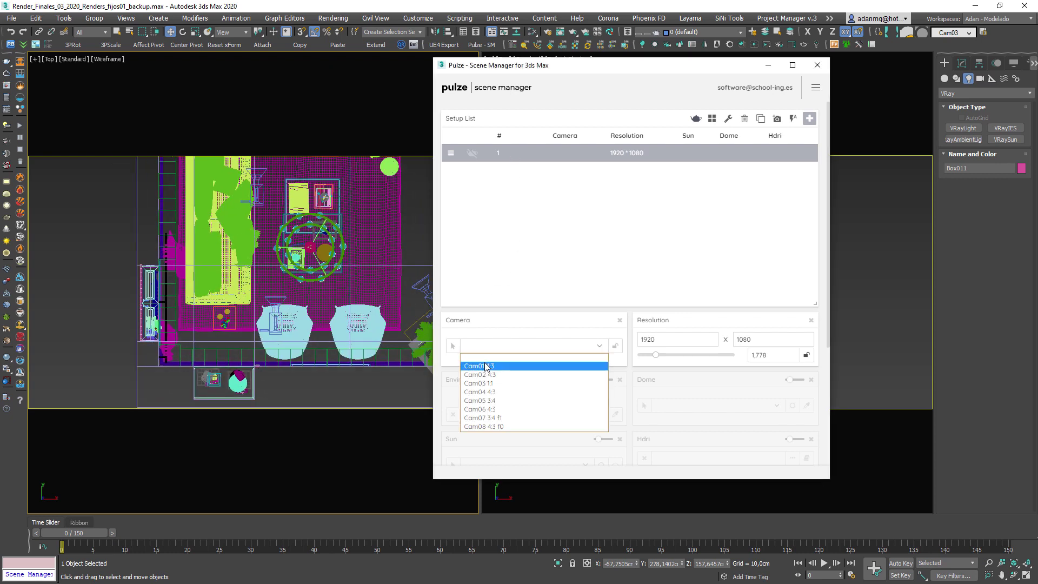
left_click(496, 367)
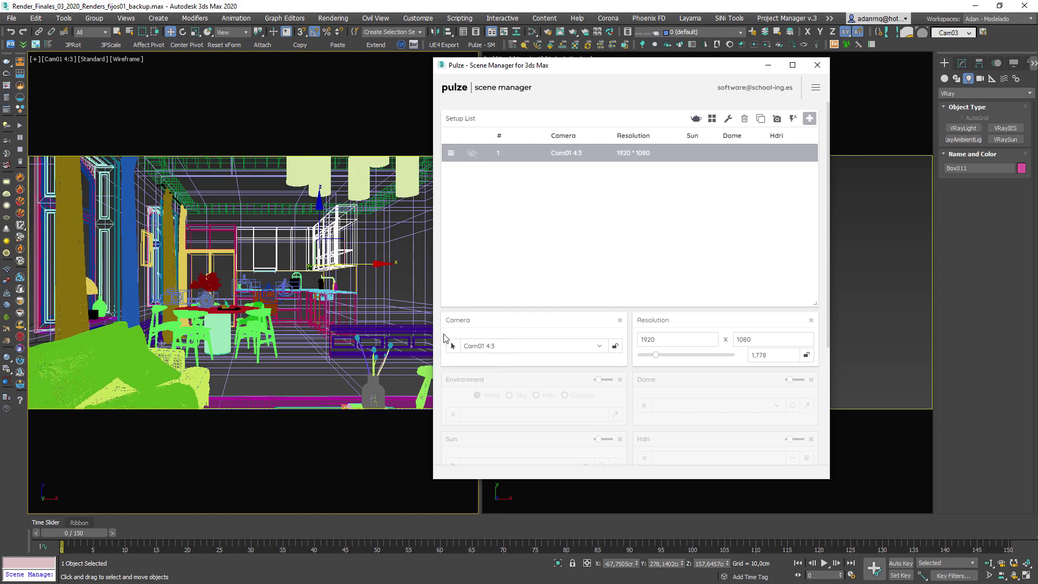
- Display the Cam01 view shaded and set the resolution of setup 1 to 4000 × 4000
key("F3")
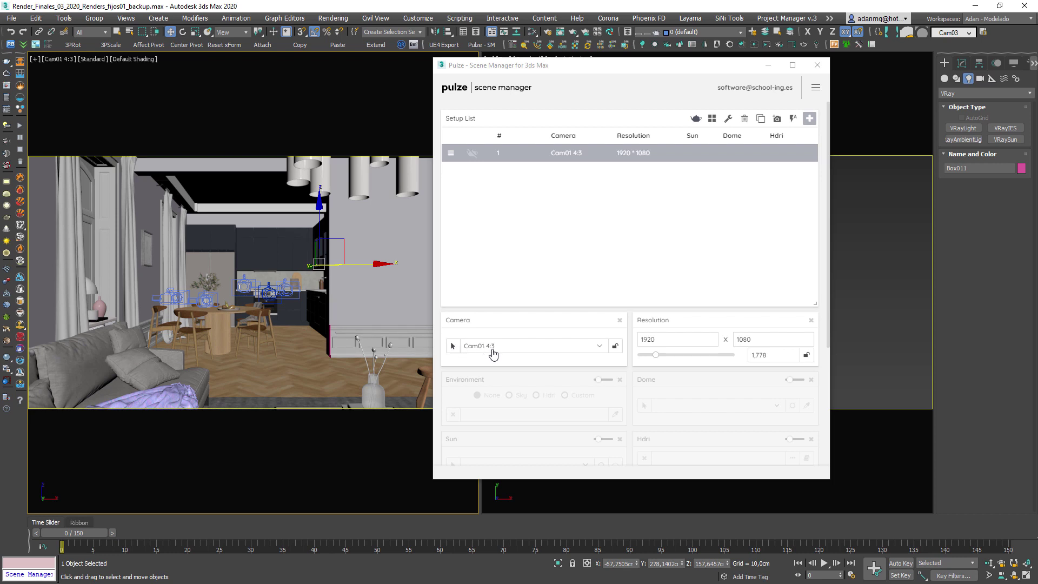
left_click(702, 339)
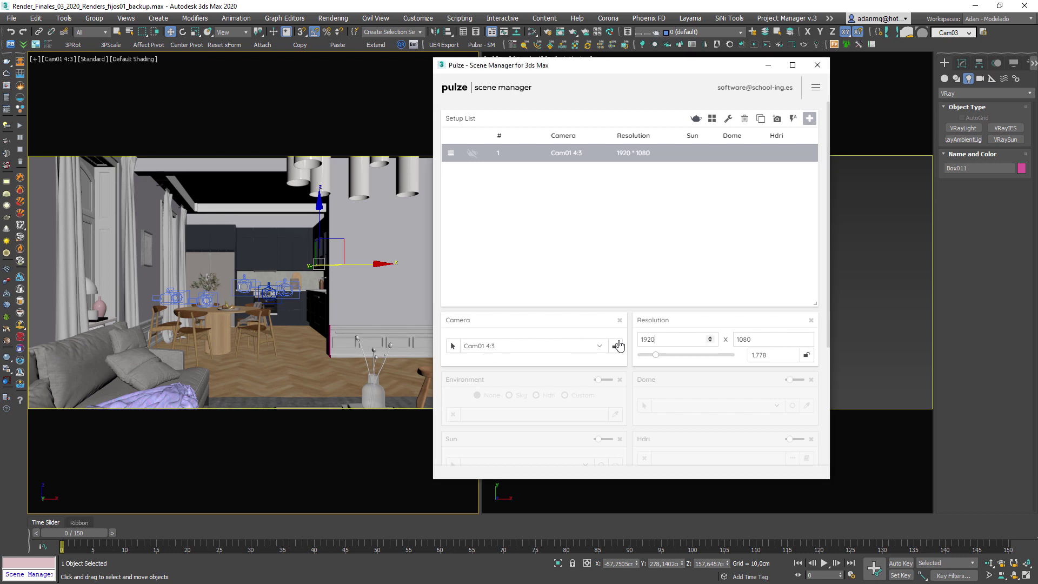
double_click(642, 340)
left_click_drag(549, 70, 617, 73)
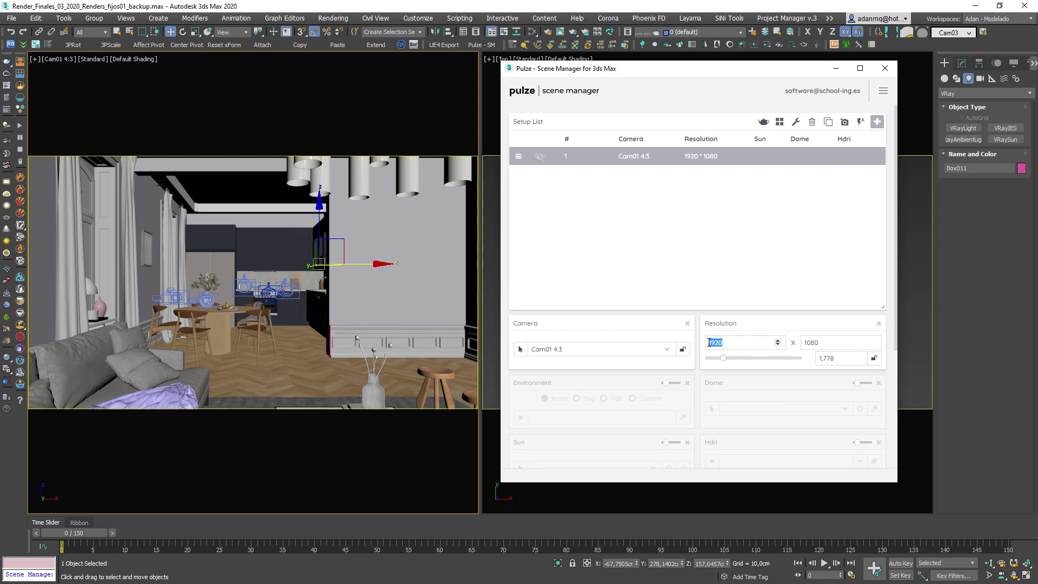
type("3")
type("4000")
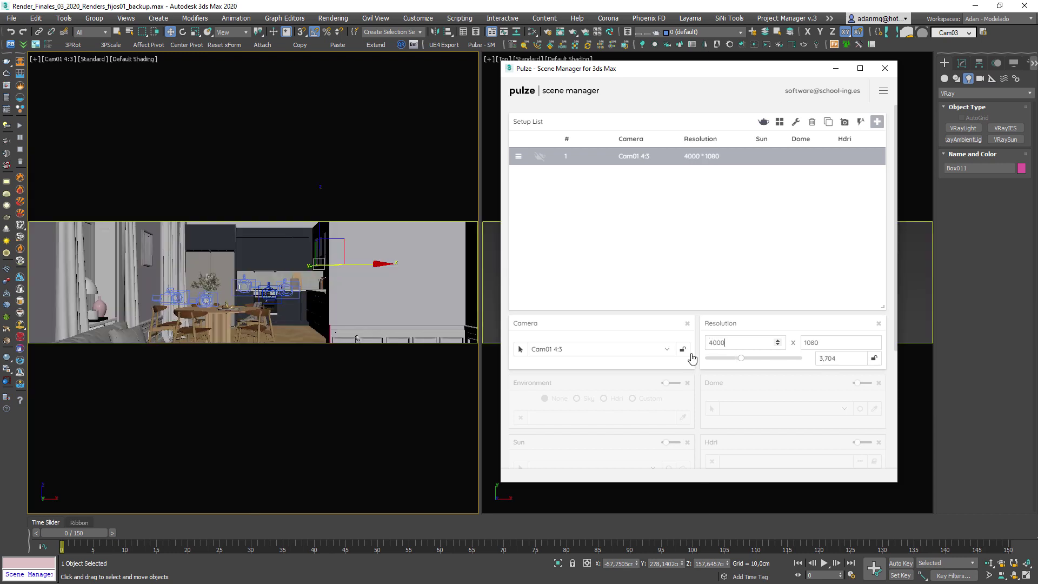
left_click_drag(828, 339, 800, 346)
type("4")
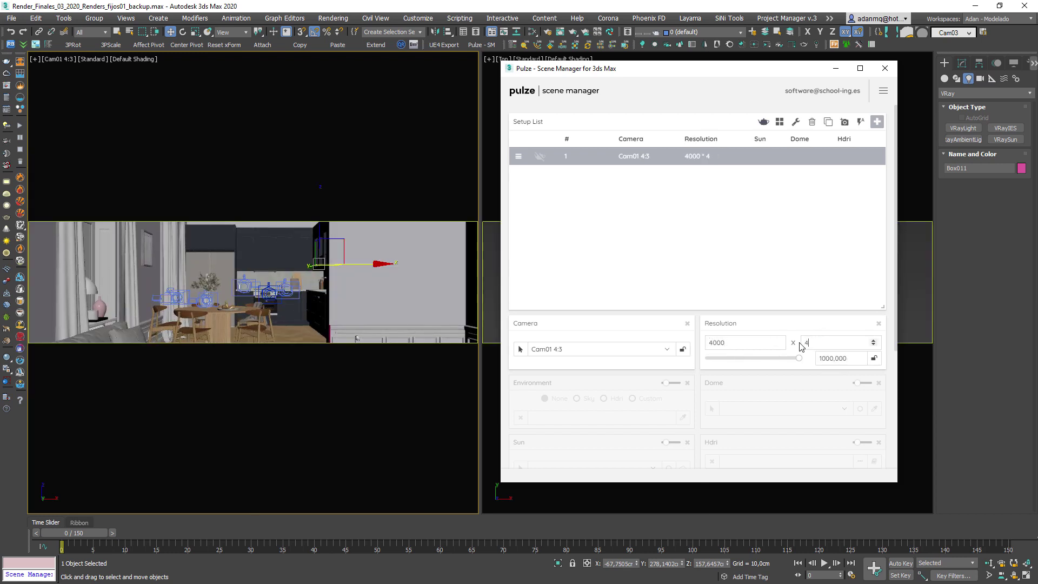
type("000")
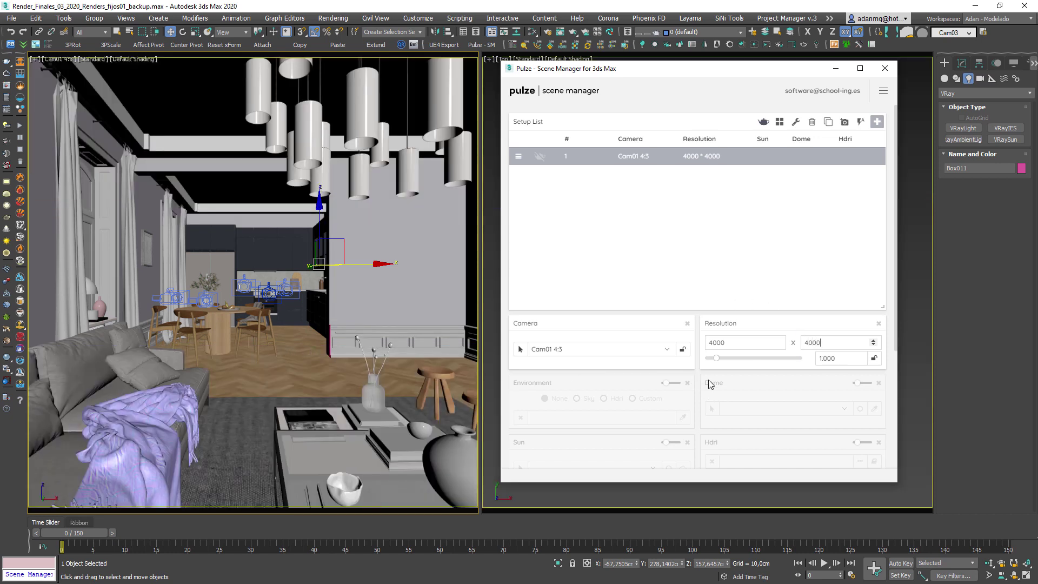
- Lock the camera and the aspect ratio of setup 1, and check the available camera choices
left_click(874, 358)
left_click(667, 348)
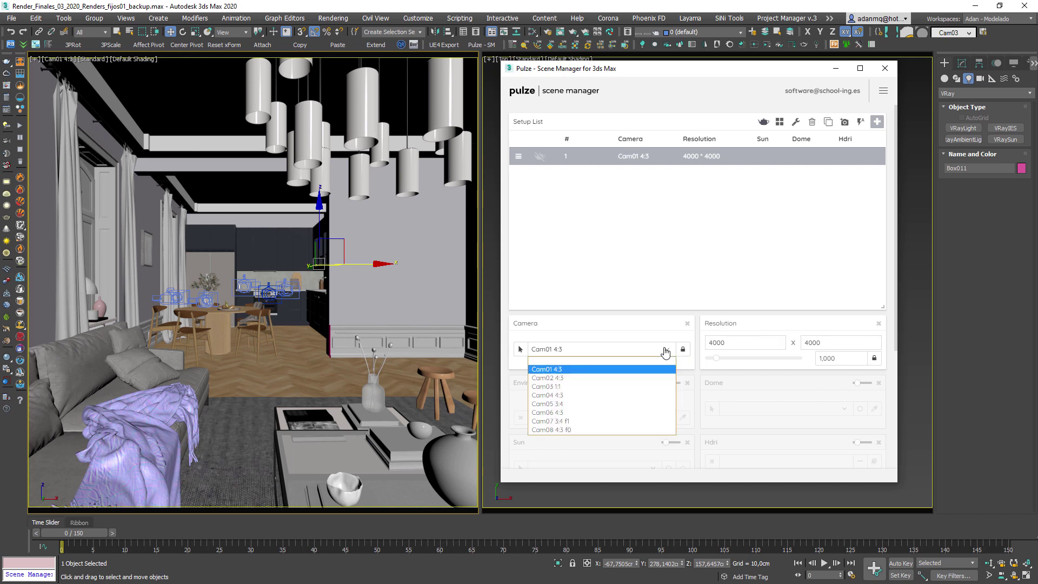
left_click(669, 349)
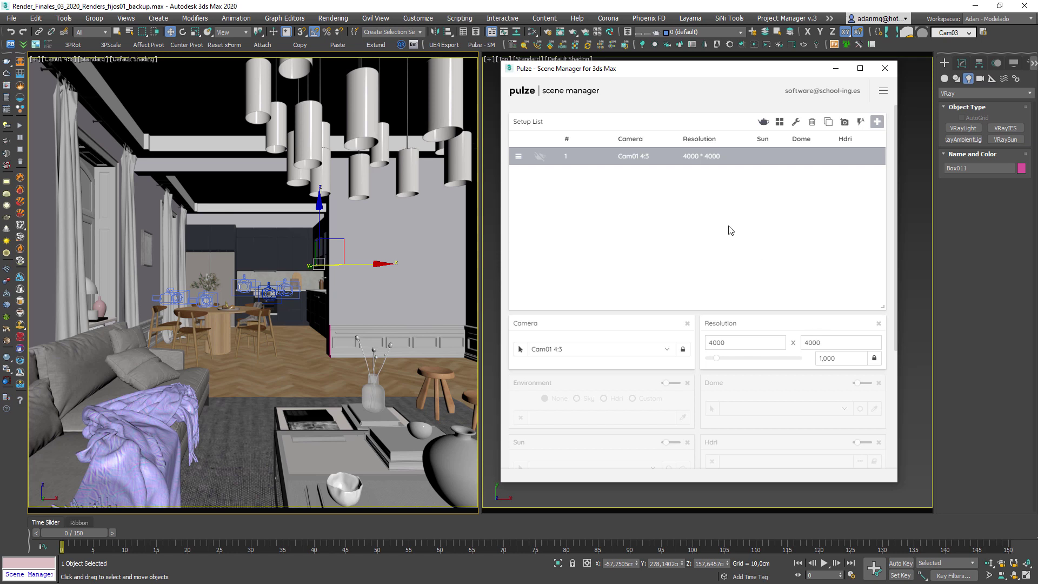
- Add a second setup to the Setup List and assign the Cam02 4:3 camera to it
left_click(876, 122)
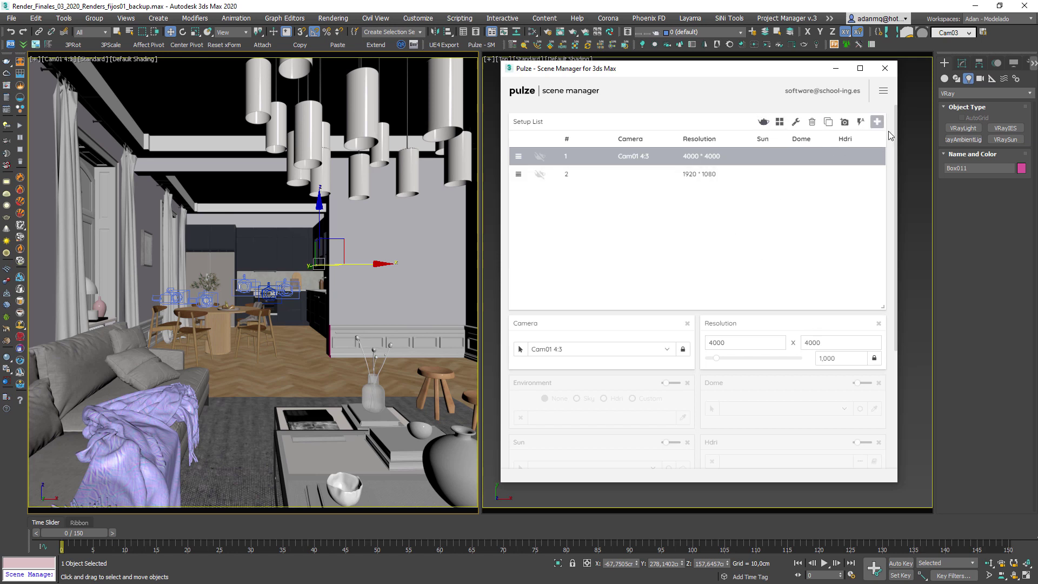
left_click(614, 173)
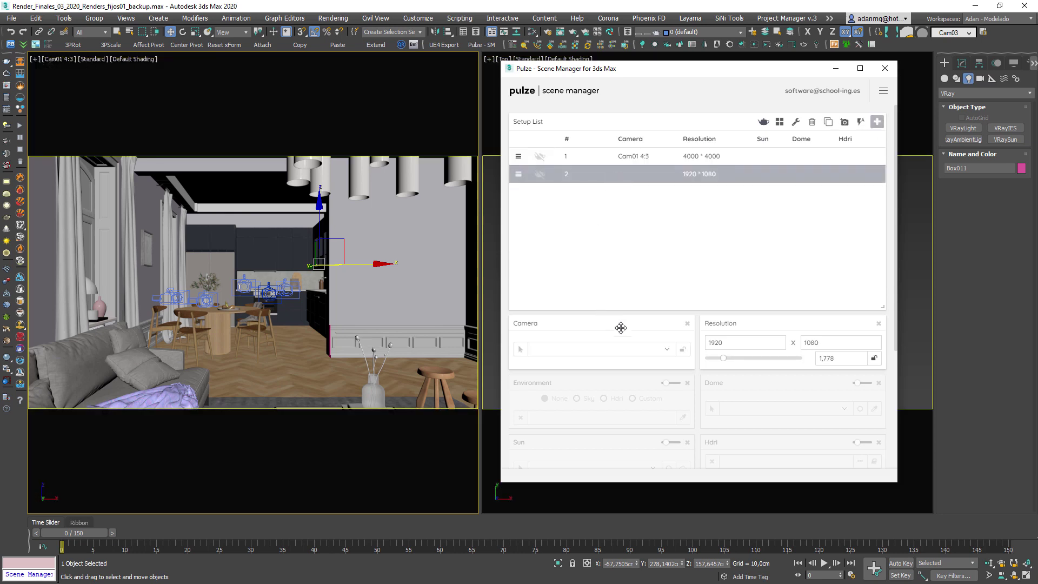
left_click(666, 350)
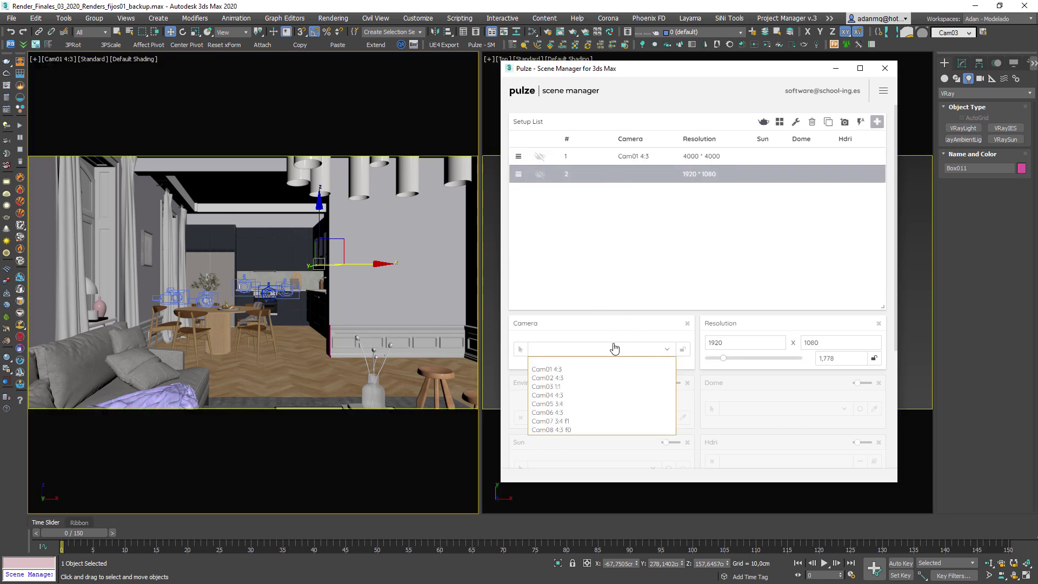
left_click(562, 377)
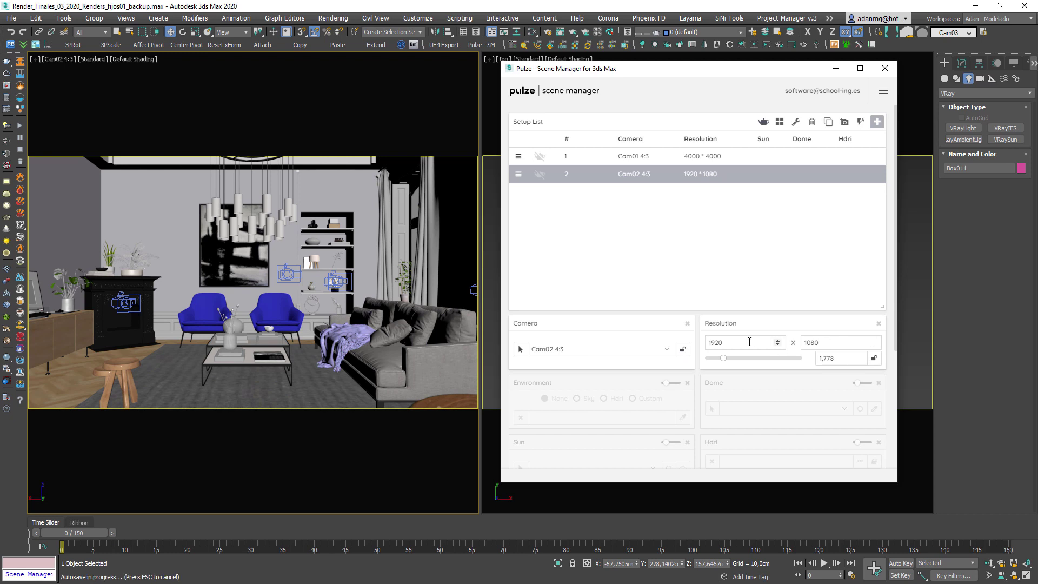
- Set the resolution of setup 2 to 4000 × 3000 and lock its camera
left_click(749, 342)
double_click(713, 339)
type("4000")
double_click(805, 342)
type("3000")
- Switch between setups 1 and 2 to compare their cameras and image proportions
left_click(593, 160)
left_click(584, 172)
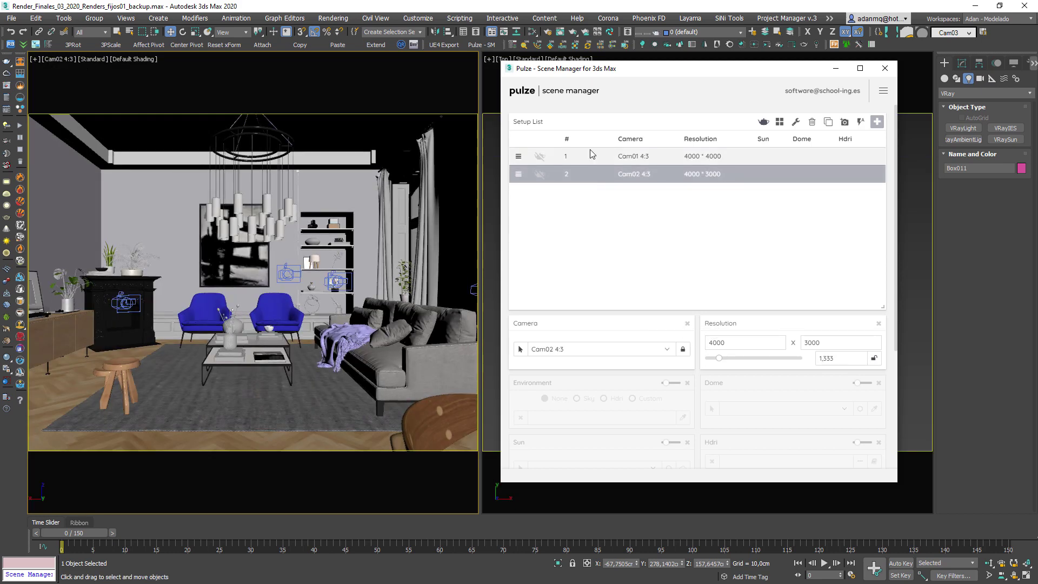
left_click(586, 159)
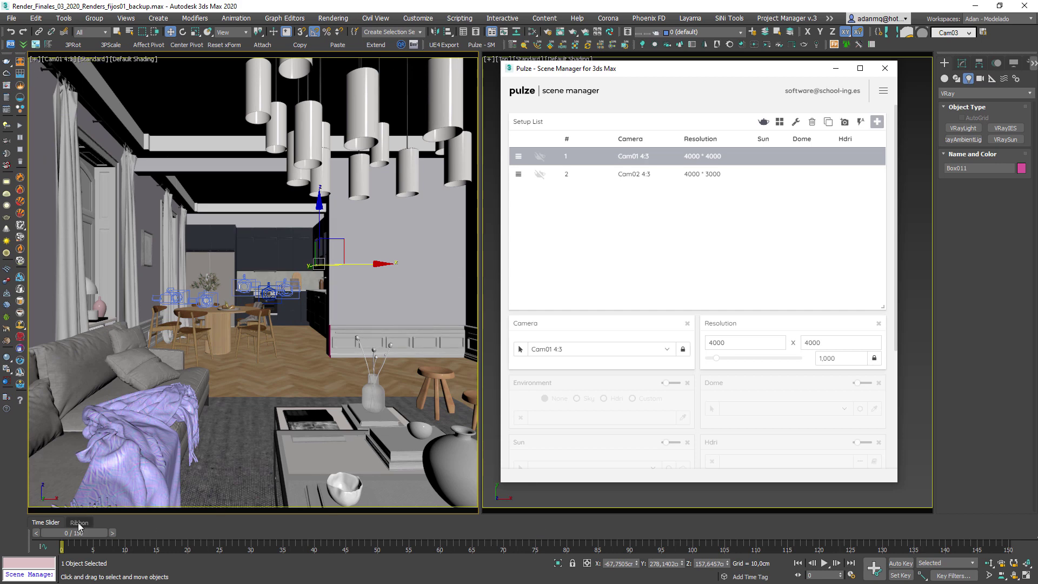
left_click(597, 174)
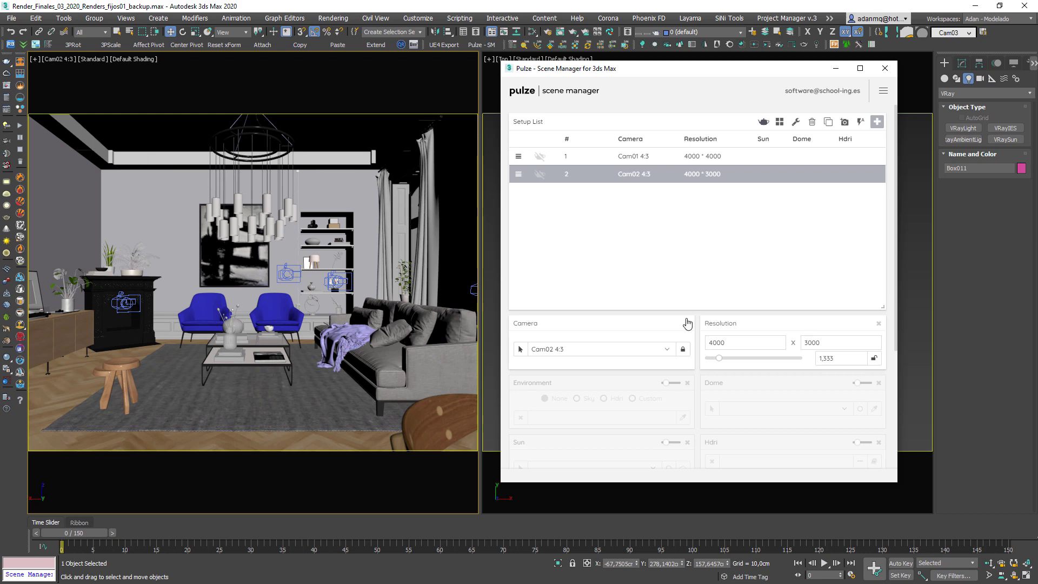
- Unlock the aspect ratio of setup 1 and set its resolution height to 3000
left_click(582, 156)
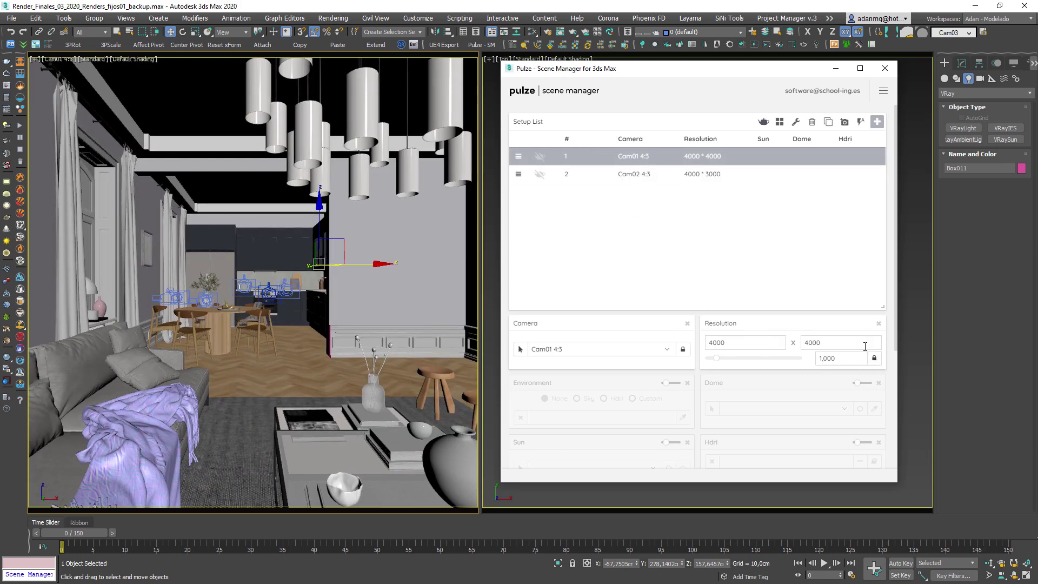
double_click(826, 342)
left_click(874, 357)
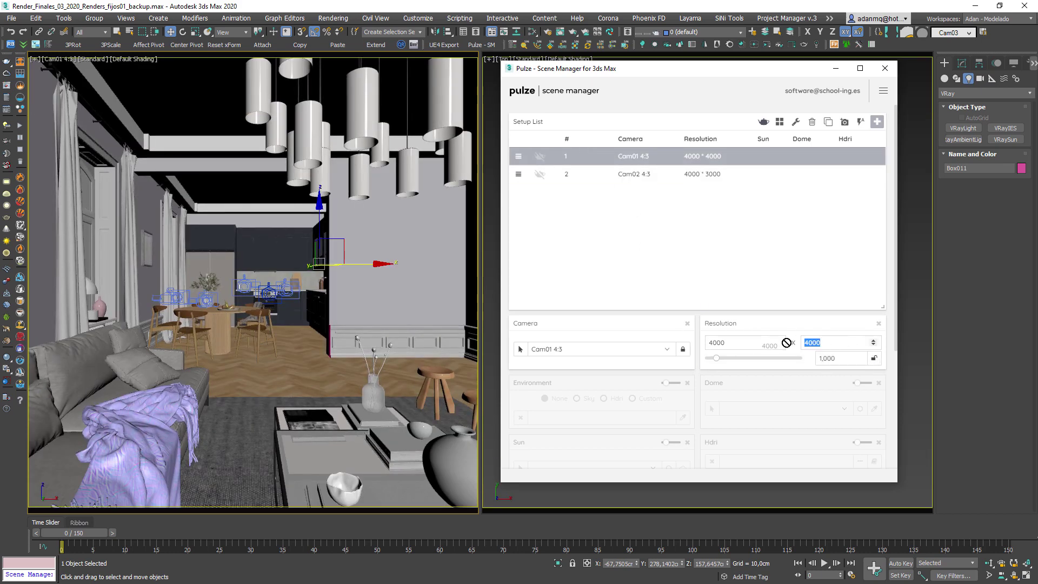
type("3000")
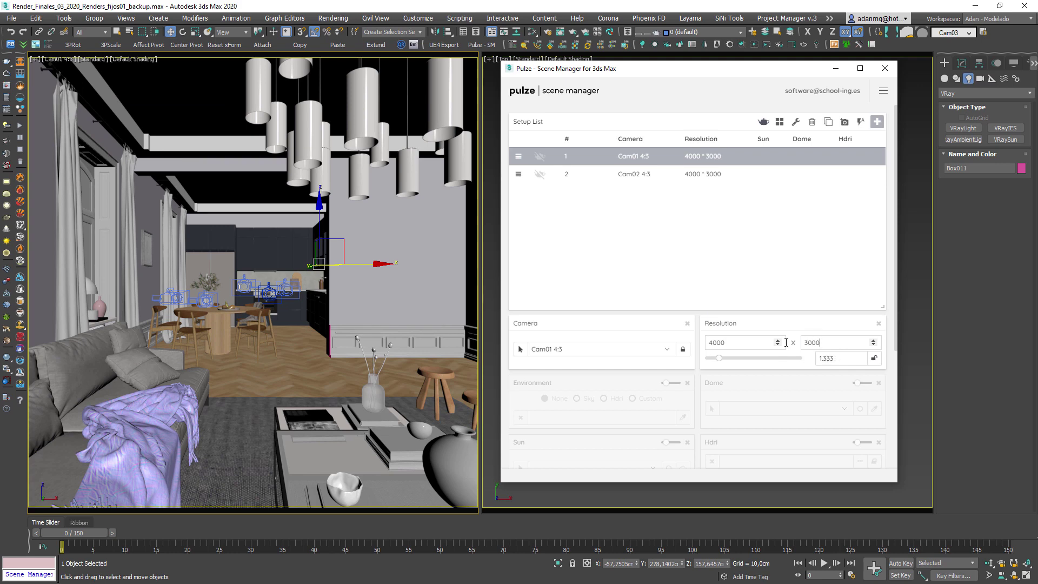
- Alternate between both setups to check their framing in the viewport, ending on setup 1
left_click(589, 172)
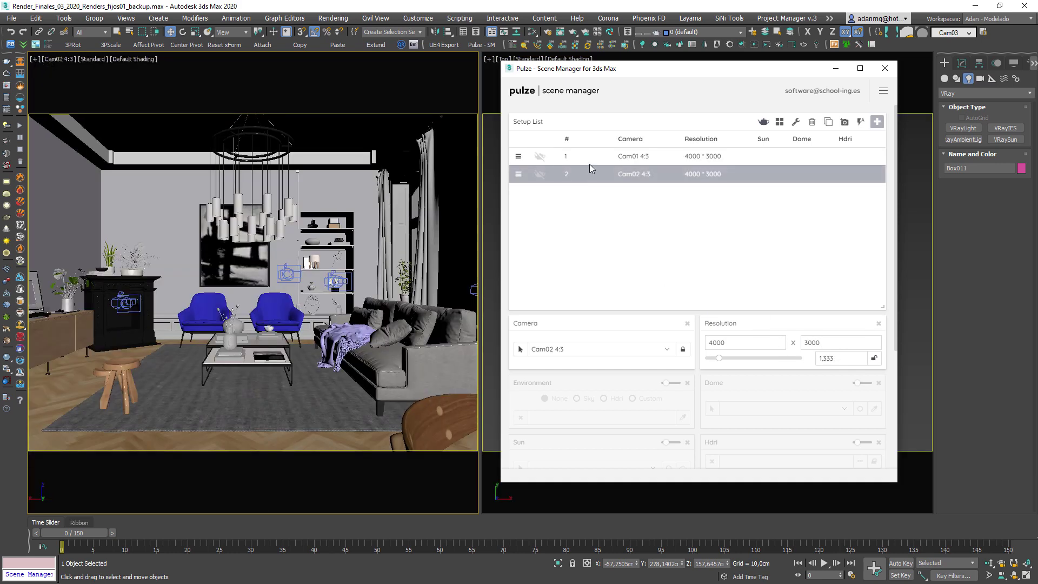
left_click(589, 157)
left_click(589, 174)
left_click(586, 157)
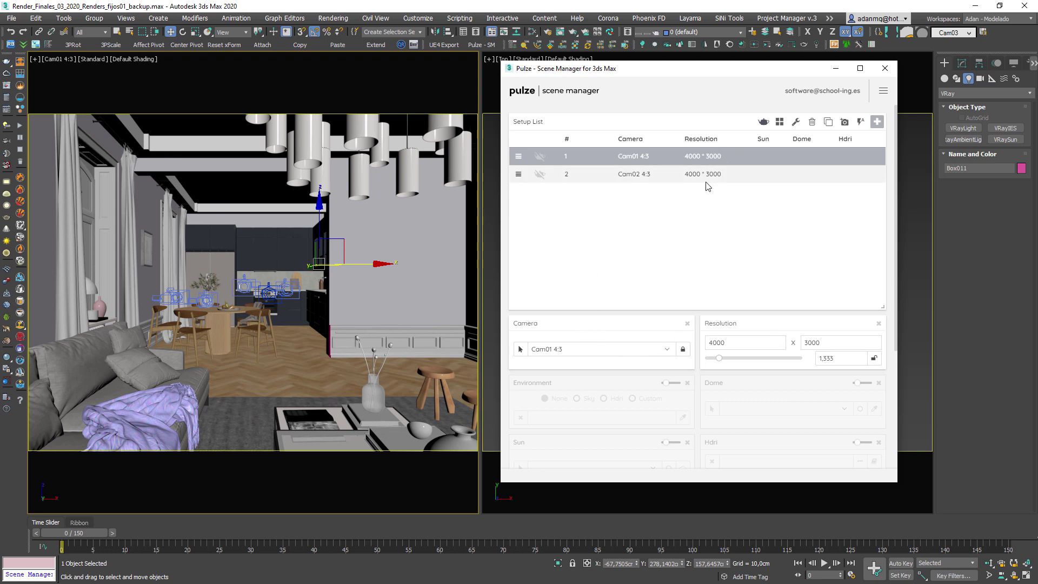
- Move the Scene Manager off the Top viewport and create a VRaySun outside the building, aimed at its interior
scroll(647, 434, "down", 3)
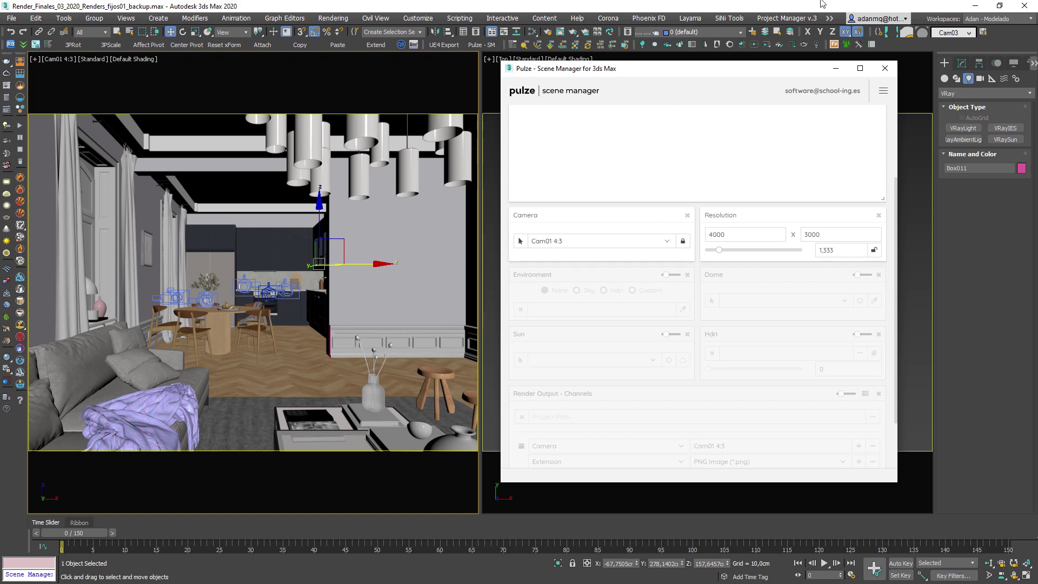
left_click_drag(754, 70, 339, 80)
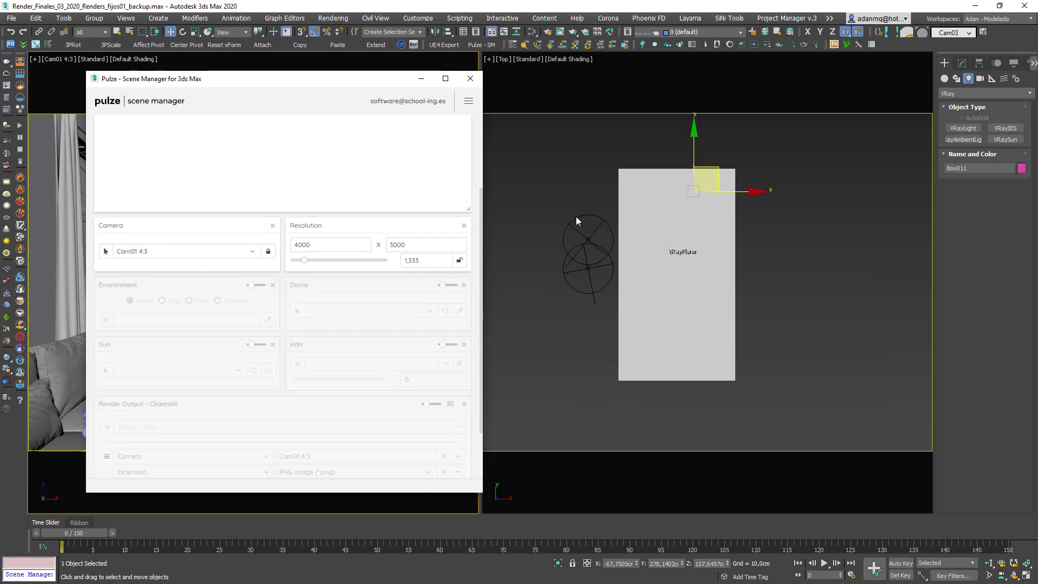
left_click(969, 92)
left_click(955, 136)
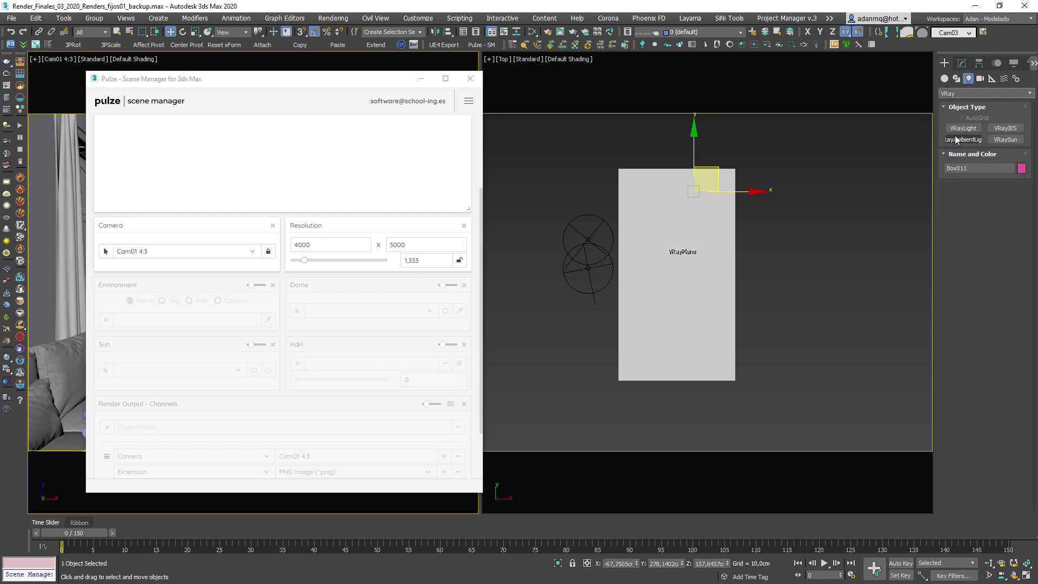
left_click(1005, 139)
left_click_drag(534, 420, 679, 277)
left_click(542, 329)
- Raise the new VRaySun about 326 cm so that it shines down towards the building
middle_click_drag(574, 368, 644, 308, "alt")
key("w")
left_click_drag(647, 264, 651, 243)
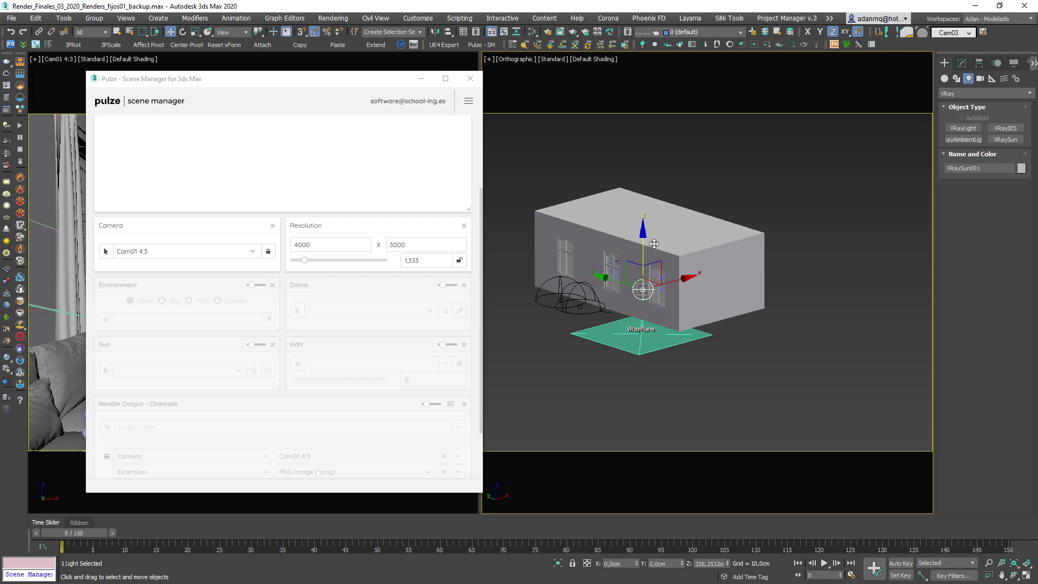
middle_click_drag(709, 292, 675, 300, "alt")
- Enable the Sun module for setup 1 and assign VRaySun001 to it
scroll(272, 215, "up", 3)
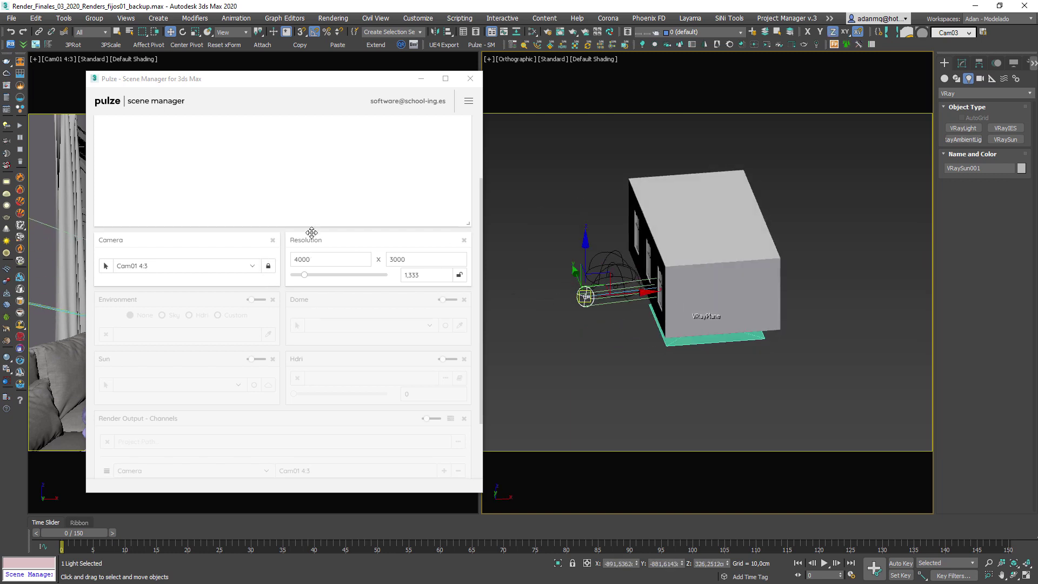
left_click_drag(234, 85, 196, 87)
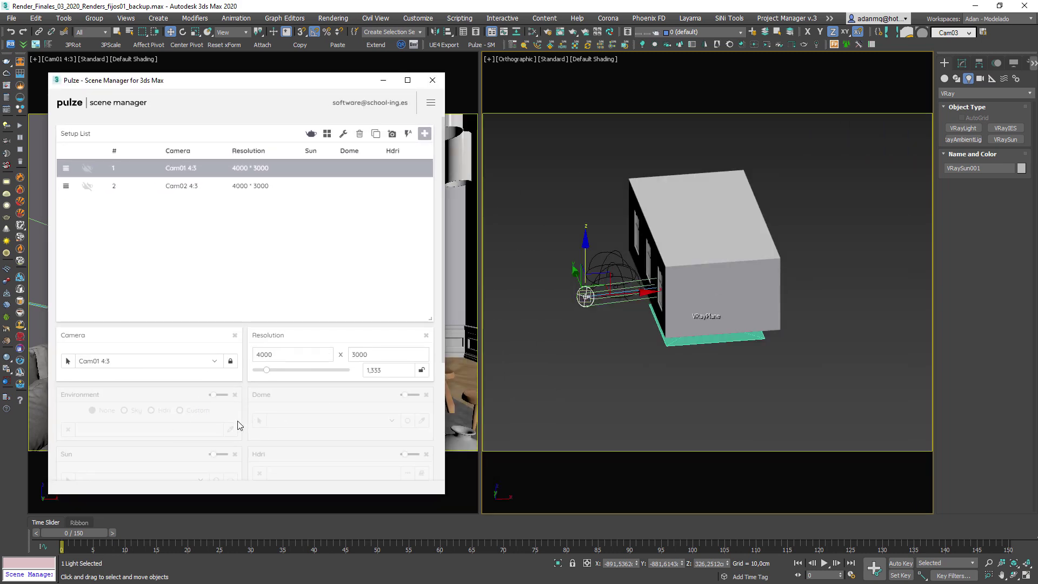
scroll(115, 451, "down", 3)
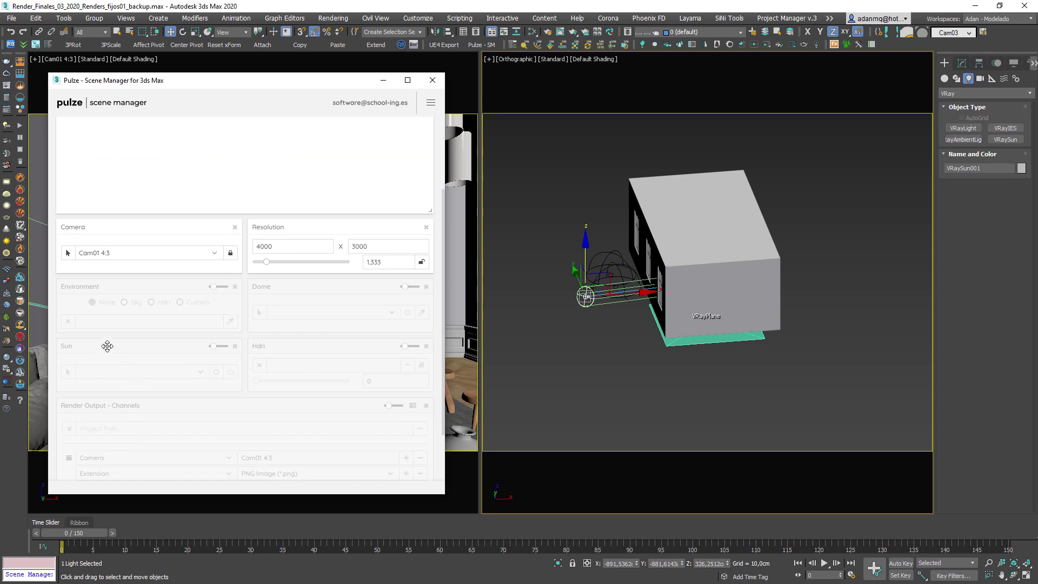
left_click(217, 347)
left_click(200, 372)
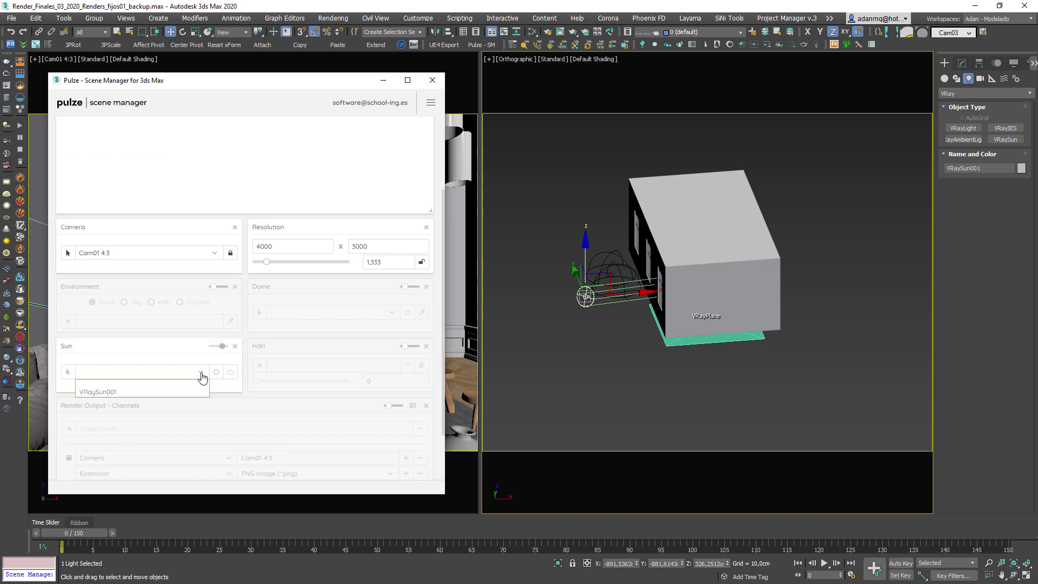
left_click(130, 391)
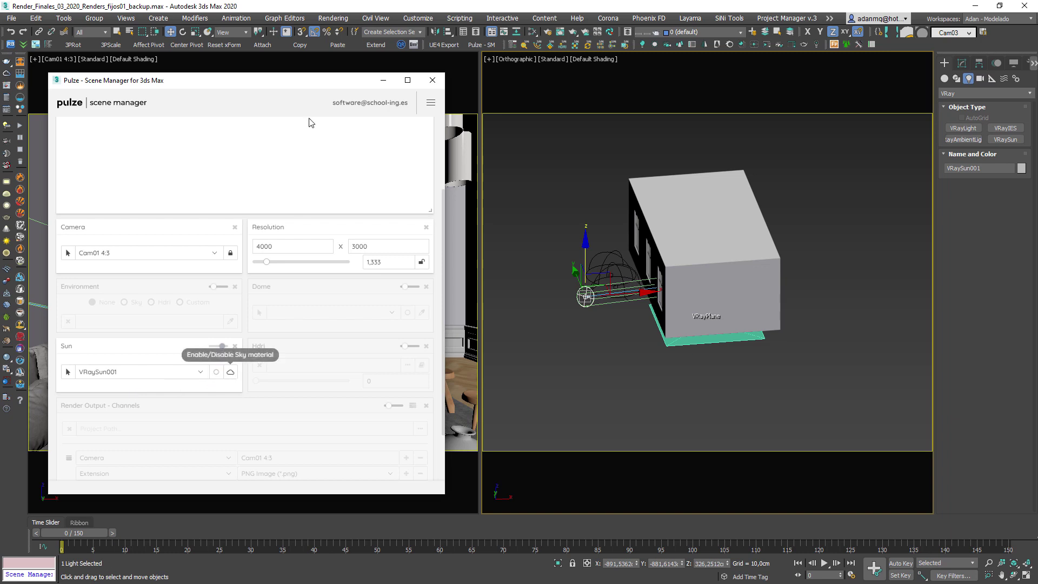
- Clone VRaySun001 as one independent copy, offset along the Y axis beside the window facade
left_click_drag(319, 87, 341, 240)
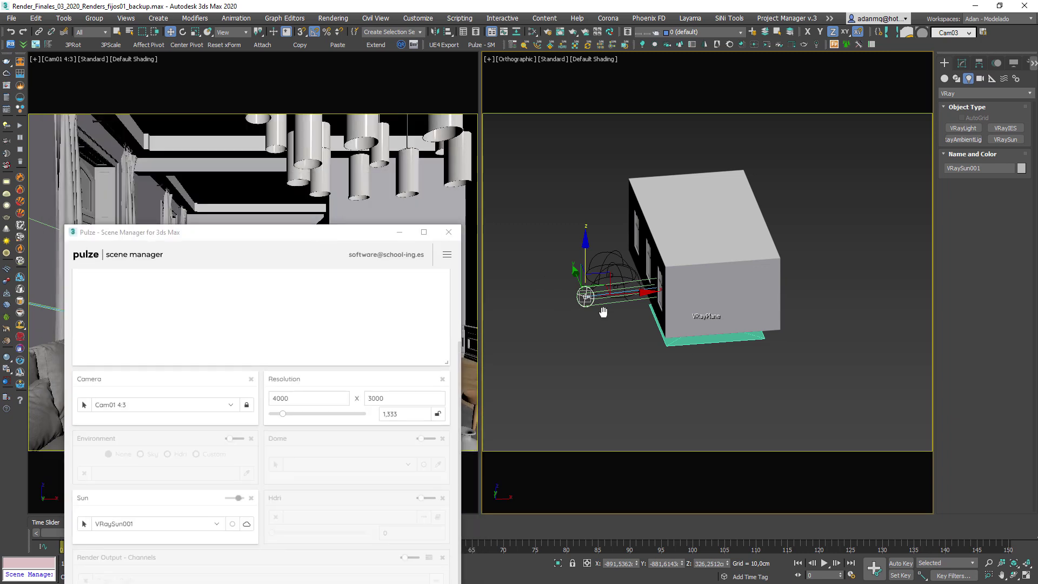
middle_click_drag(599, 308, 665, 339, "alt")
mouse_move(665, 339)
left_mouse_down("shift")
mouse_move(527, 281)
mouse_move(508, 319)
left_mouse_up("shift")
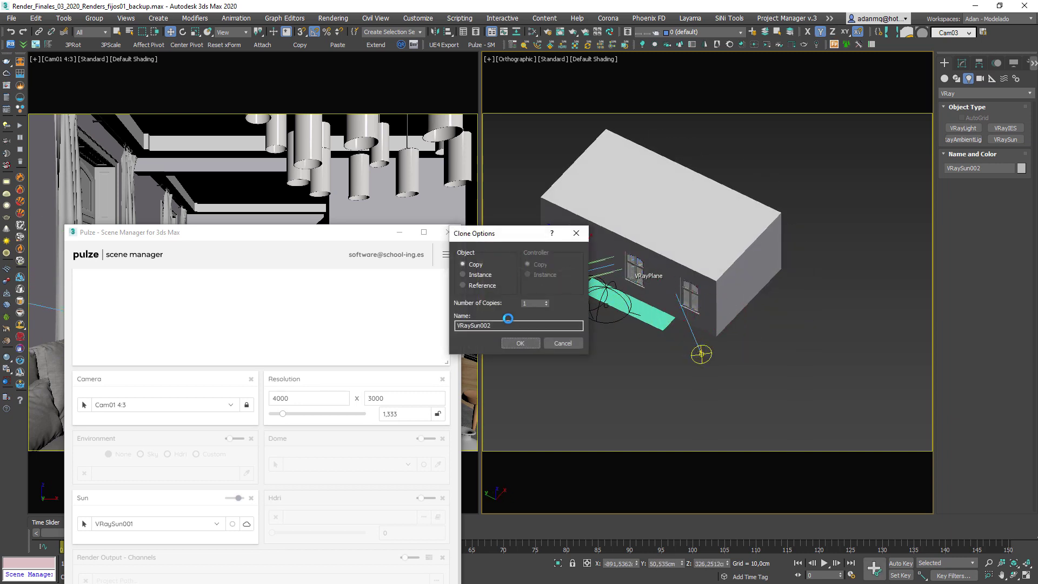
left_click(520, 343)
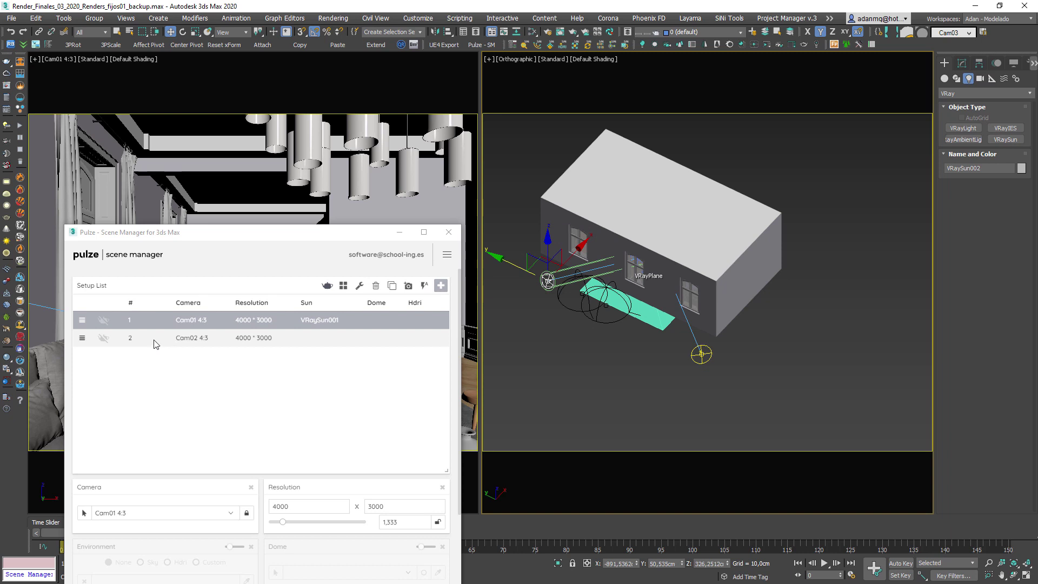
- Enable the Sun module for setup 2 and assign VRaySun002 to it
left_click(154, 339)
scroll(200, 400, "down", 3)
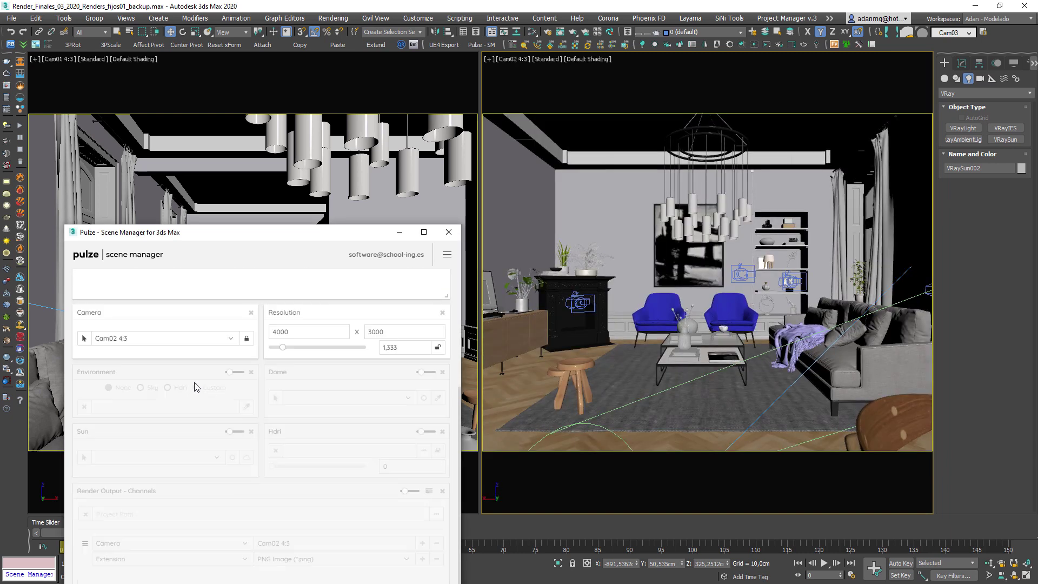
left_click(227, 432)
left_click(215, 460)
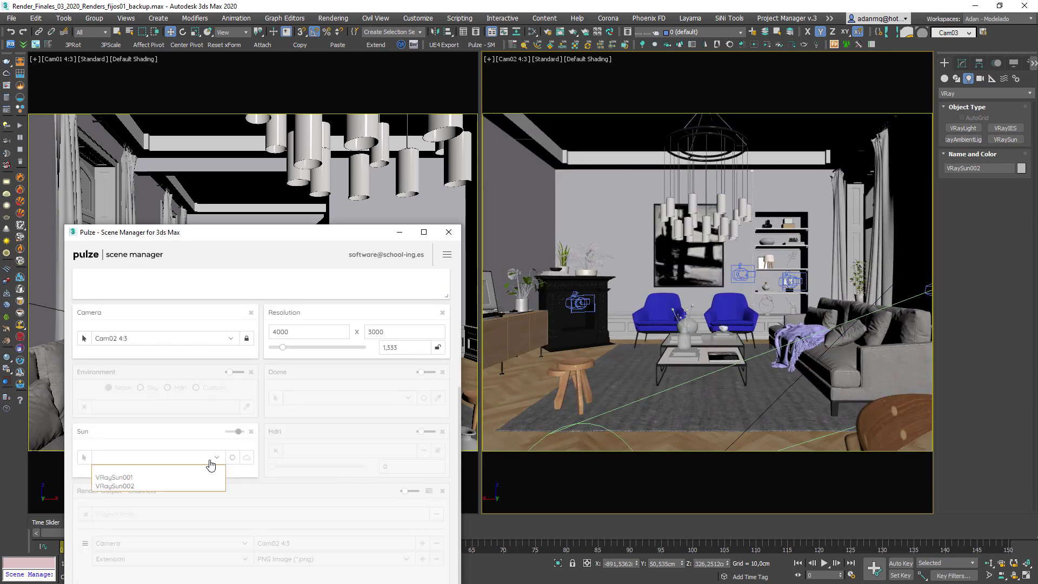
left_click(149, 486)
left_click_drag(302, 232, 380, 216)
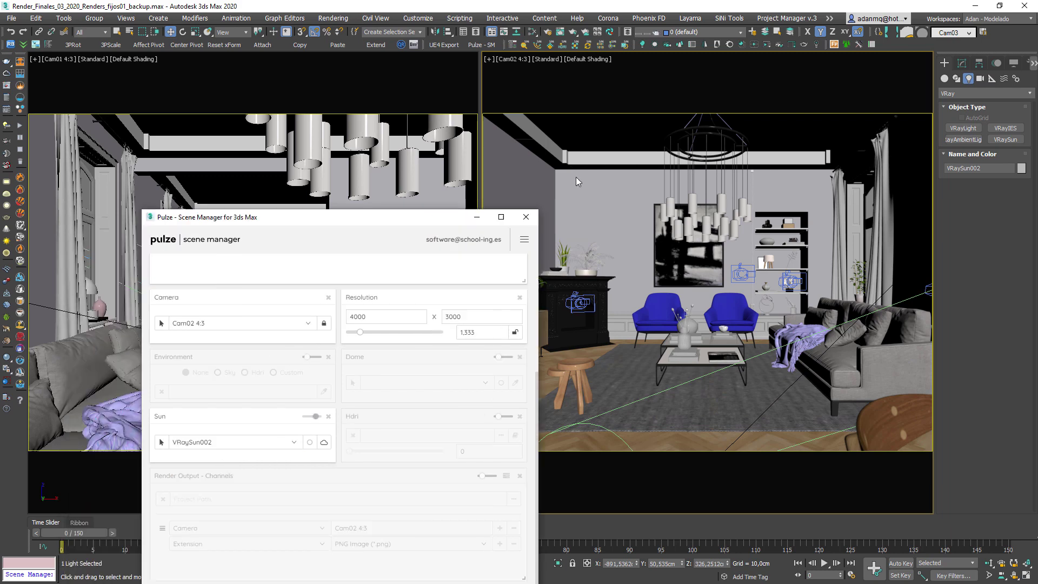
- Activate setup 1 and setup 2 in turn to check which camera view each one brings up
left_click_drag(576, 176, 574, 270)
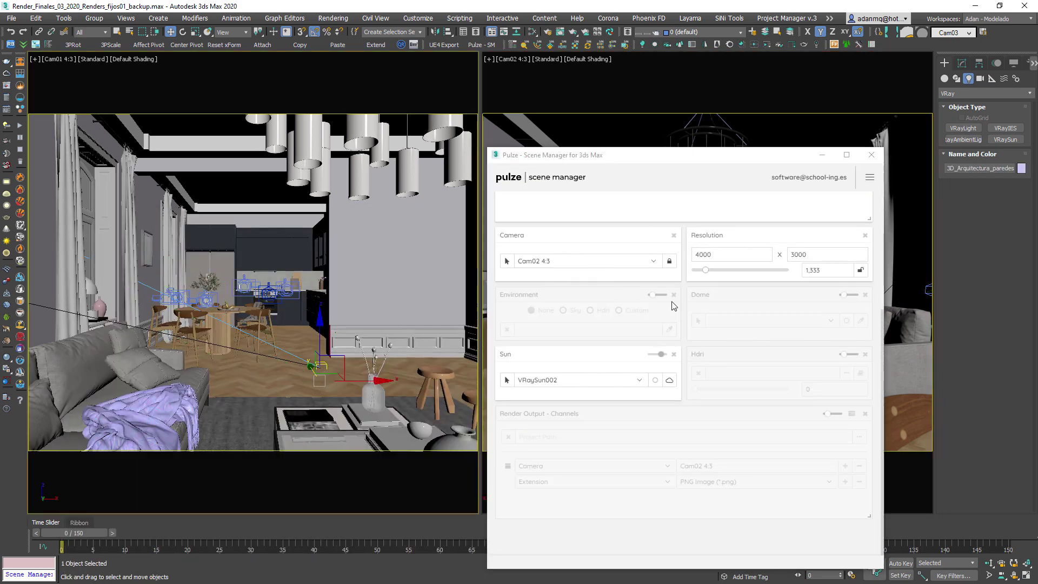
left_click(599, 241)
left_click(589, 260)
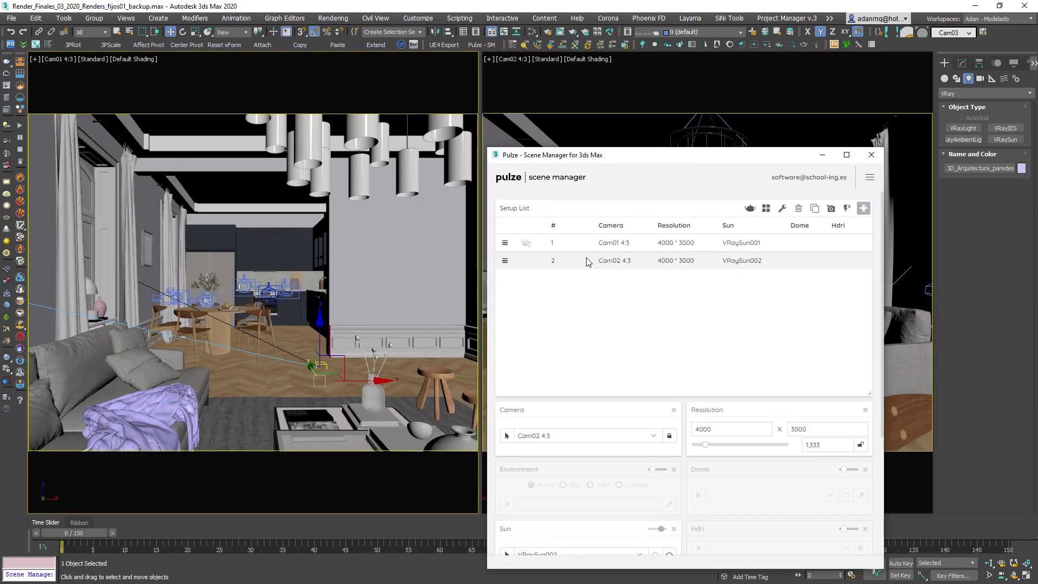
left_click(582, 244)
left_click(577, 262)
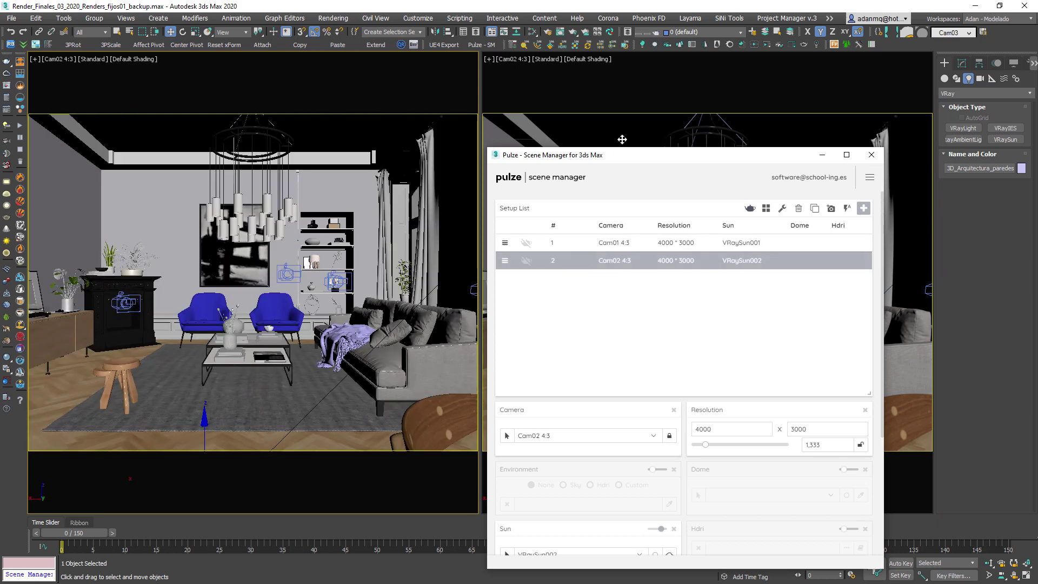
- Switch the second viewport to a wireframe top view framing the whole building and both suns
left_click_drag(605, 160, 149, 148)
left_click(786, 267)
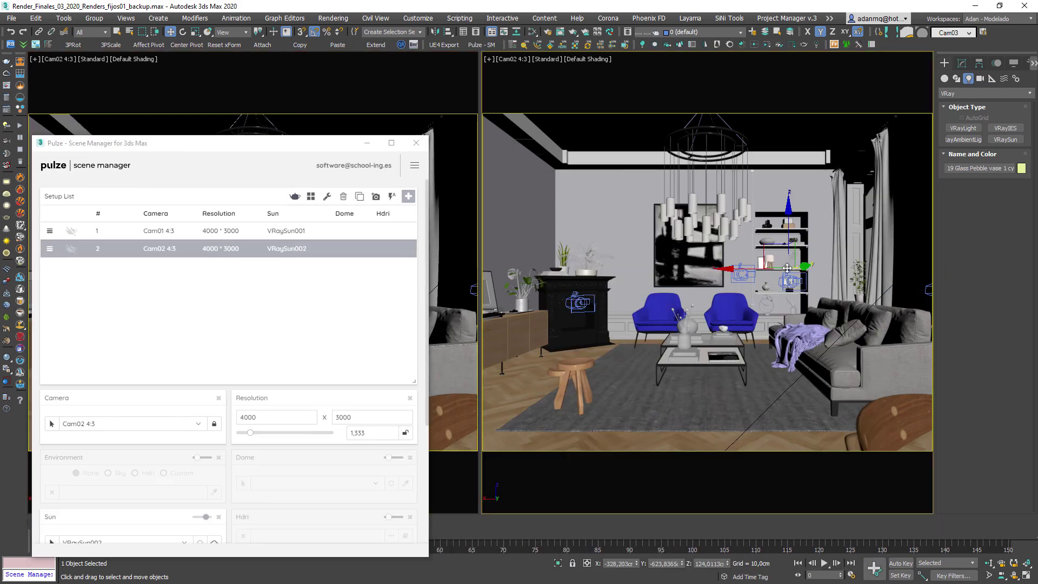
key("t")
scroll(679, 301, "up", 3)
scroll(679, 301, "down", 5)
key("F3")
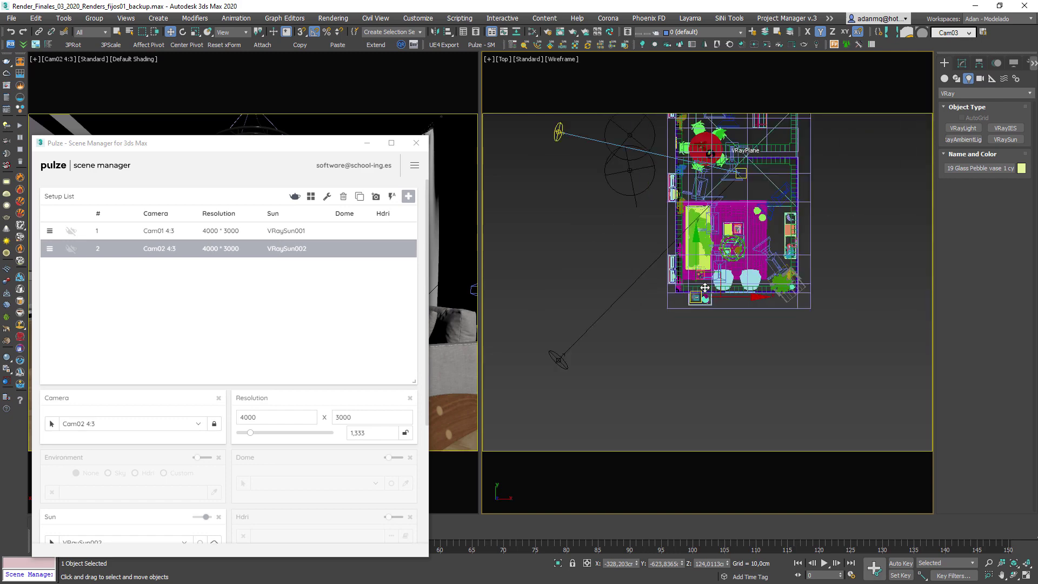
scroll(657, 238, "down", 2)
middle_click_drag(654, 228, 735, 304)
left_click_drag(340, 143, 864, 140)
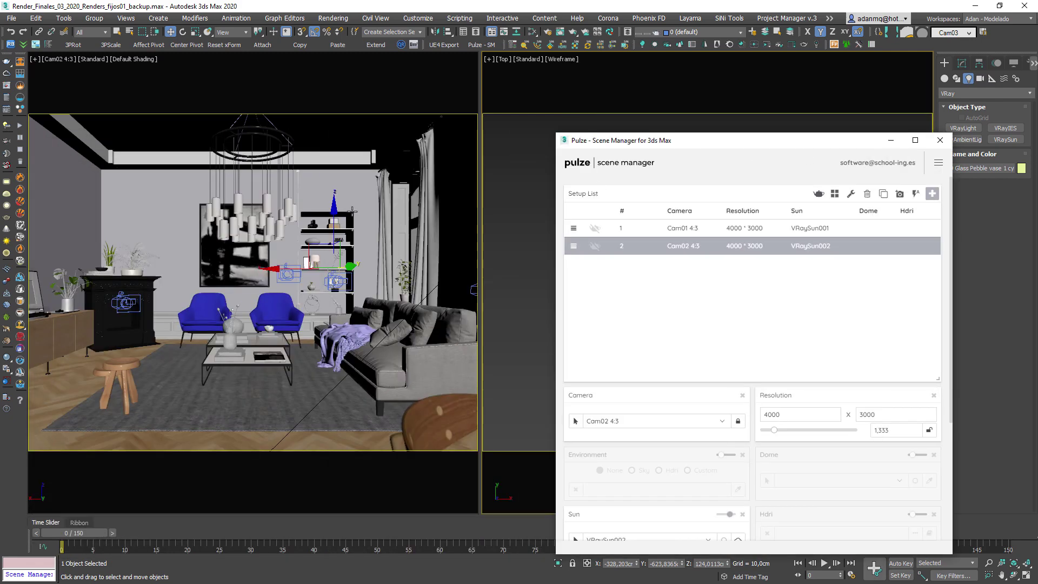
left_click(352, 211)
left_click_drag(760, 143, 228, 134)
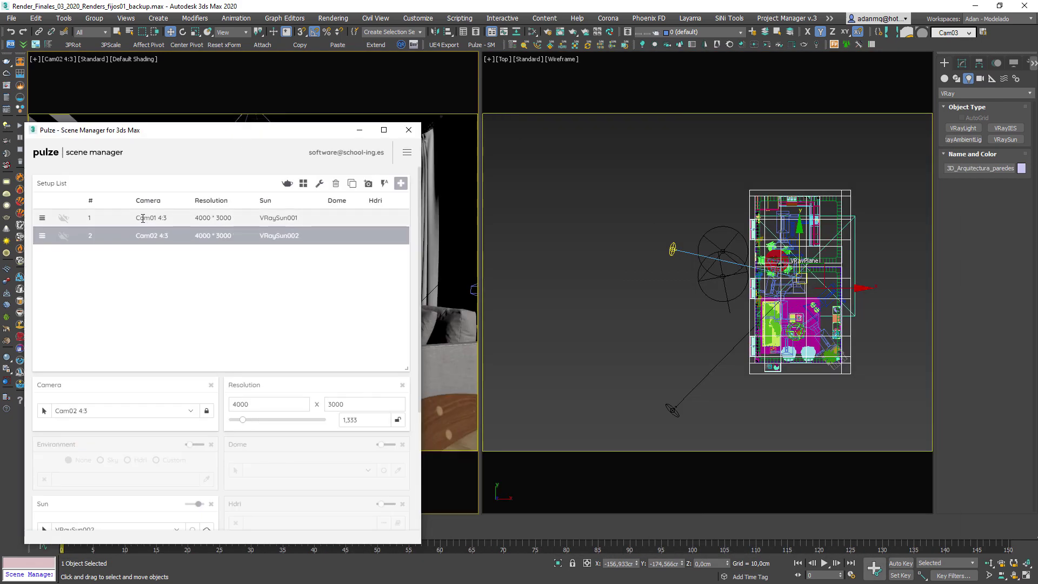
- Activate setup 1 and setup 2 in turn to compare which VRaySun each one turns on in the top view
left_click(142, 218)
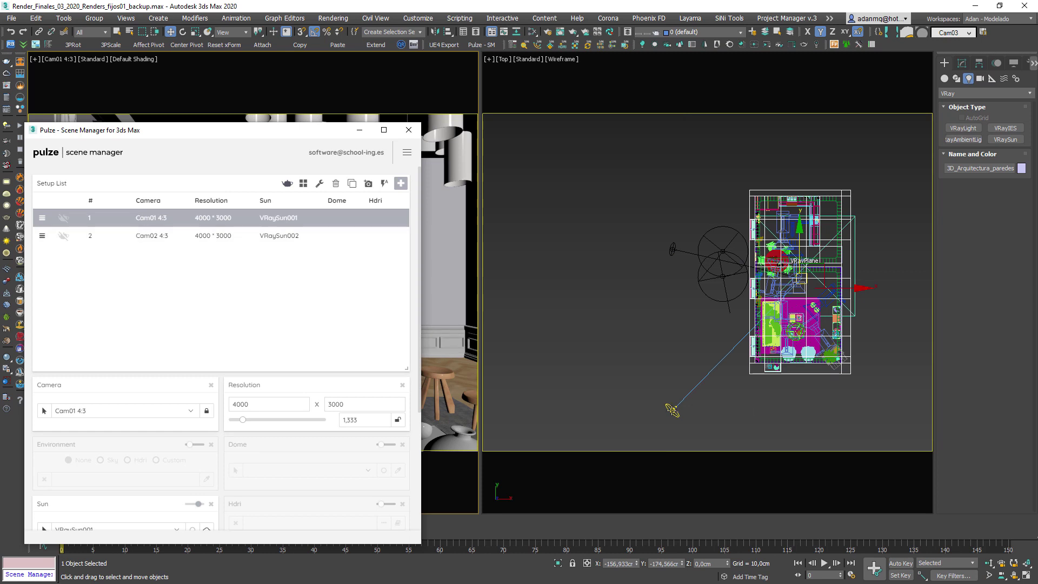
left_click(115, 236)
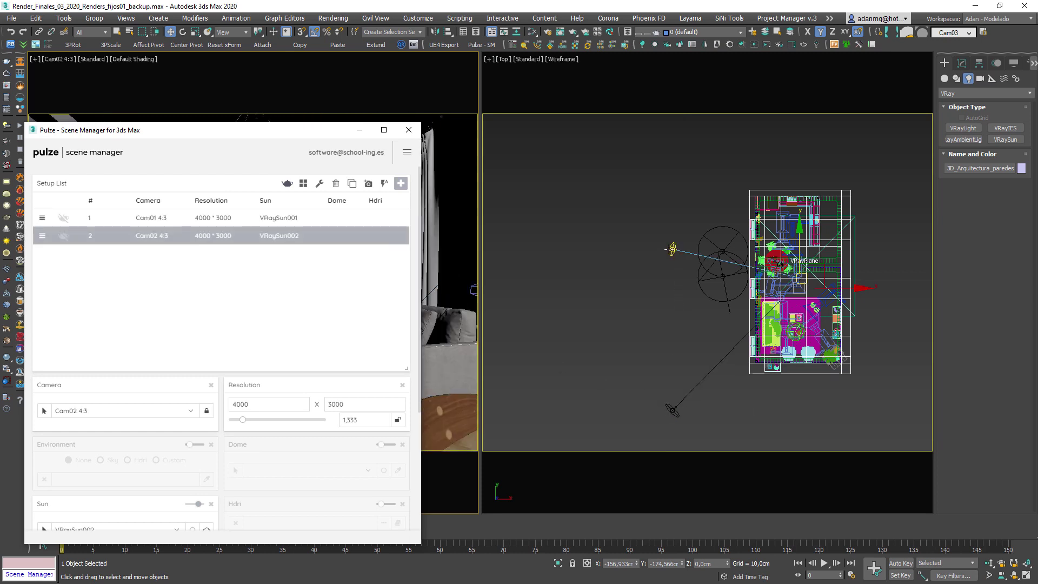
left_click_drag(184, 136, 351, 56)
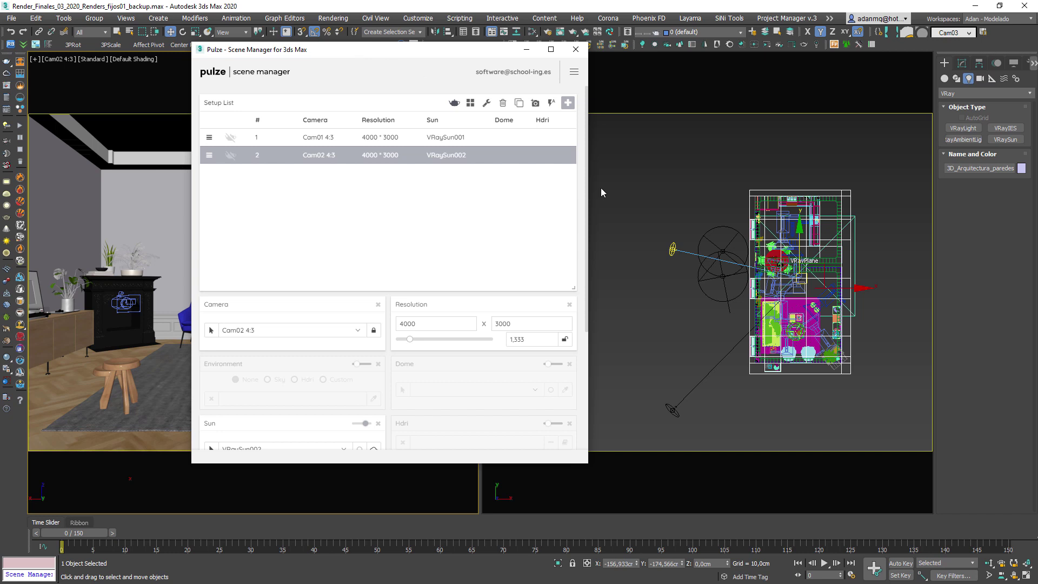
- Delete VRaySun001 and VRaySun002 from the scene
left_click(671, 251)
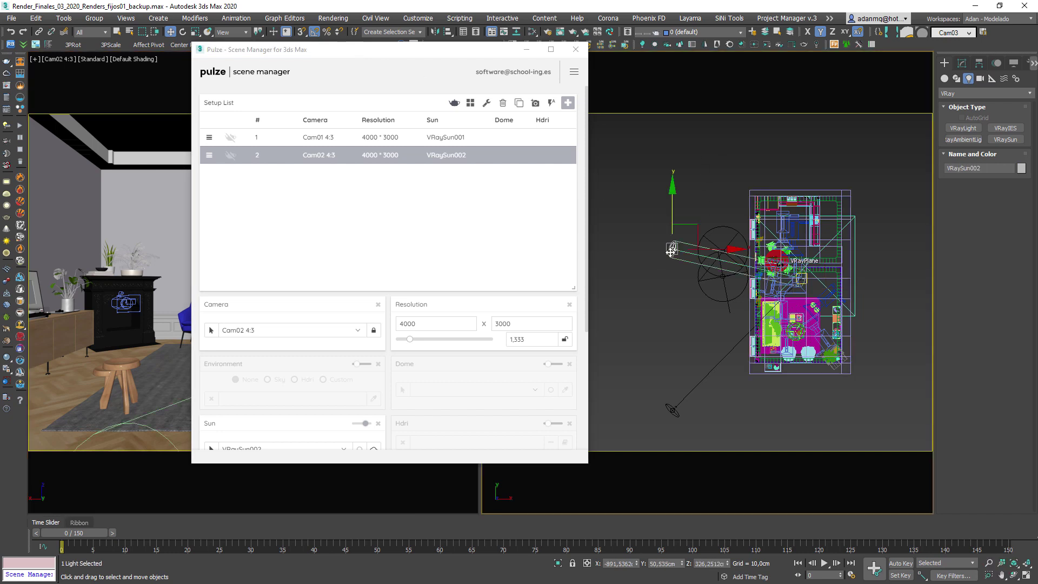
left_click(671, 410)
key("Delete")
- Enable the Dome module for setup 2
scroll(440, 419, "down", 3)
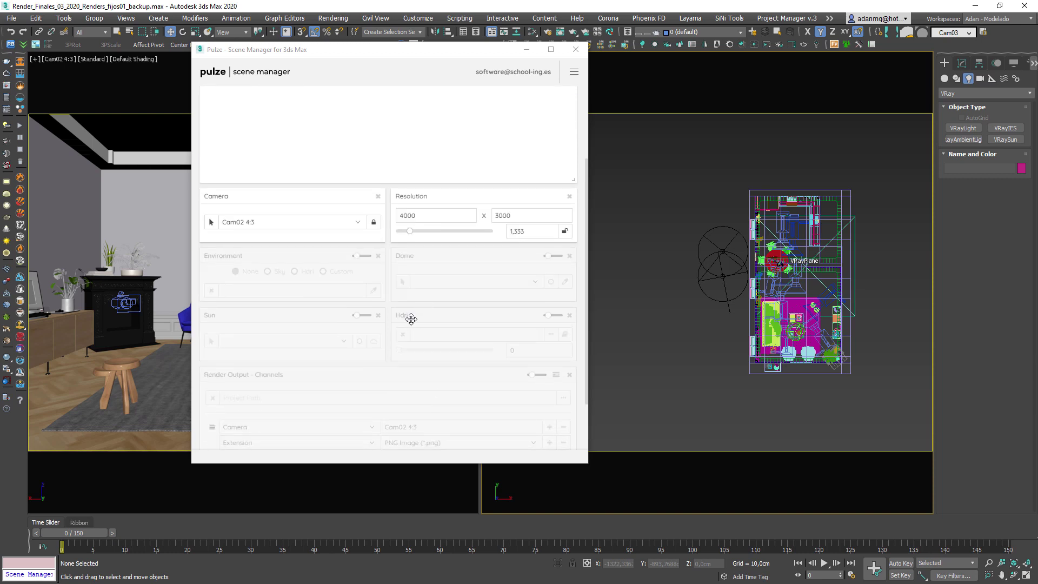
left_click(548, 256)
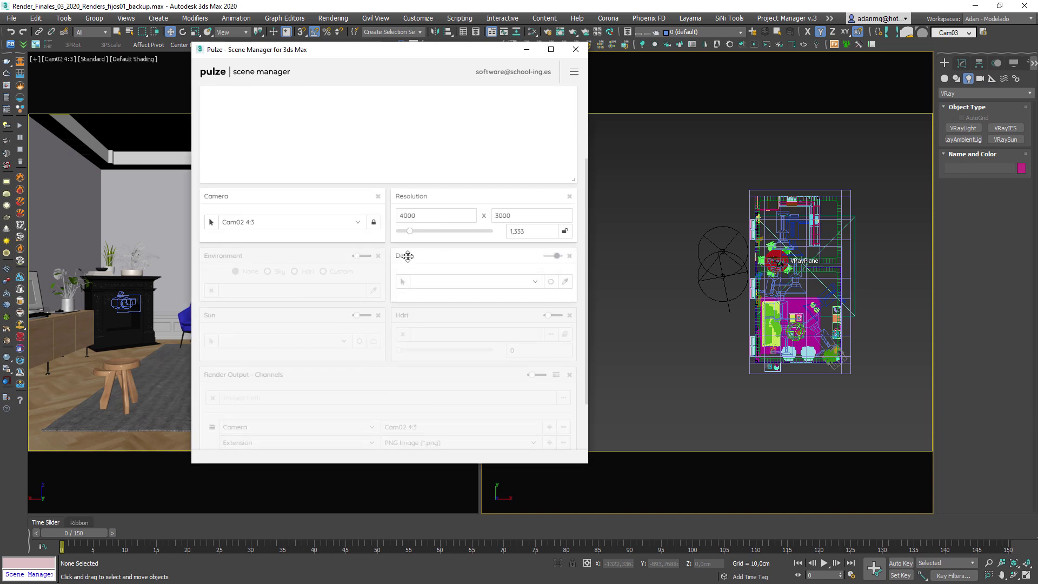
scroll(370, 162, "up", 3)
- Enable the Dome module for setup 1 and assign VRayLight003 to it
left_click(262, 142)
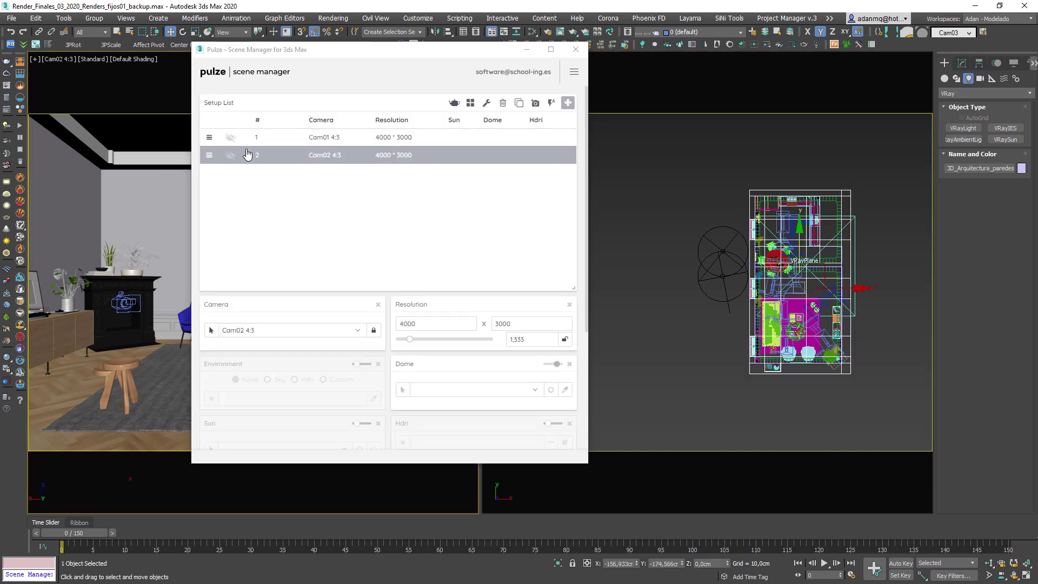
left_click(723, 296)
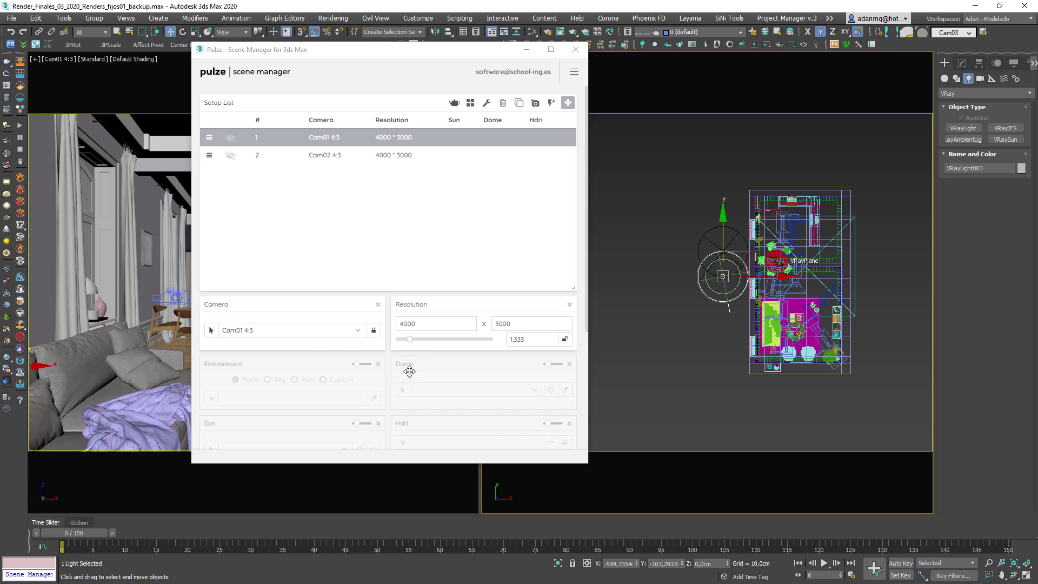
left_click(553, 364)
left_click(534, 389)
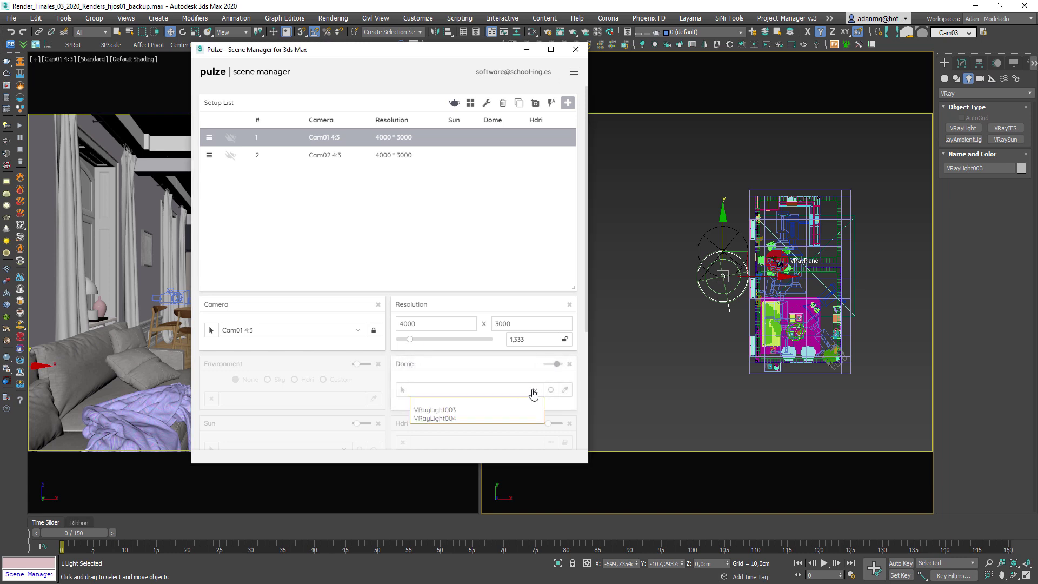
left_click(452, 415)
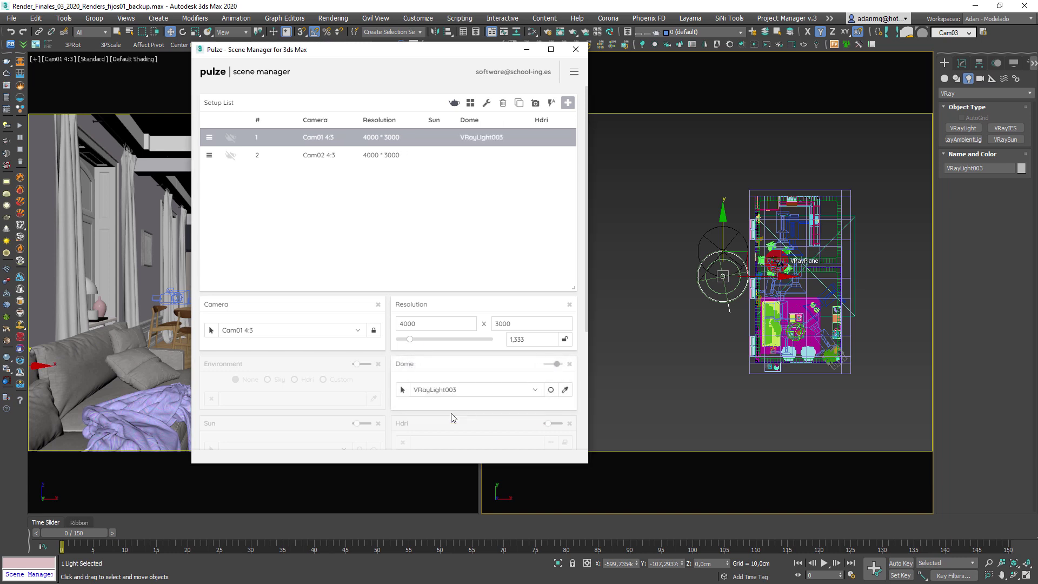
- Assign VRayLight004 as the dome light of setup 2
left_click(266, 155)
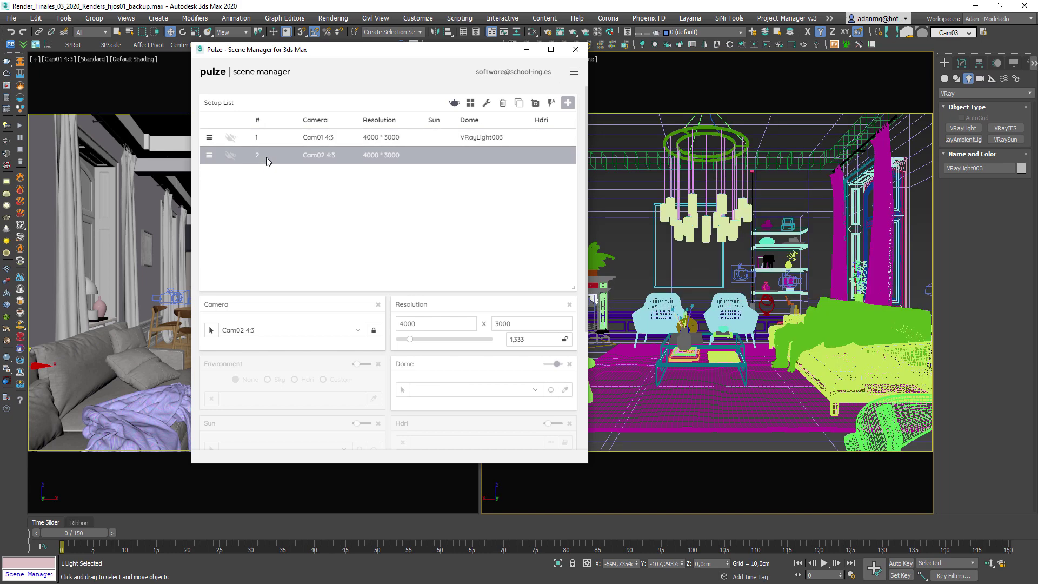
left_click(708, 238)
key("t")
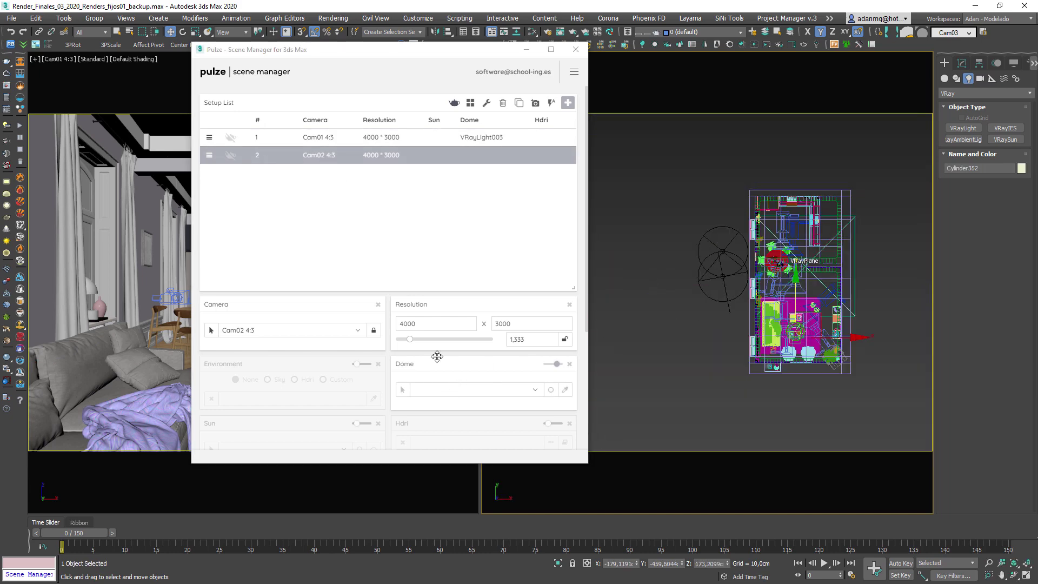
left_click(425, 389)
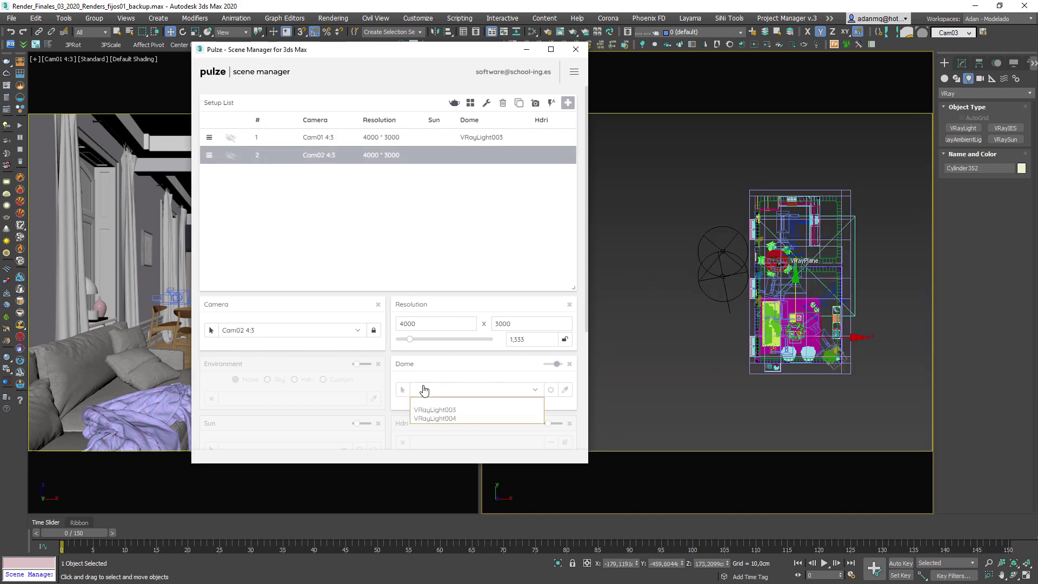
left_click(435, 418)
- Activate setups 1 and 2 in turn, restoring the second viewport's top view to examine which dome light is active
left_click(235, 142)
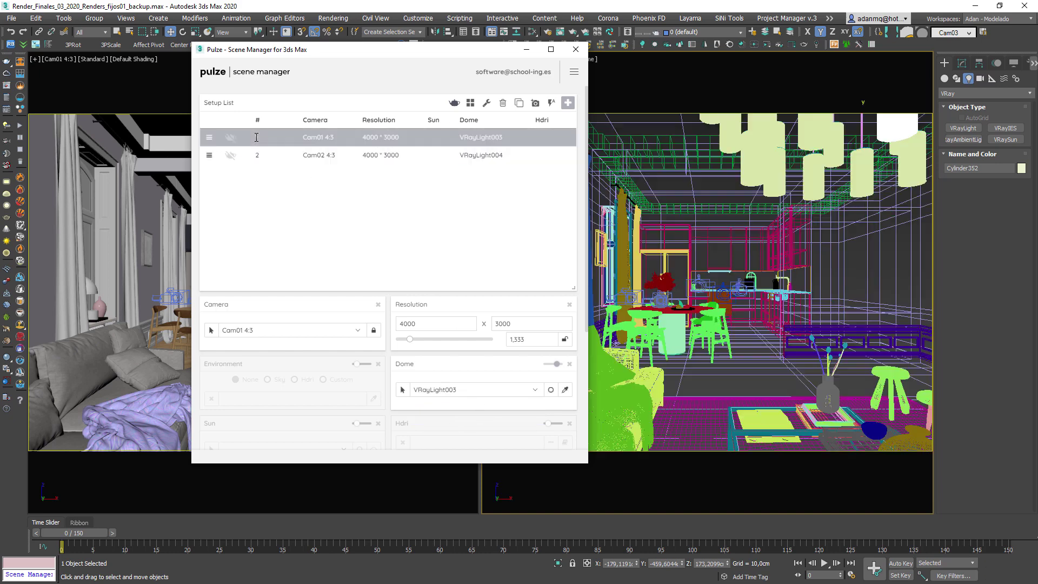
left_click(345, 160)
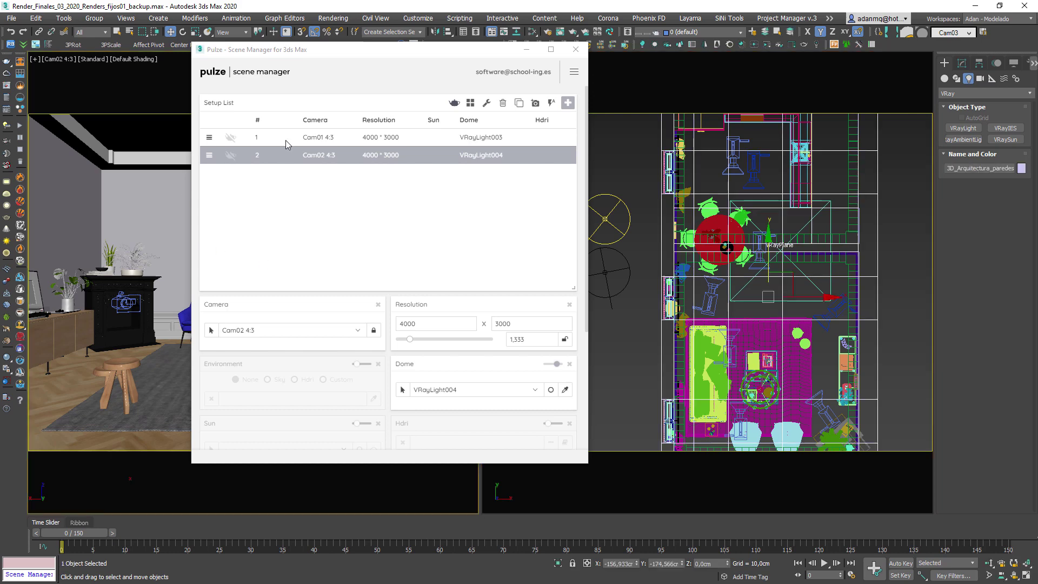
left_click(286, 139)
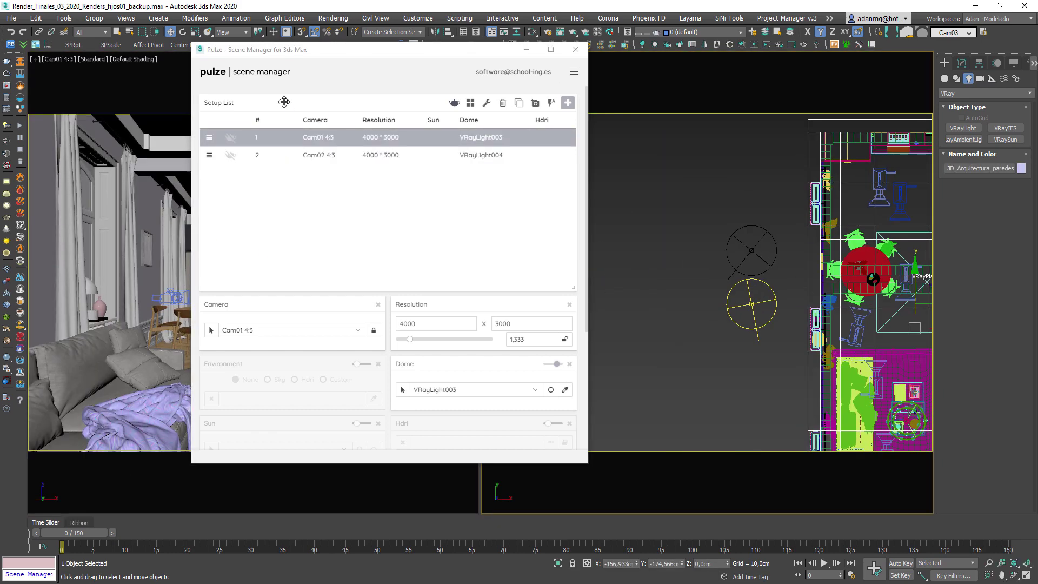
left_click(272, 155)
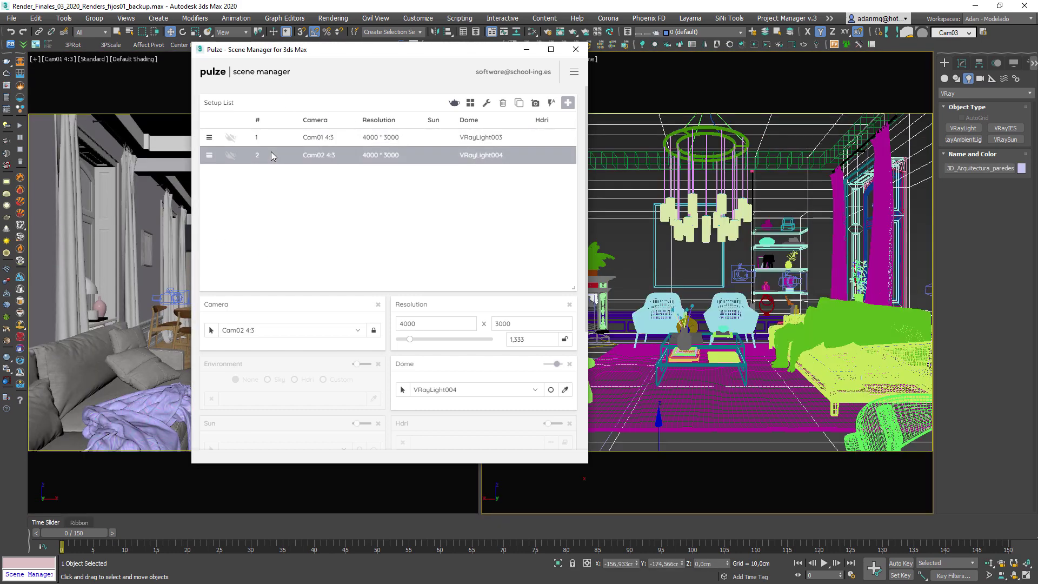
left_click(695, 261)
key("t")
middle_click_drag(695, 273, 818, 238)
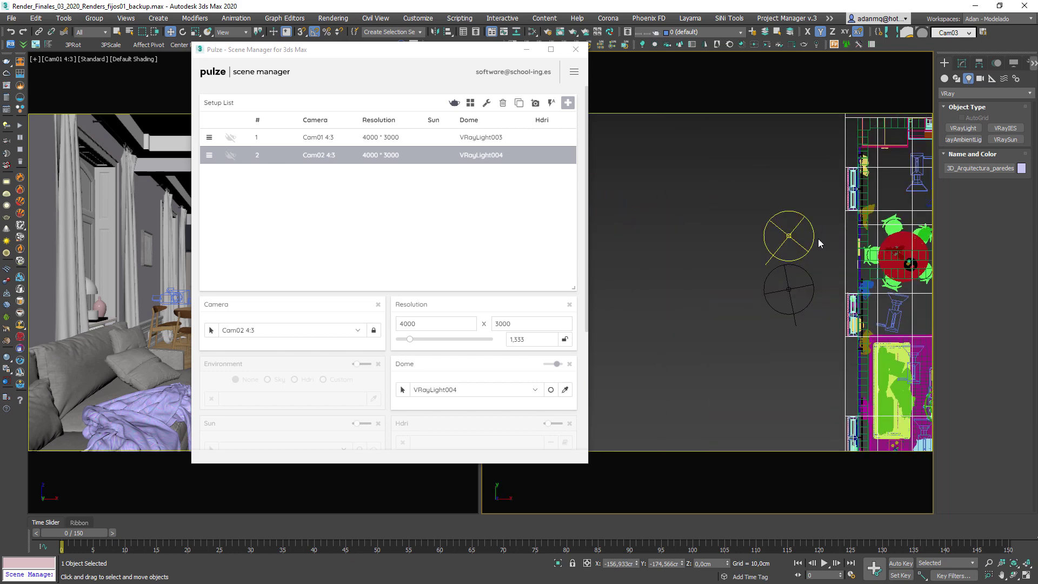
- Make the first viewport active and alternate repeatedly between both setups to compare their dome lights in the top view
left_click(715, 369)
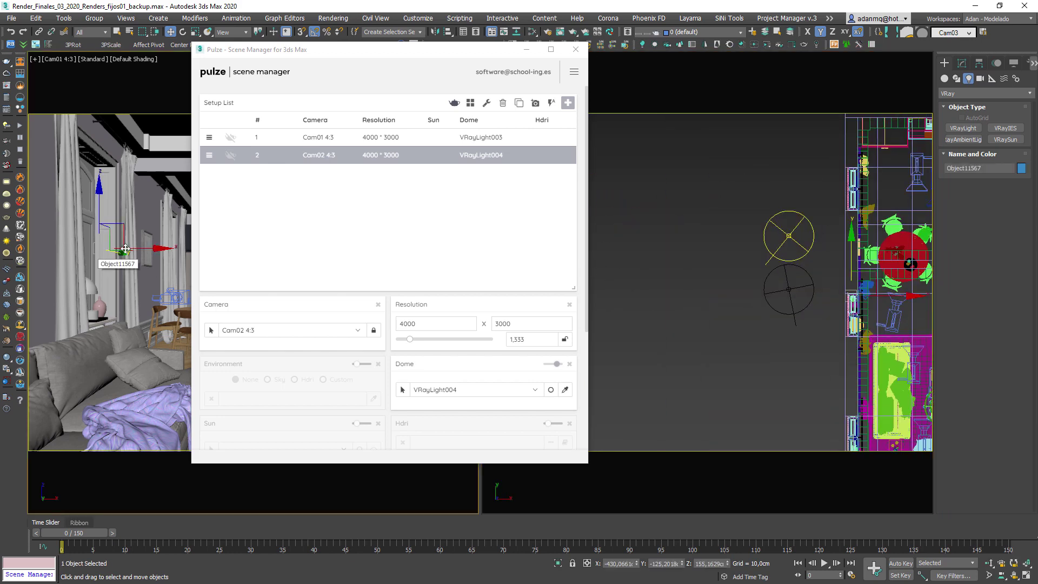
left_click(282, 156)
left_click(281, 137)
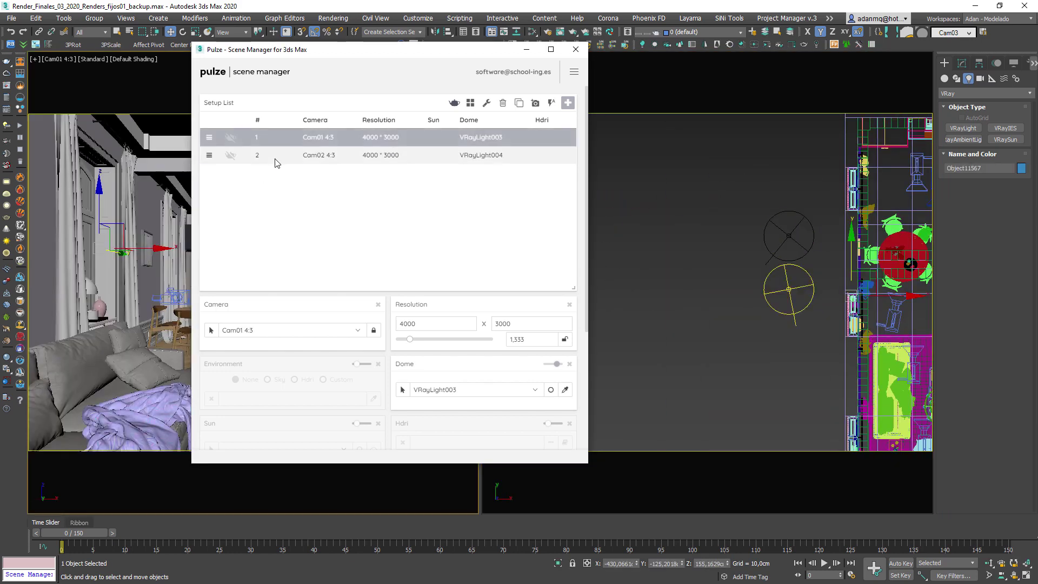
left_click(279, 156)
left_click(282, 136)
left_click(279, 156)
left_click(283, 136)
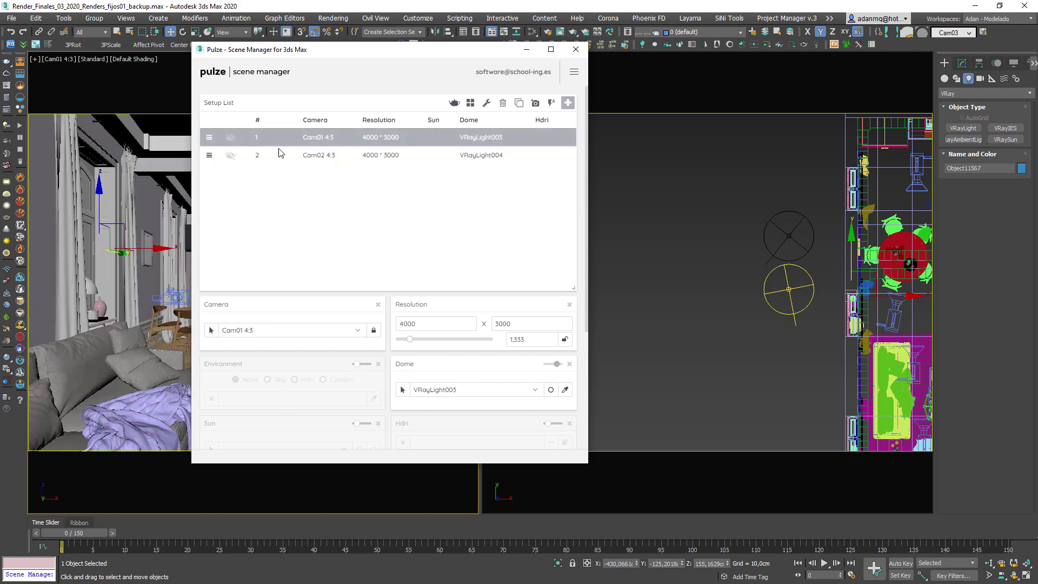
left_click(277, 153)
left_click(281, 137)
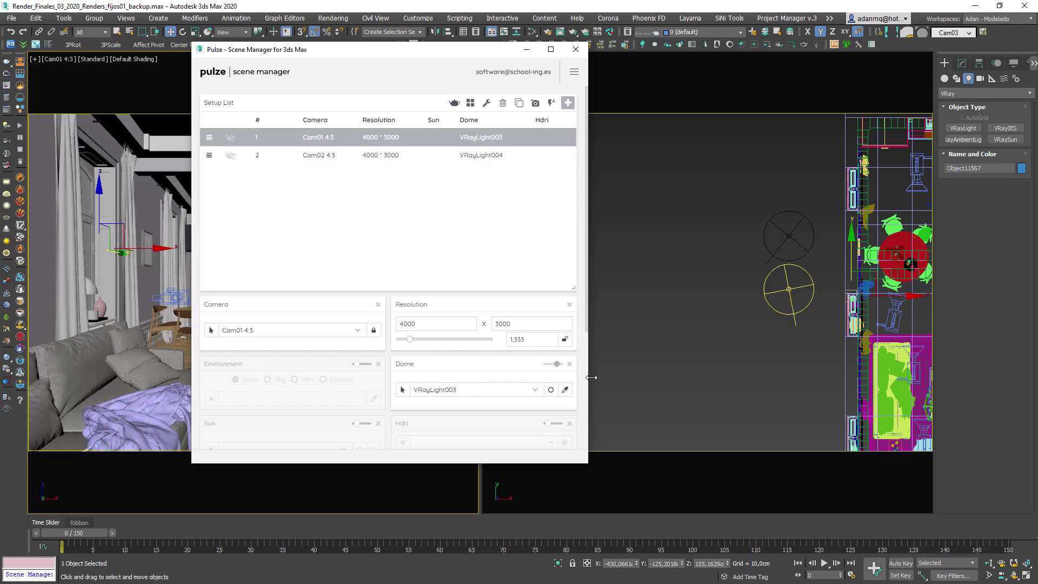
- Remove the Sun, Hdri and Environment modules from the setup parameters
scroll(579, 368, "down", 3)
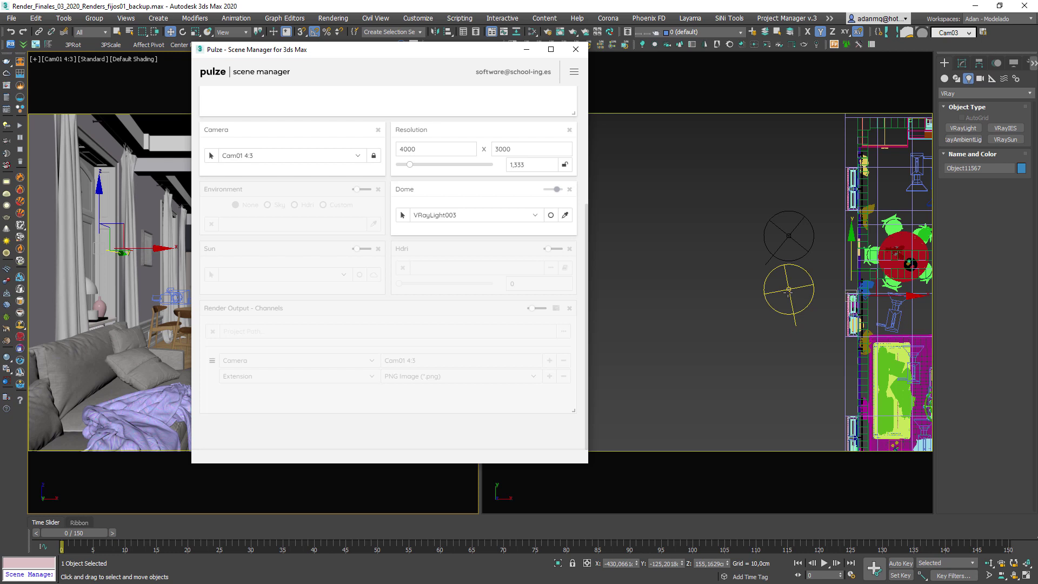
left_click(549, 249)
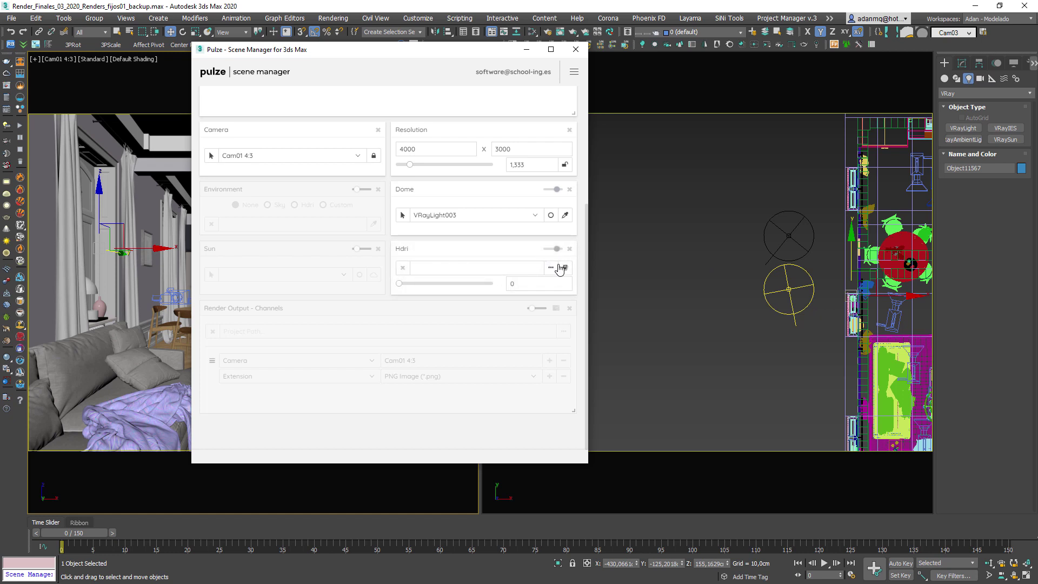
left_click(556, 250)
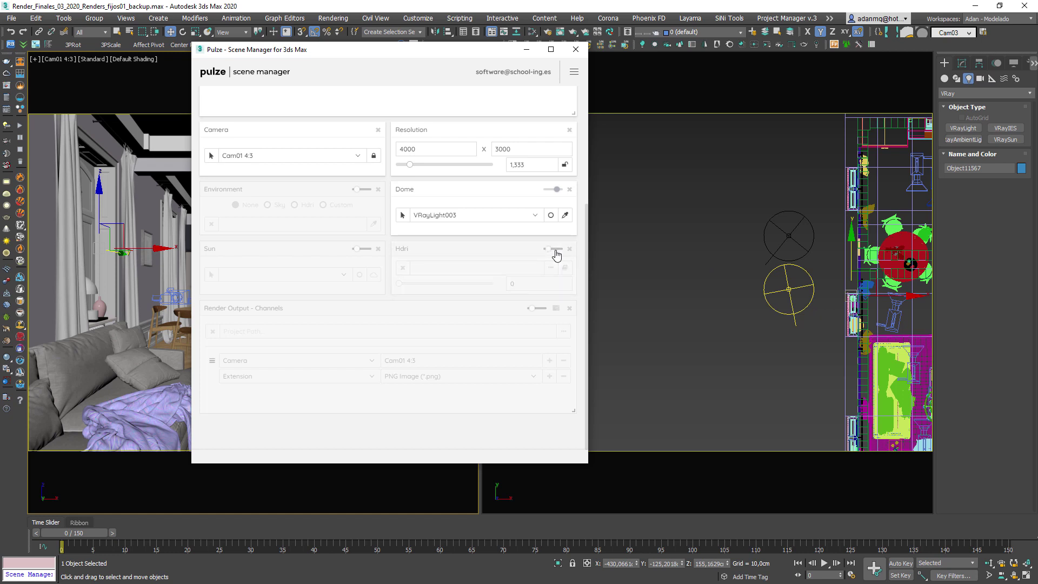
left_click(378, 249)
left_click(570, 249)
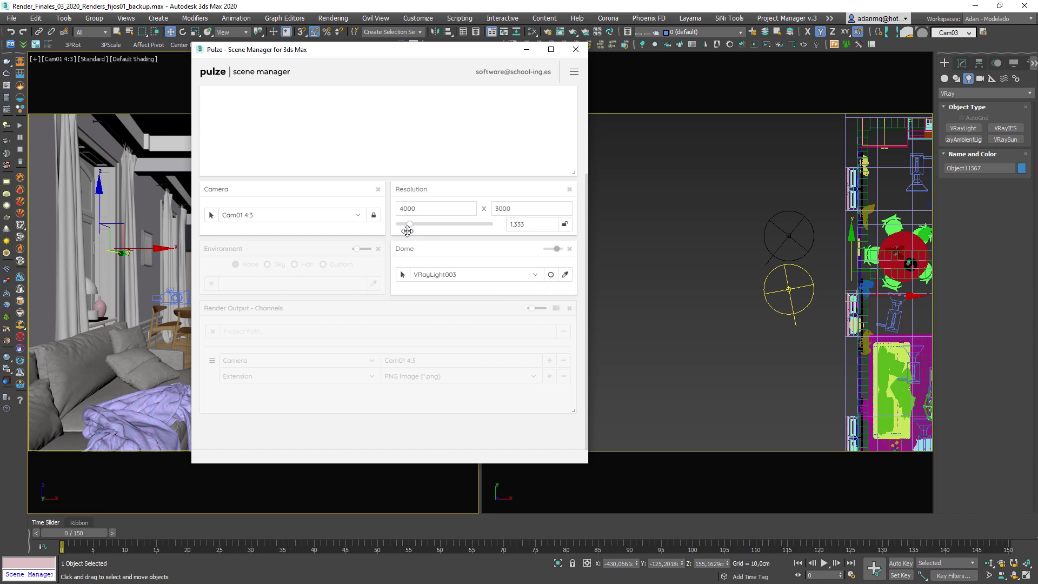
left_click(360, 250)
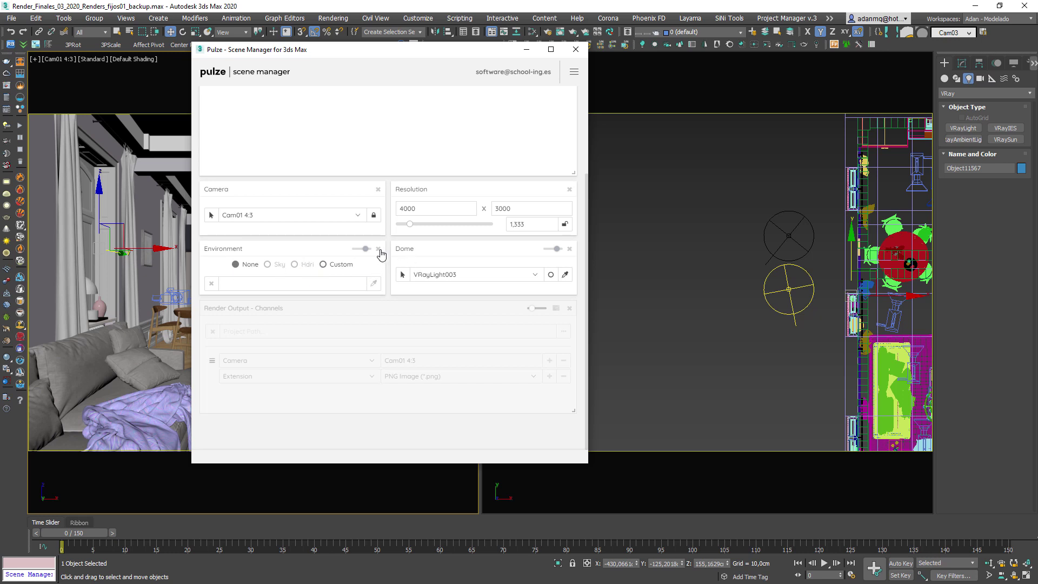
left_click(378, 250)
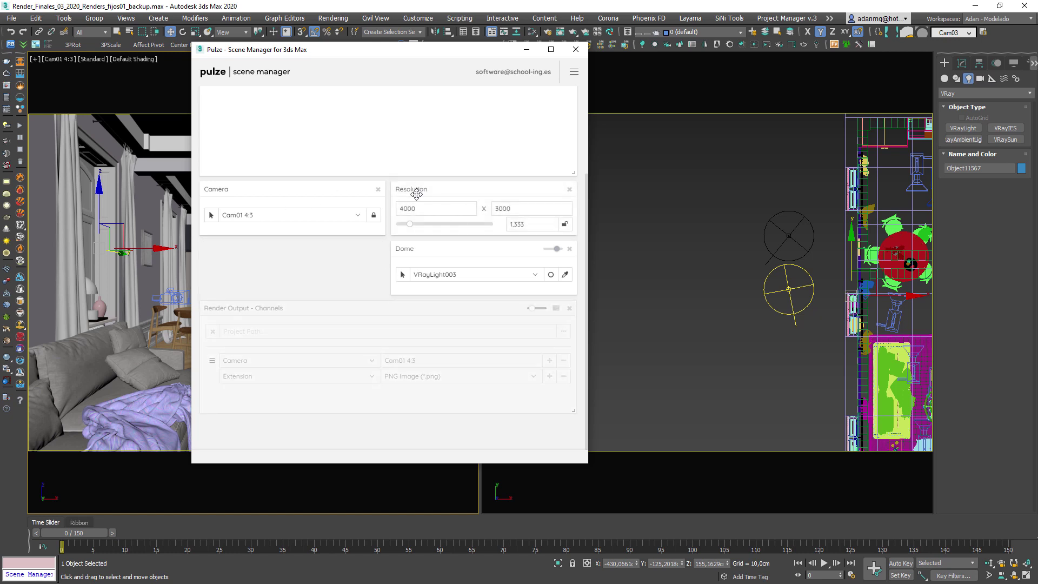
- Open the module library and toggle the Layers and Render Manager (Beta) modules on and back off
left_click(572, 73)
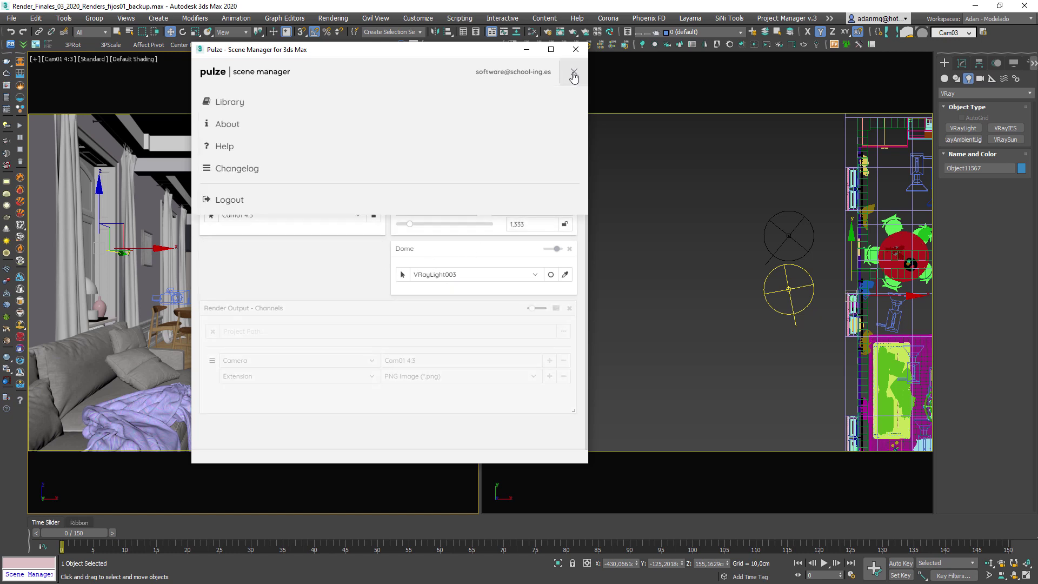
left_click(221, 103)
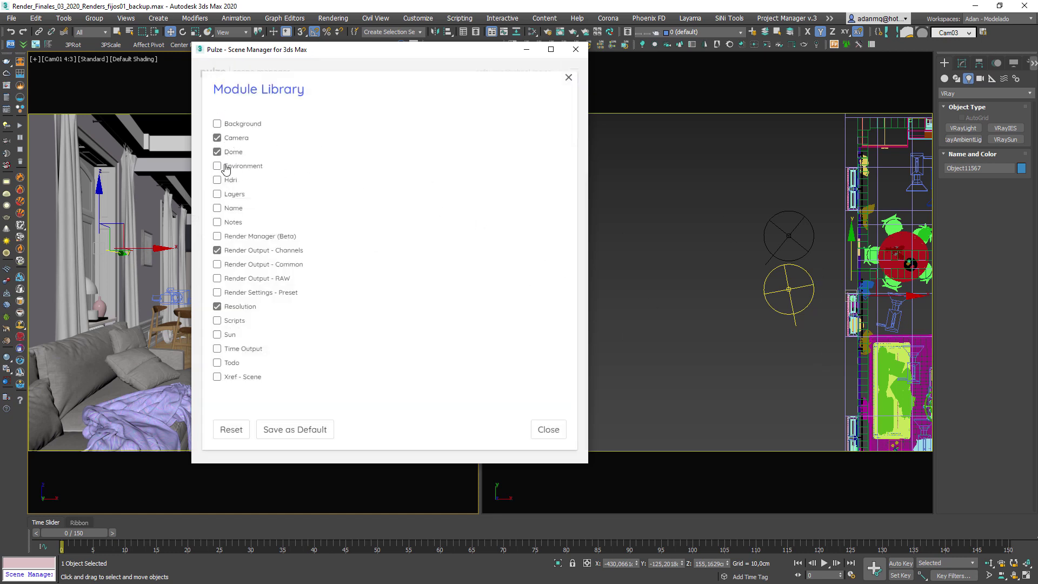
left_click(218, 199)
left_click(220, 198)
left_click(217, 236)
left_click_drag(273, 54, 485, 67)
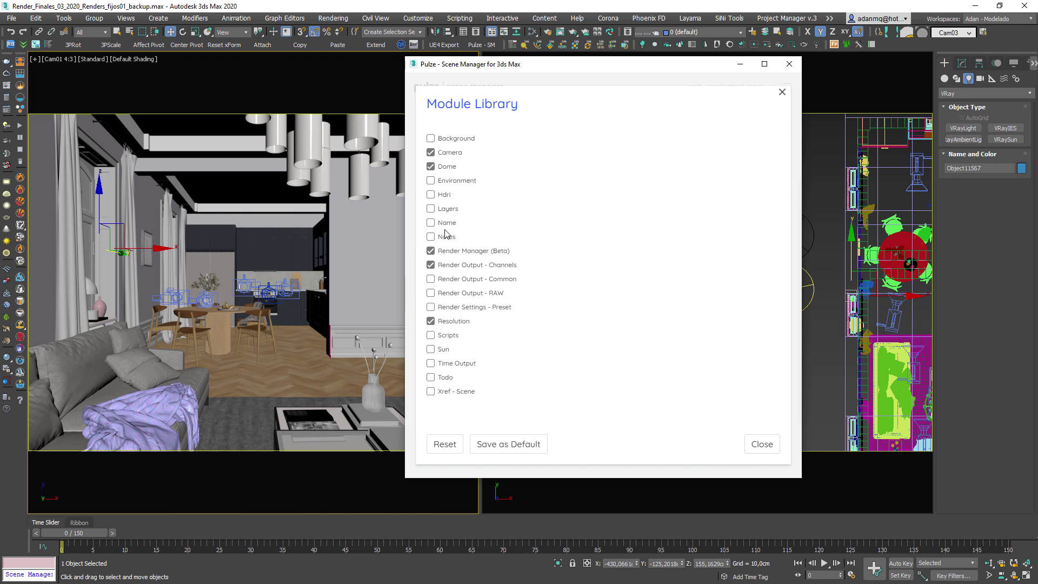
left_click(430, 265)
left_click(430, 251)
- Enable the Render Output - RAW and Time Output modules, leave Render Settings - Preset off, and close the module library
left_click(430, 294)
left_click(430, 307)
left_click(431, 307)
left_click(430, 365)
left_click(769, 447)
- Move the Time Output module directly below the Camera module, beside the Dome module
scroll(596, 384, "down", 3)
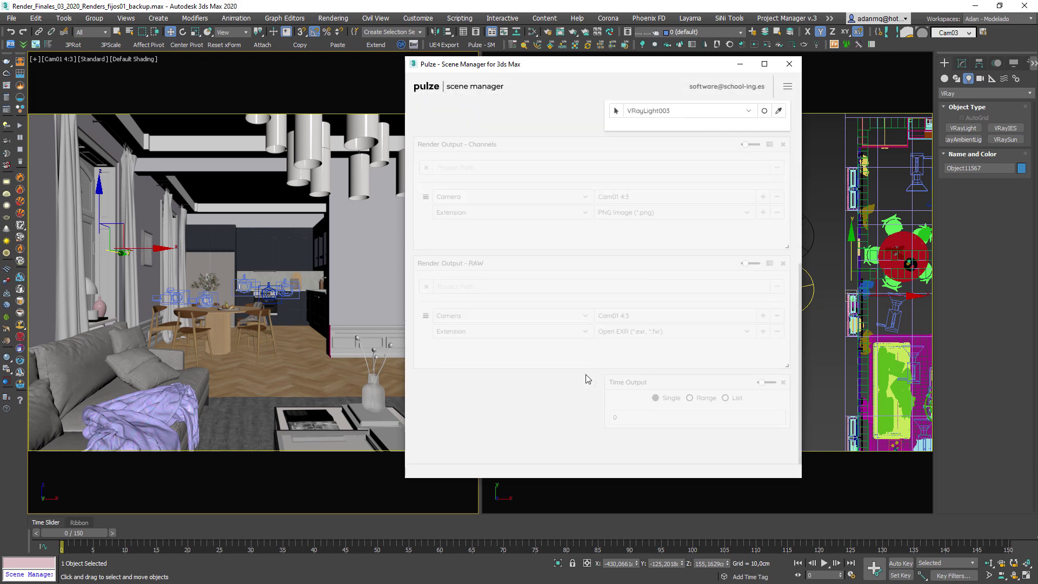
scroll(499, 173, "up", 1)
scroll(498, 173, "up", 4)
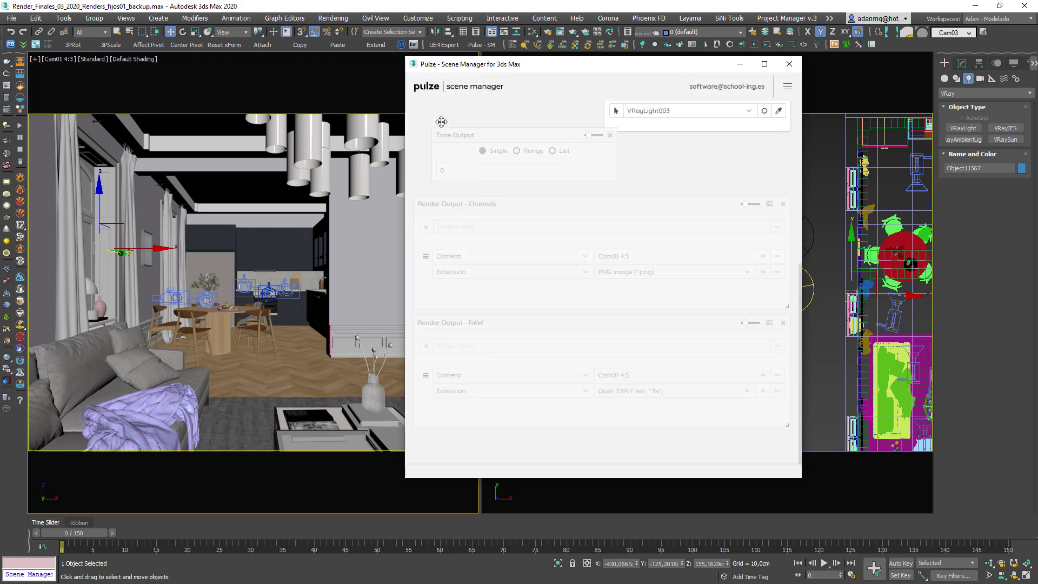
scroll(614, 227, "up", 1)
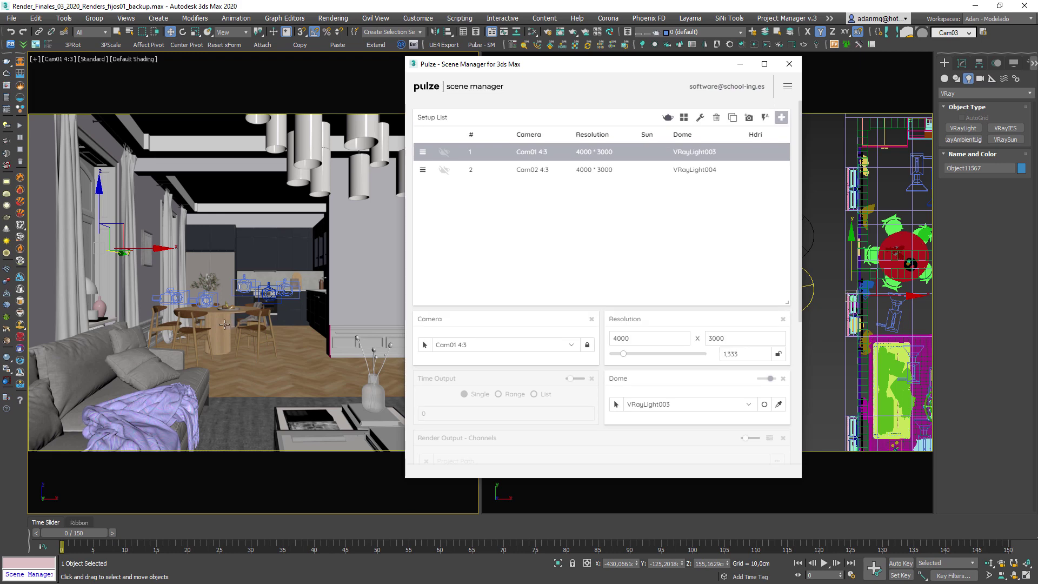
- Activate setup 2 and step the timeline one frame forward and back to frame 0
left_click(259, 326)
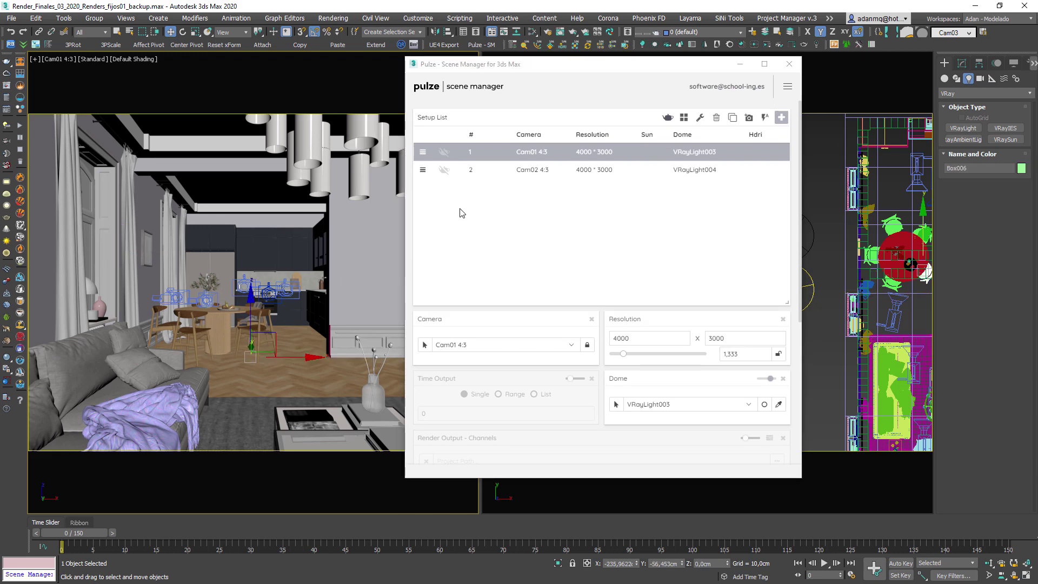
left_click(502, 170)
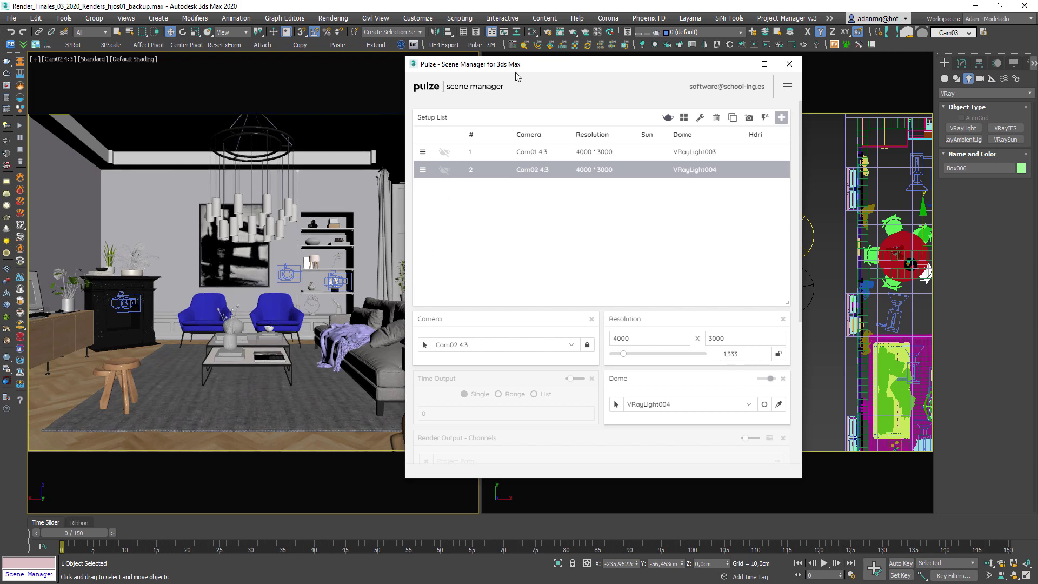
left_click_drag(521, 64, 652, 76)
left_click(113, 532)
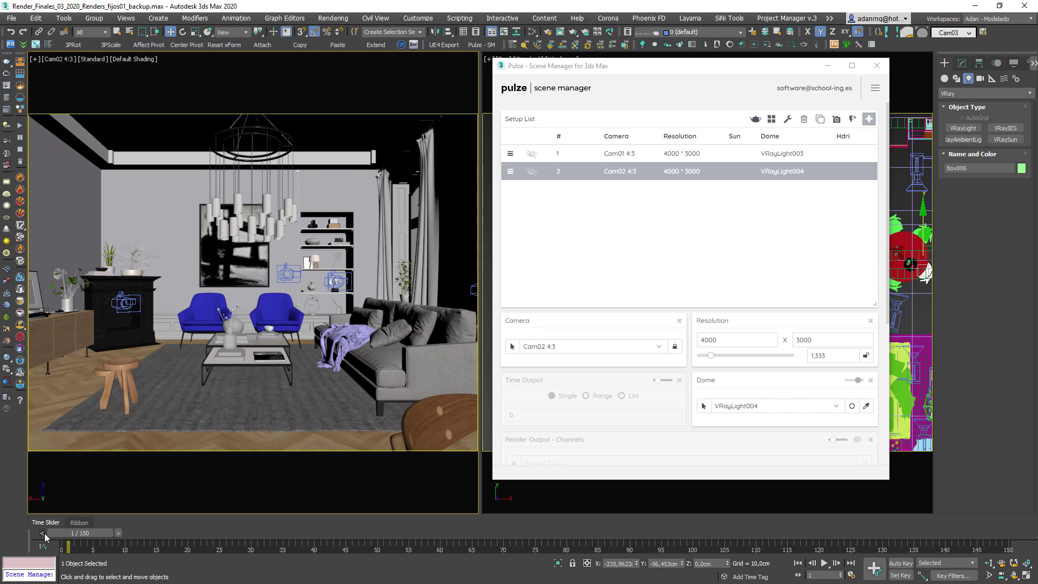
left_click_drag(56, 533, 50, 535)
- Enable single-frame Time Output for both setups, using frame 1 for setup 1 and frame 2 for setup 2
left_click(663, 381)
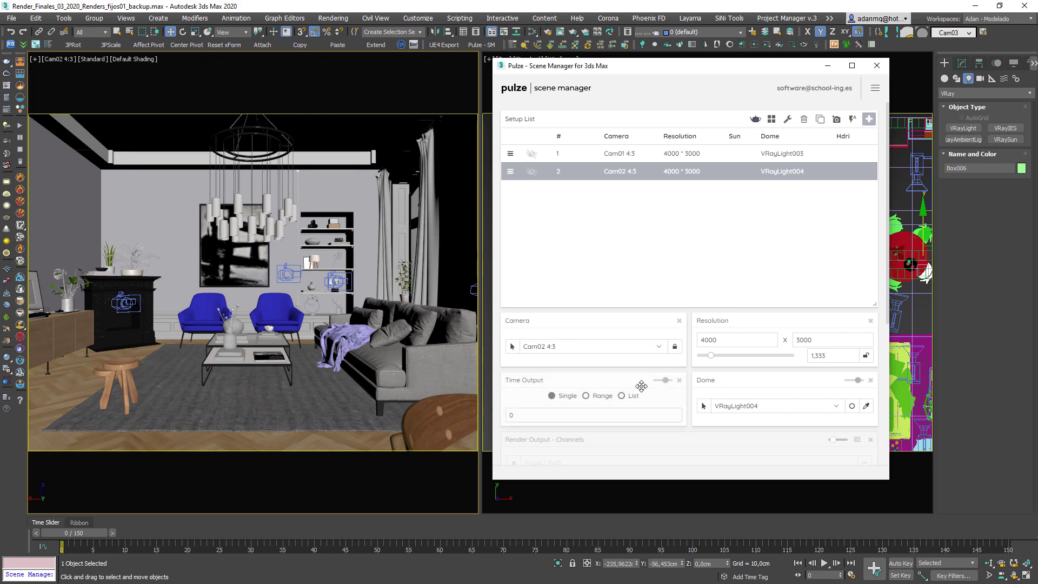
left_click(598, 157)
left_click(663, 380)
left_click(512, 414)
type("1")
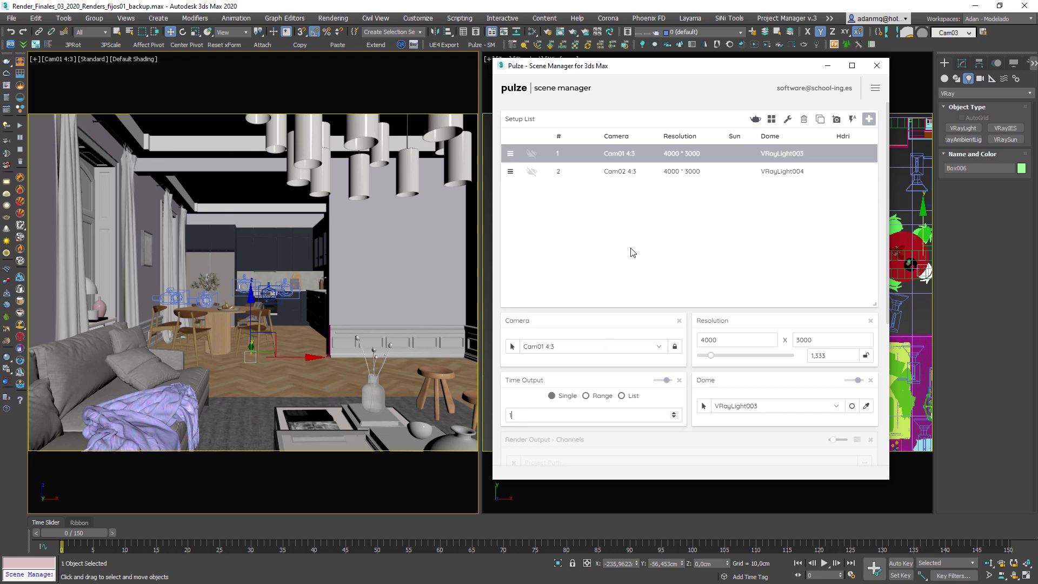
left_click(564, 171)
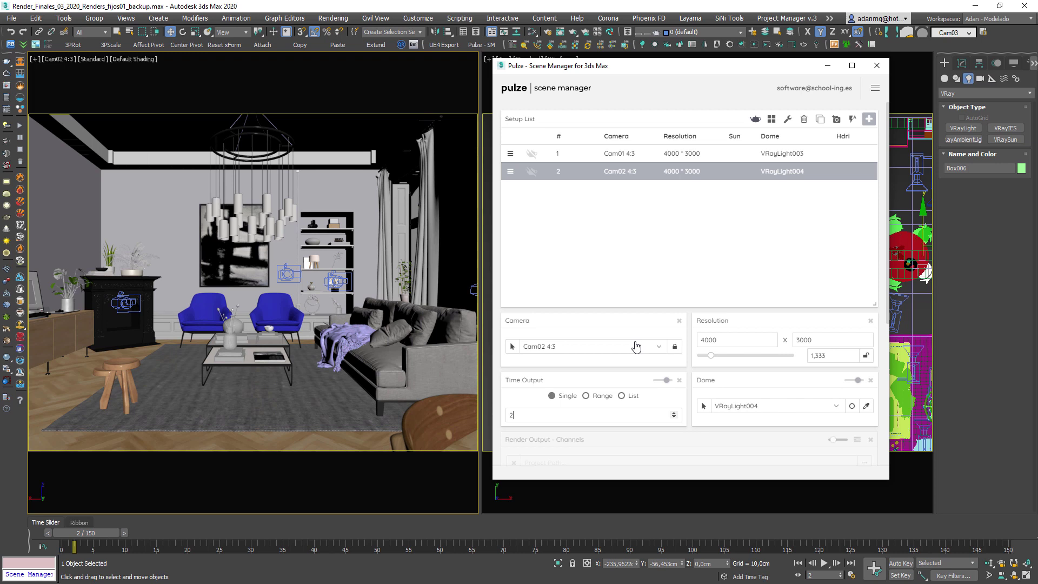
- Open the V-Ray Render Setup dialog to examine its common output and file saving options, and close it
scroll(697, 381, "down", 3)
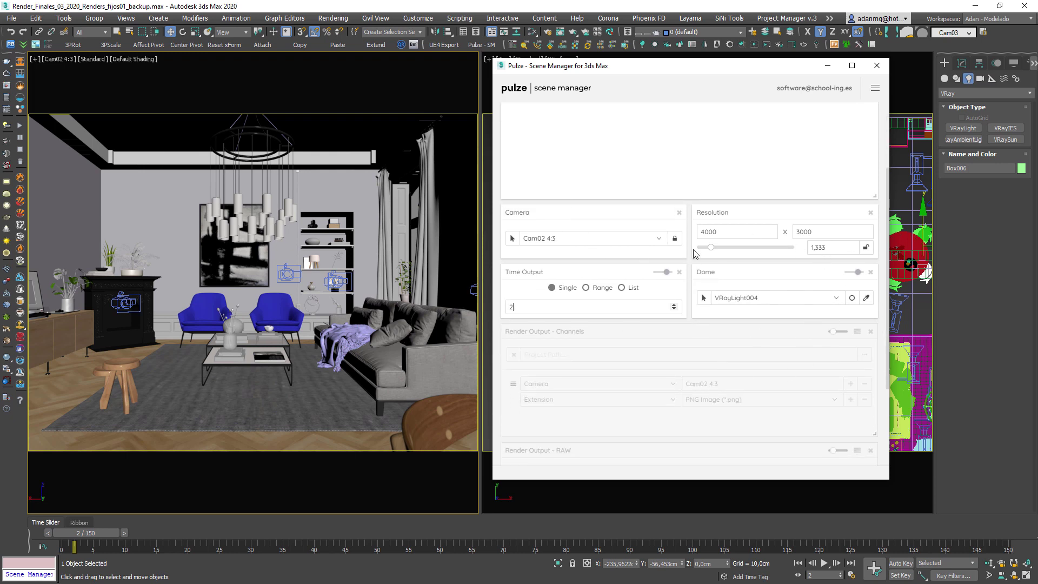
scroll(653, 376, "down", 3)
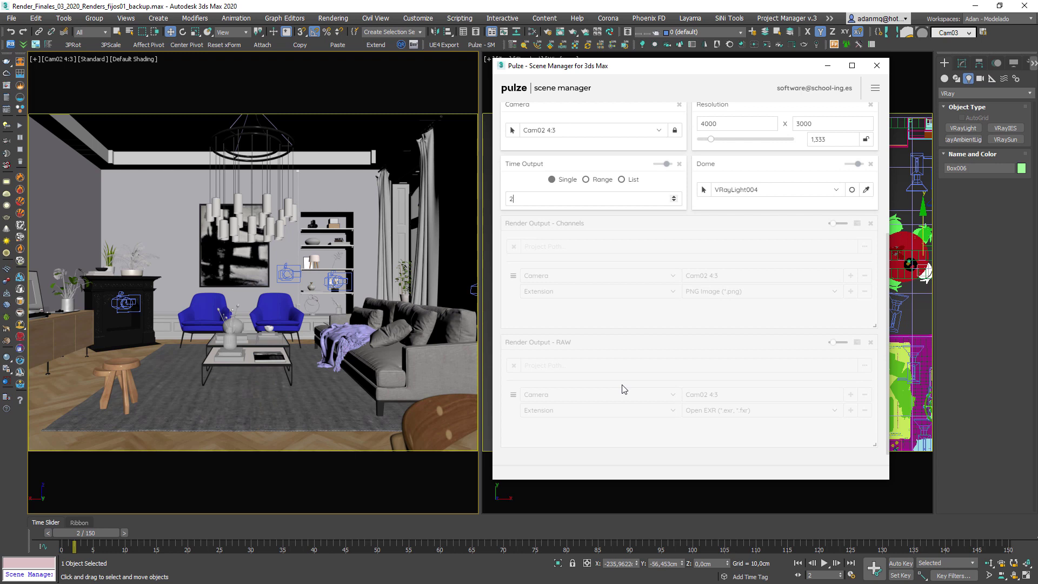
left_click(6, 97)
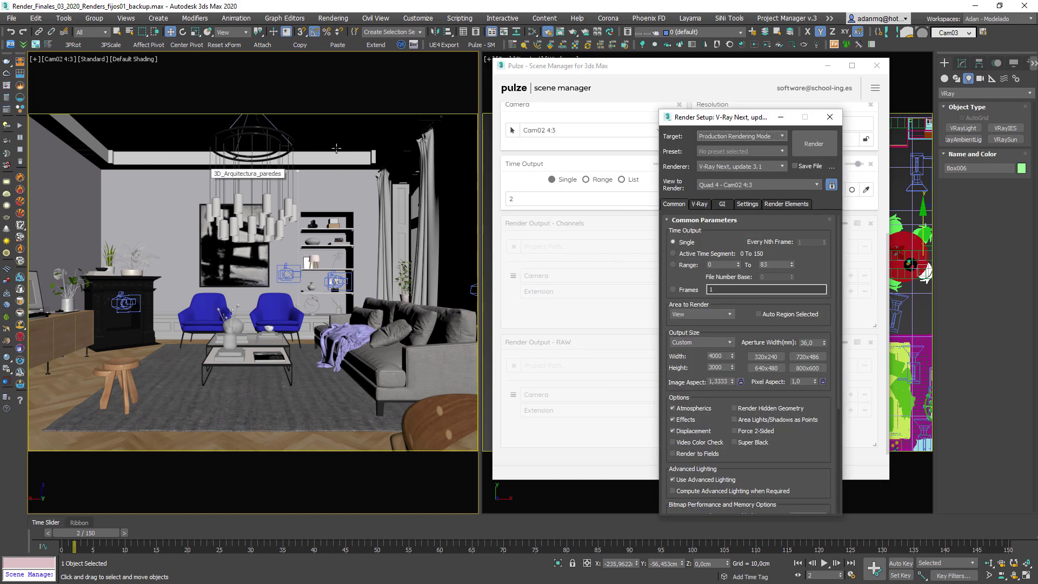
left_click_drag(659, 115, 136, 67)
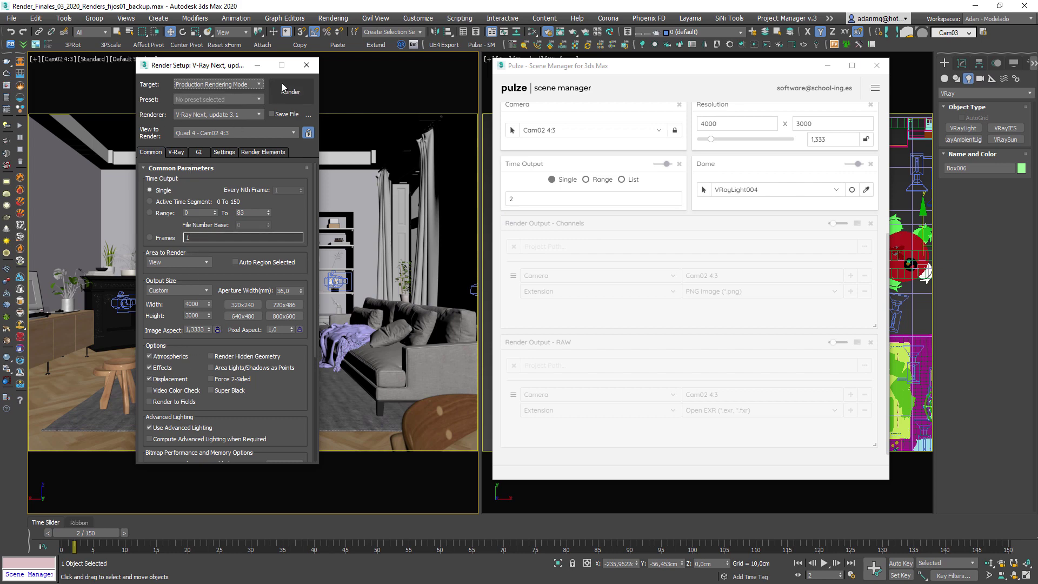
left_click(306, 66)
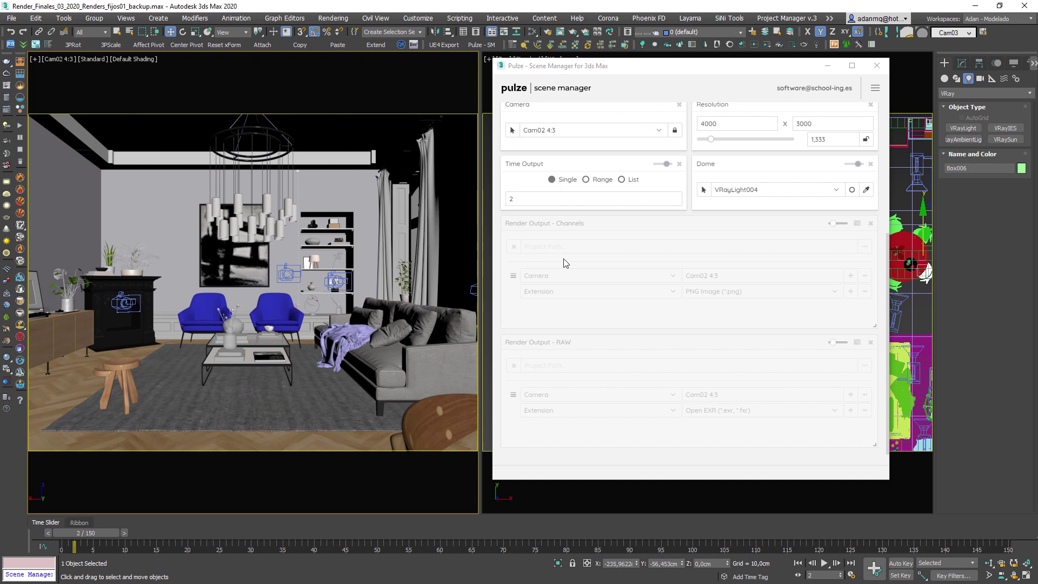
- Enable Render Output - Channels for setup 2, saving to the F:/ drive in Open EXR (*.exr, *.fxr) format
left_click(836, 224)
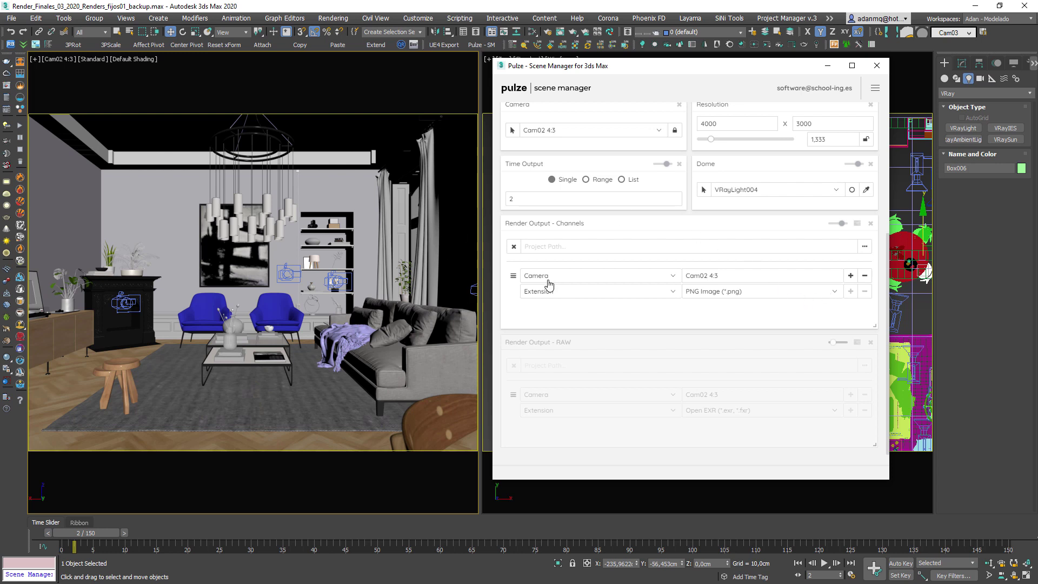
left_click(865, 246)
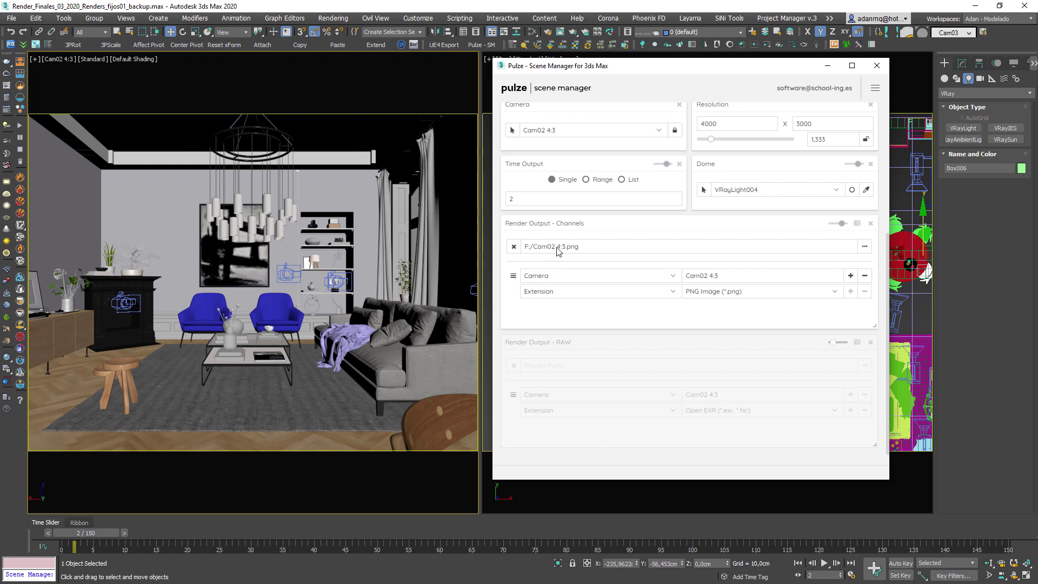
left_click(717, 298)
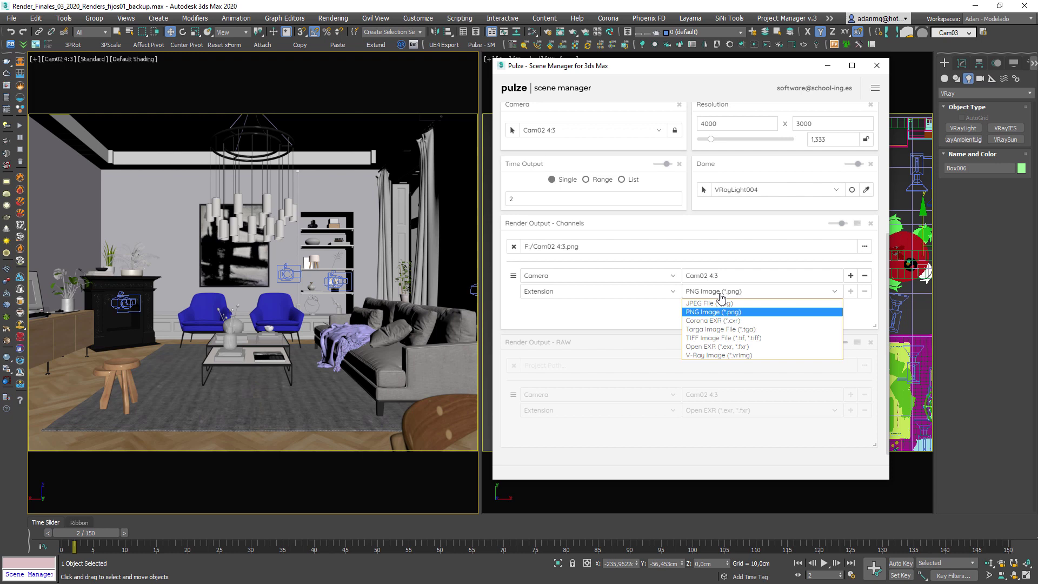
left_click(735, 348)
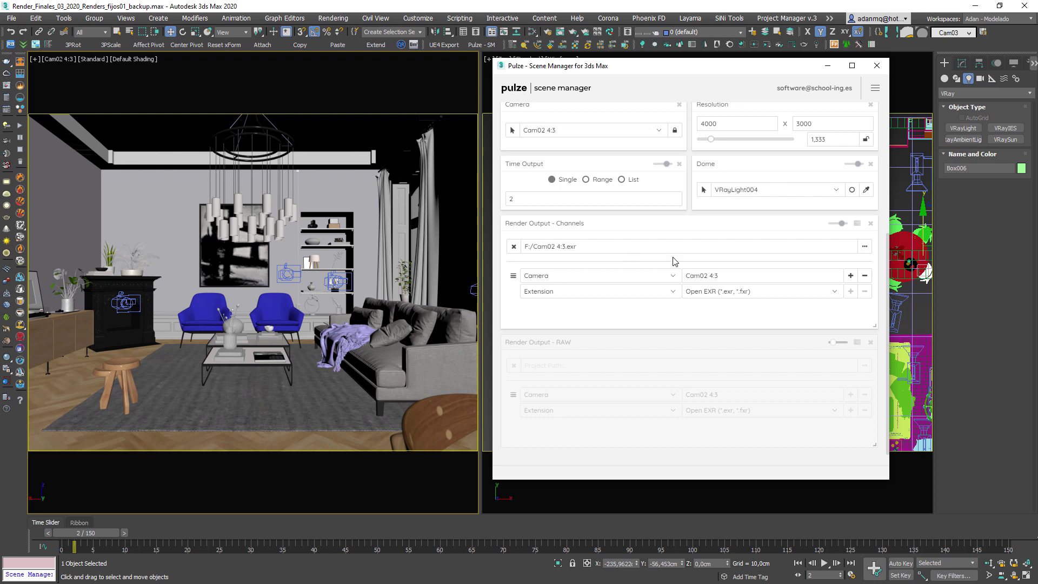
- Add a Text field reading "_Prueba_" after the camera name in setup 2's channels output name
left_click(850, 276)
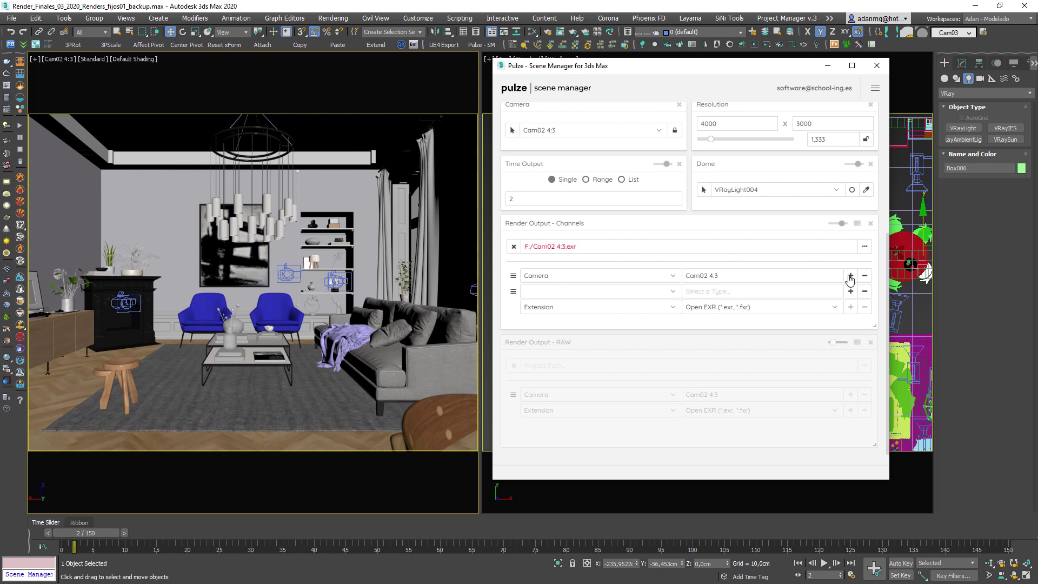
left_click(631, 292)
left_click(536, 372)
left_click(701, 290)
type("_Prueba_")
- Try a Date (Folder) field after the text in the output name, and remove it
left_click(848, 294)
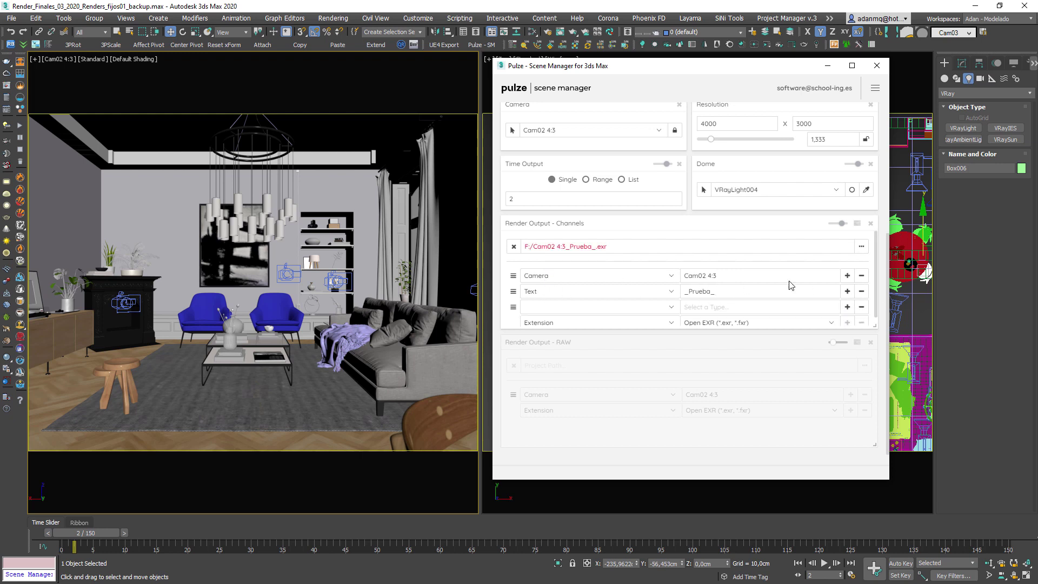
left_click(654, 308)
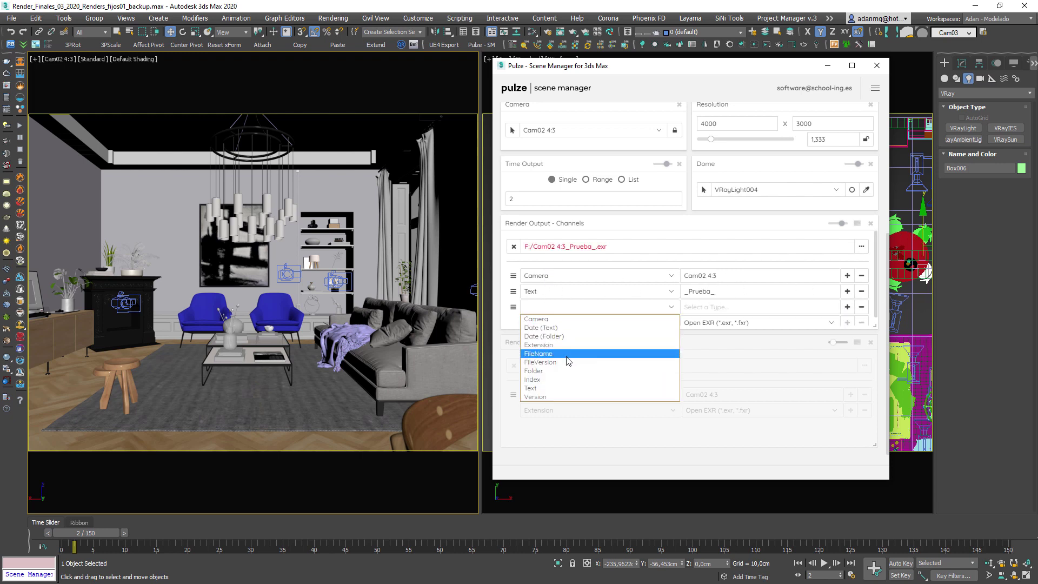
left_click(543, 336)
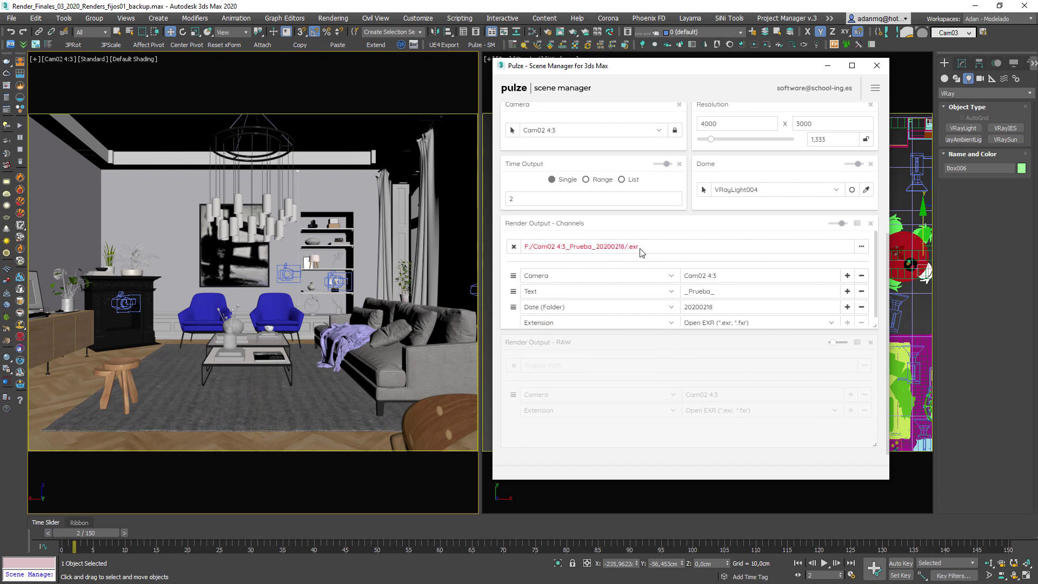
left_click(861, 306)
- Add a Version field with 3 digits after the text in setup 2's channels output name
left_click(850, 292)
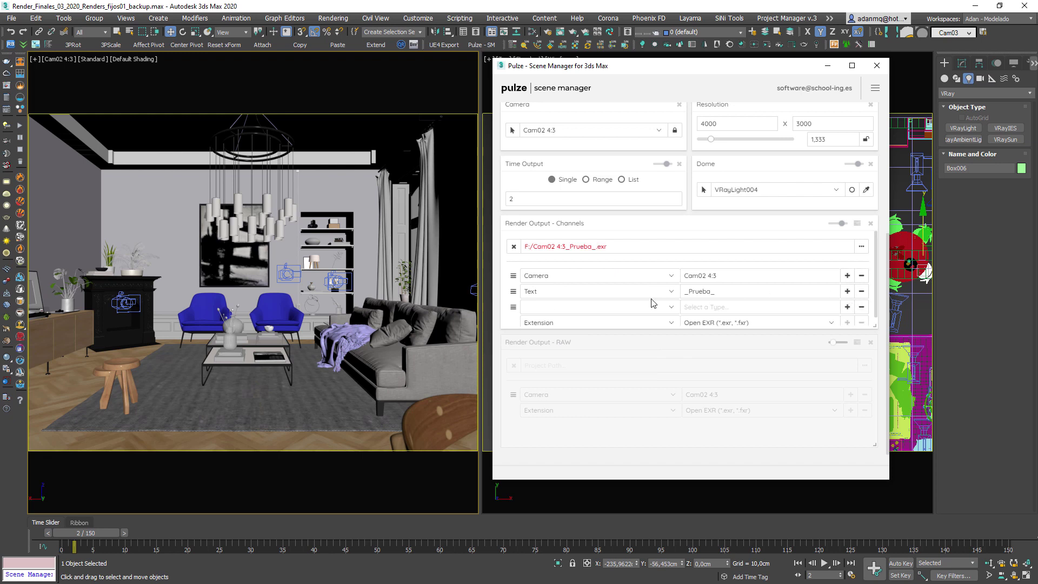
left_click(627, 307)
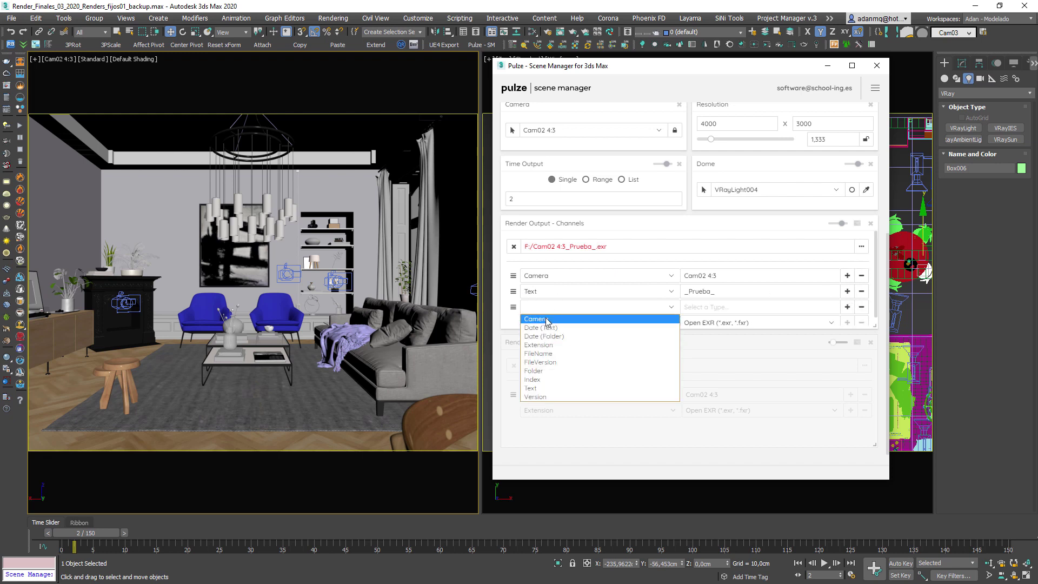
left_click(551, 398)
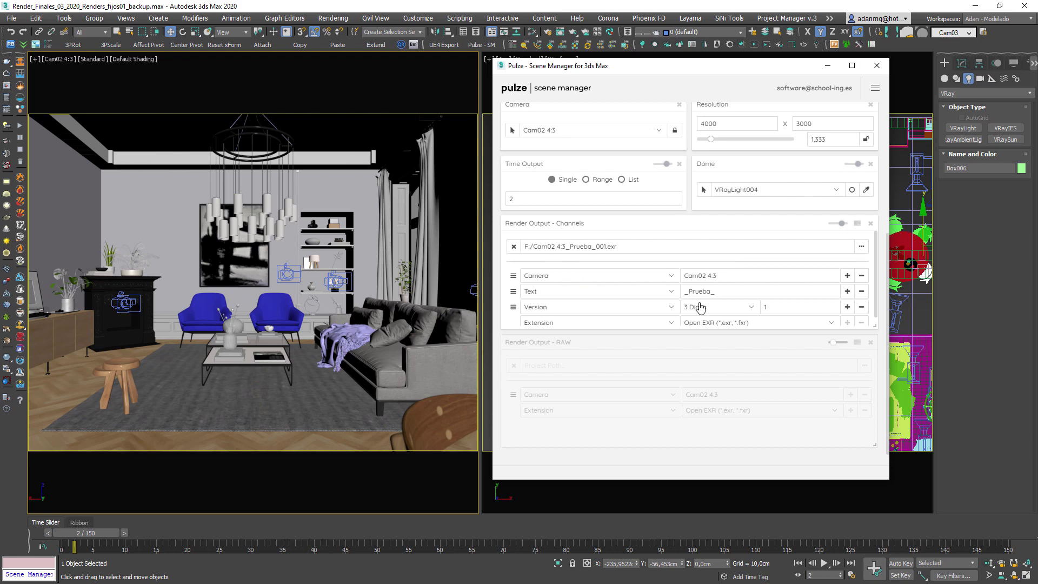
- Activate setup 1 and enable its Render Output - Channels module
scroll(697, 303, "up", 5)
left_click(581, 155)
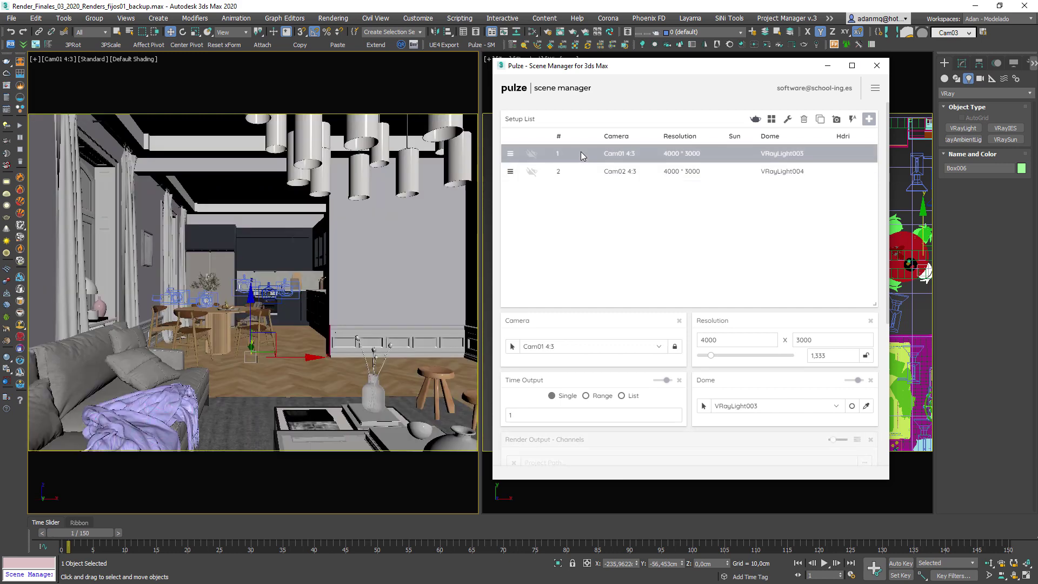
scroll(643, 287, "down", 4)
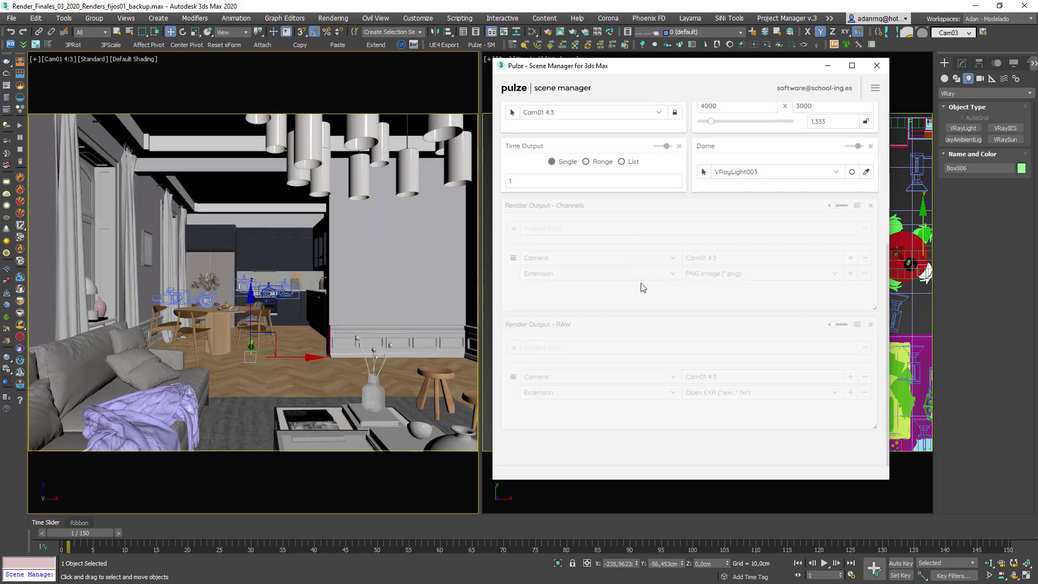
left_click(839, 206)
scroll(676, 325, "up", 4)
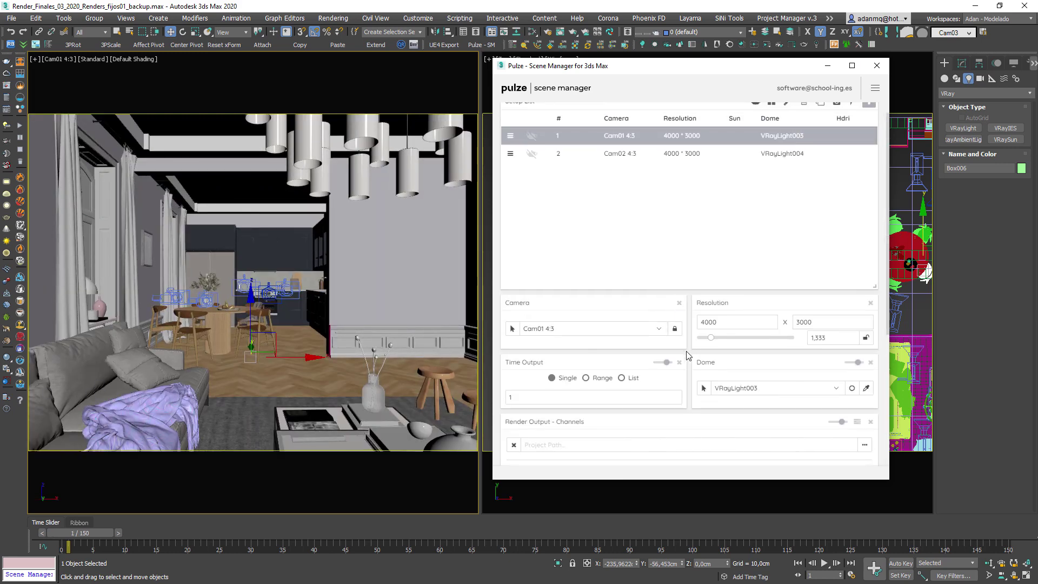
scroll(691, 324, "down", 4)
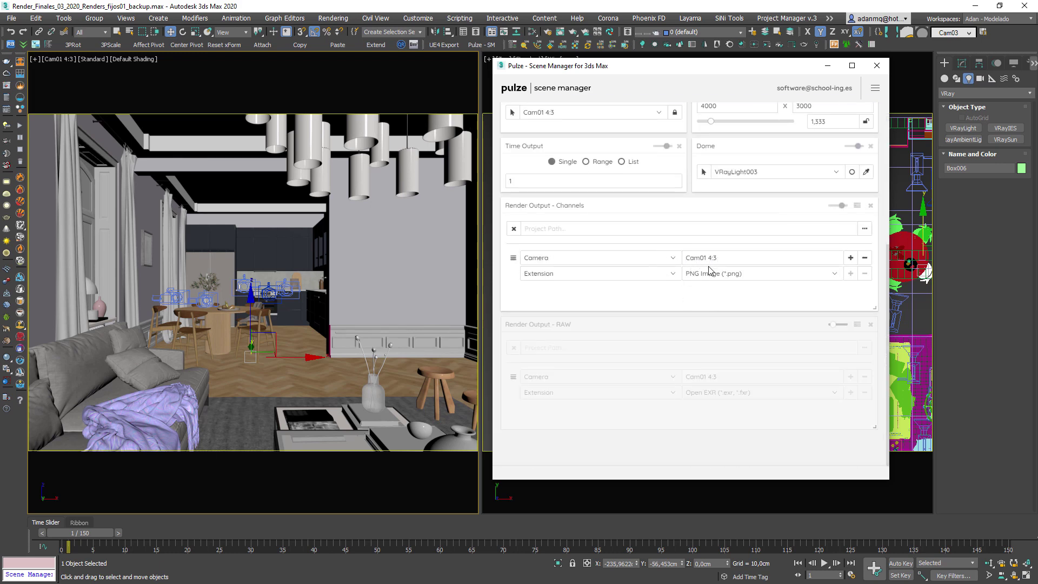
- Activate setup 2 again, remove the Version field from its channels output name, and select both setups in the list
scroll(710, 270, "up", 4)
left_click(590, 177)
scroll(648, 259, "down", 4)
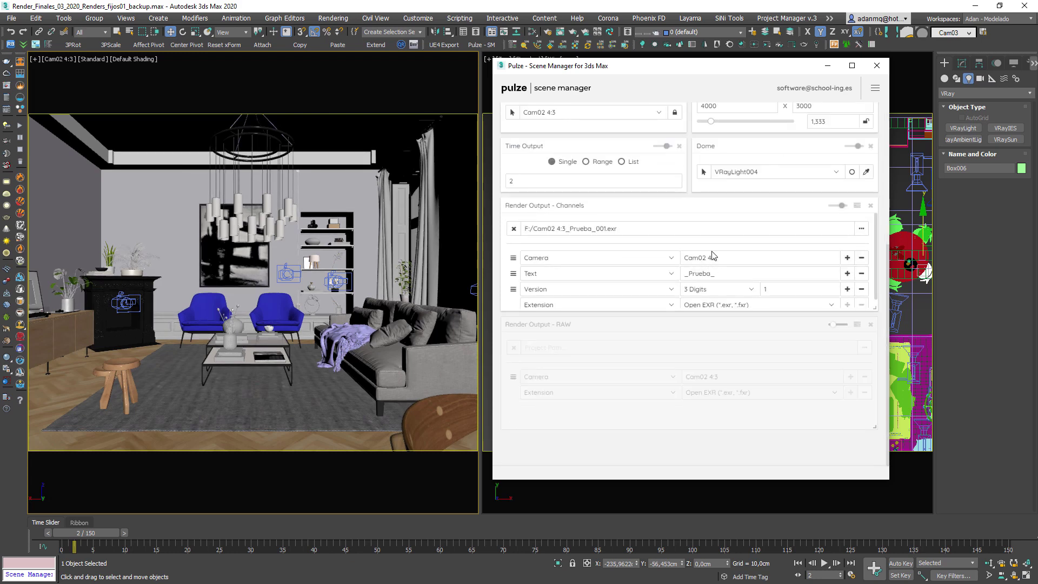
left_click(861, 289)
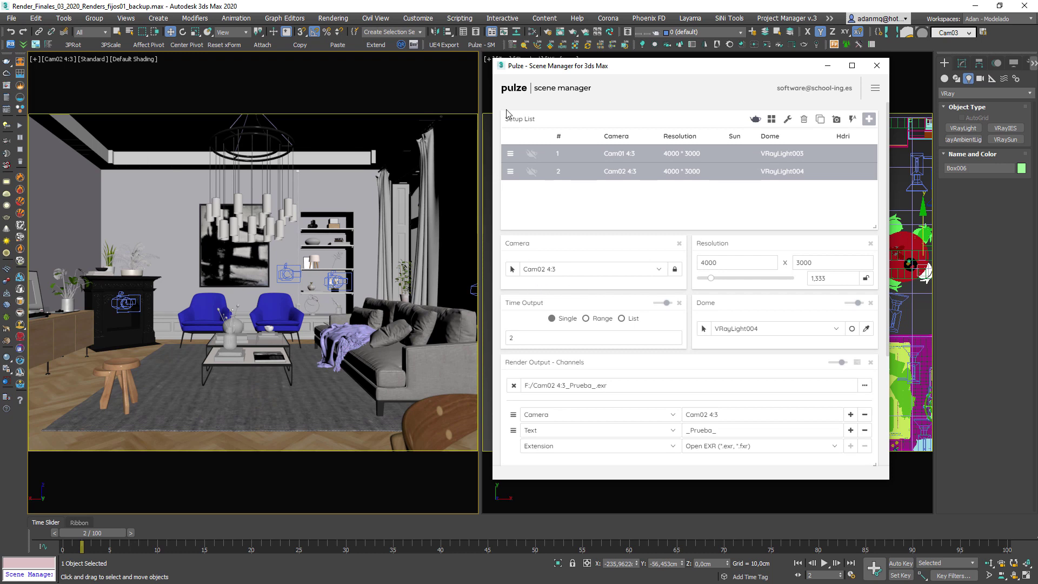
left_click_drag(576, 69, 547, 77)
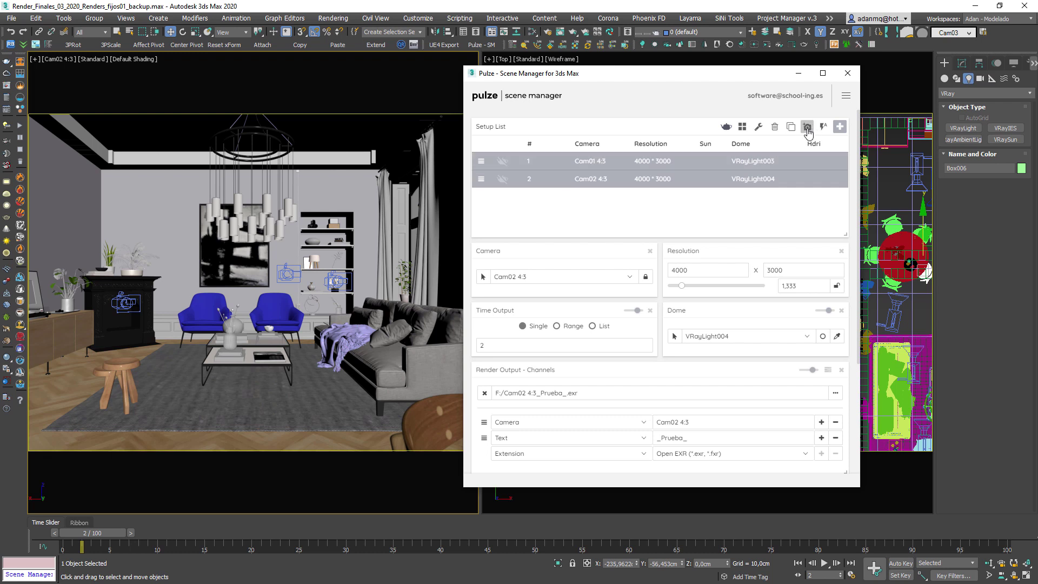
- Delete both selected setups, automatically generate setups from all scene cameras, and enlarge the setup list to fit them
left_click(775, 127)
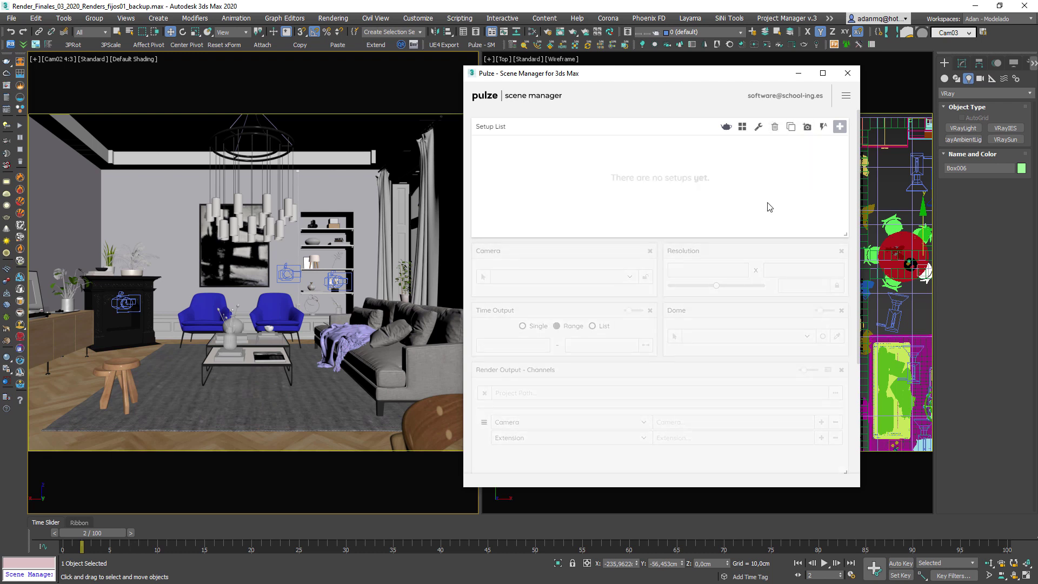
left_click(823, 130)
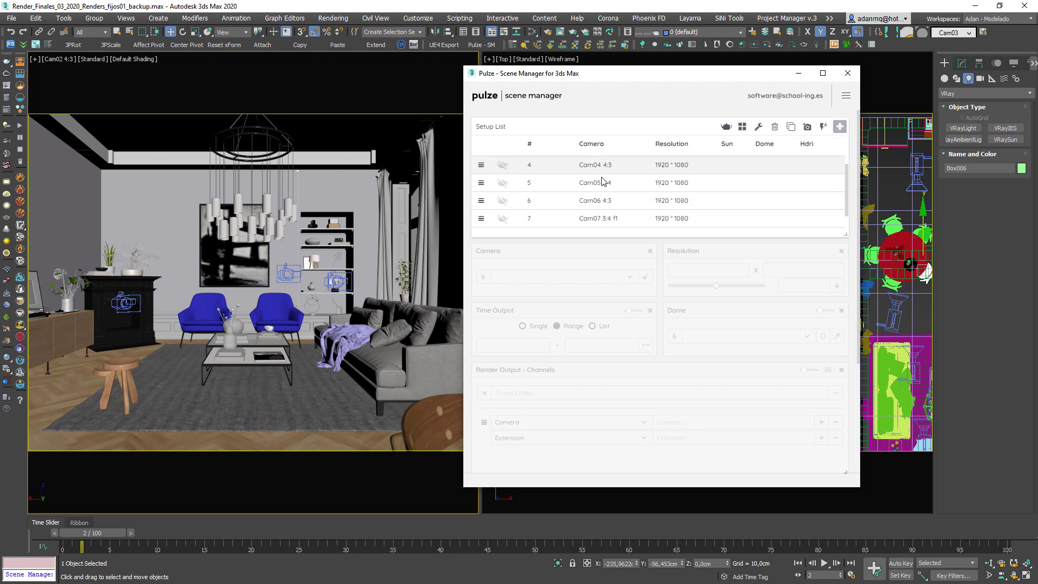
scroll(595, 184, "down", 3)
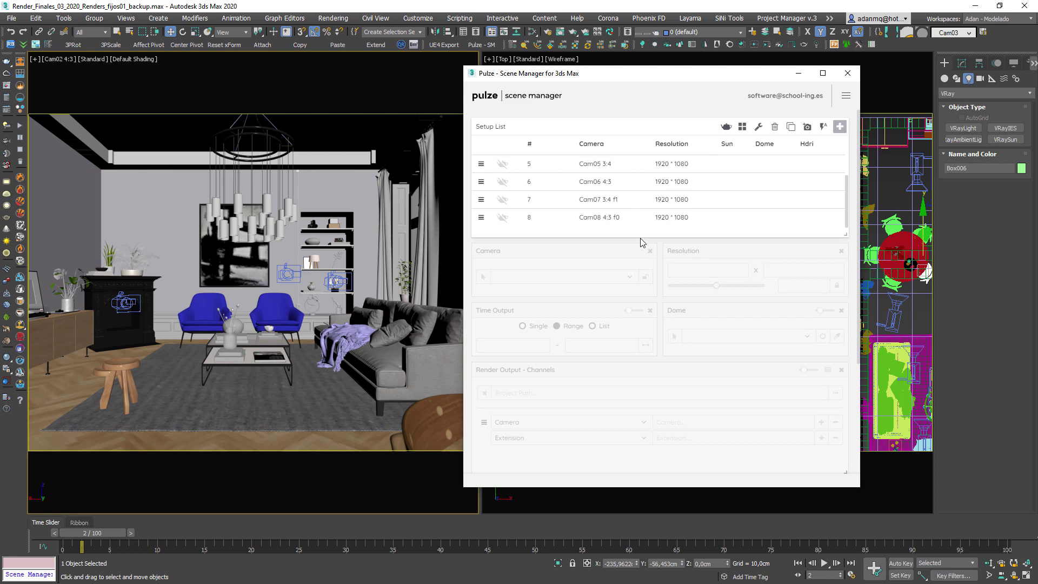
left_click_drag(844, 237, 845, 296)
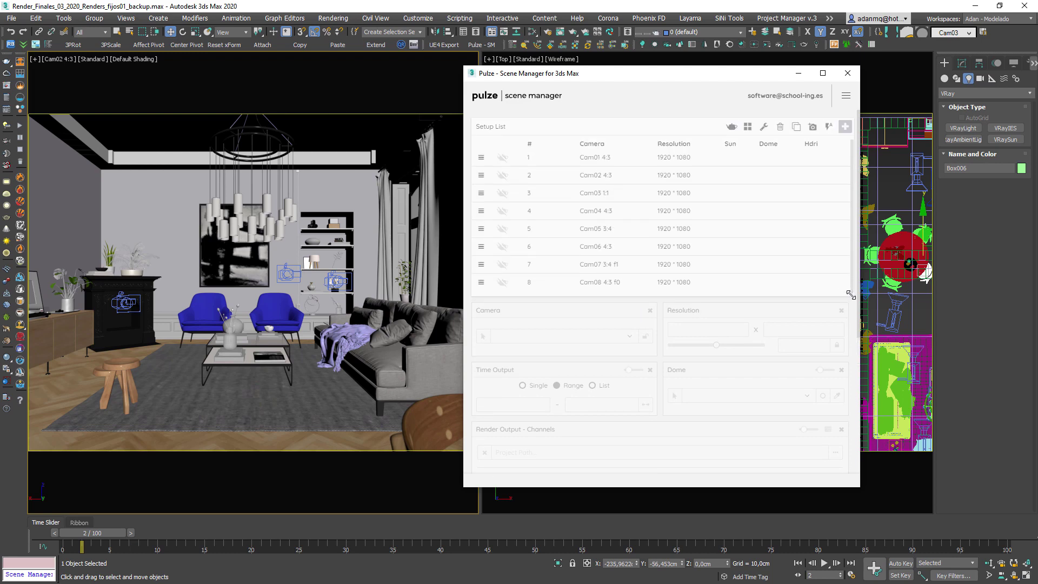
- Set the resolution of setup 1 (Cam01 4:3) to 400 x 300
left_click(569, 162)
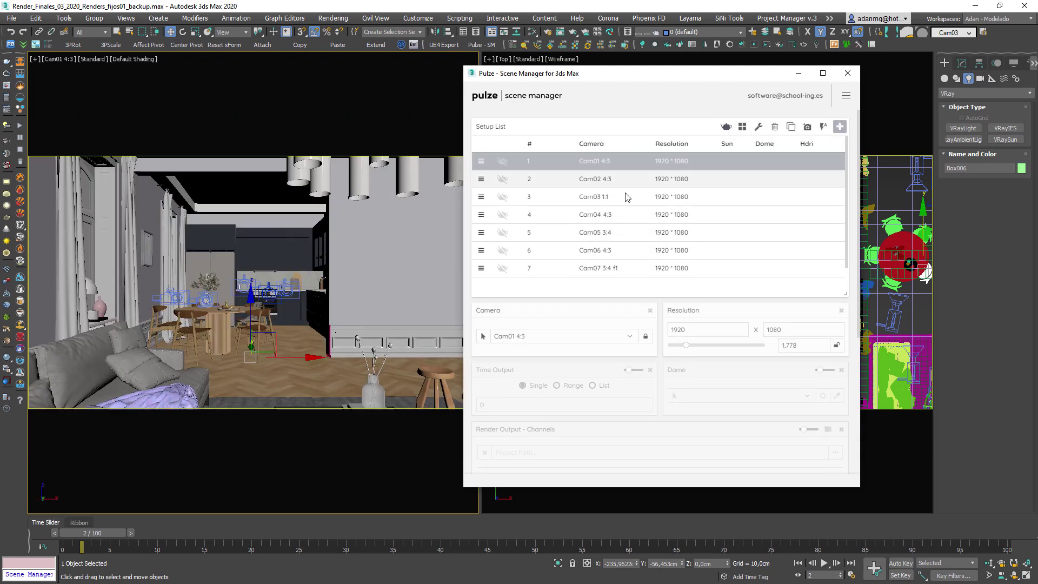
double_click(667, 331)
type("4")
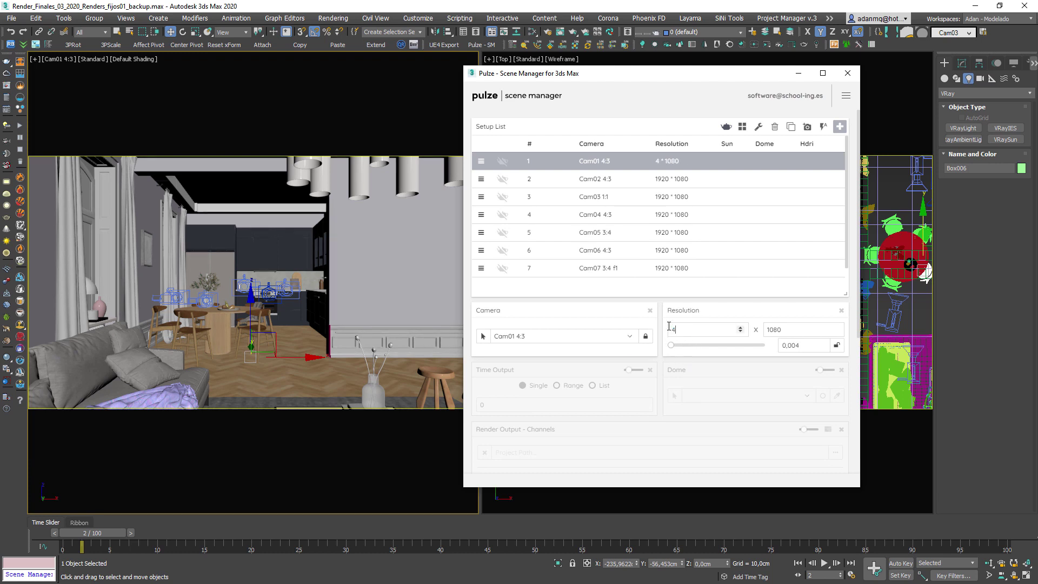
type("00")
key("Tab")
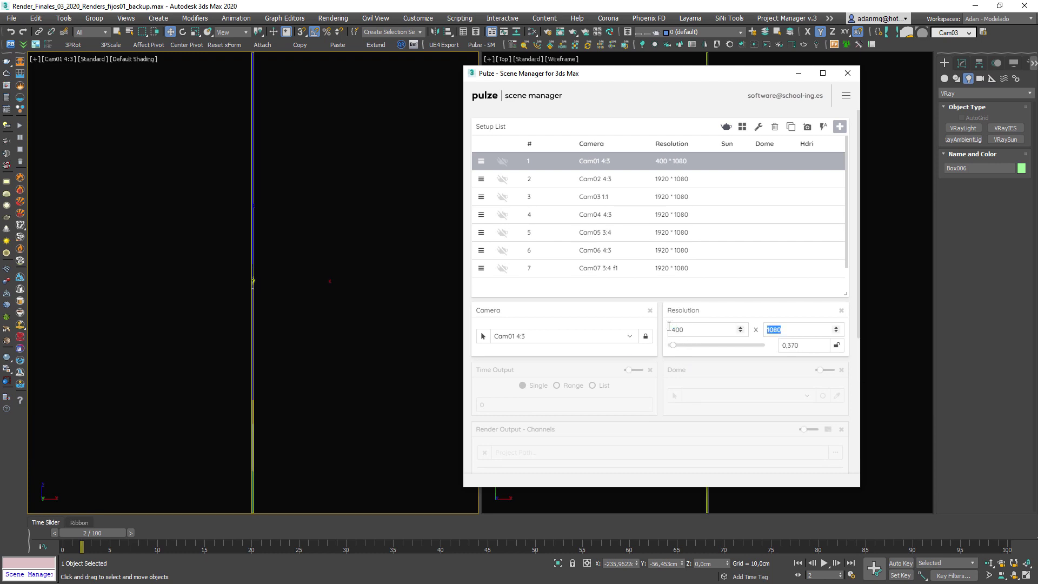
type("300")
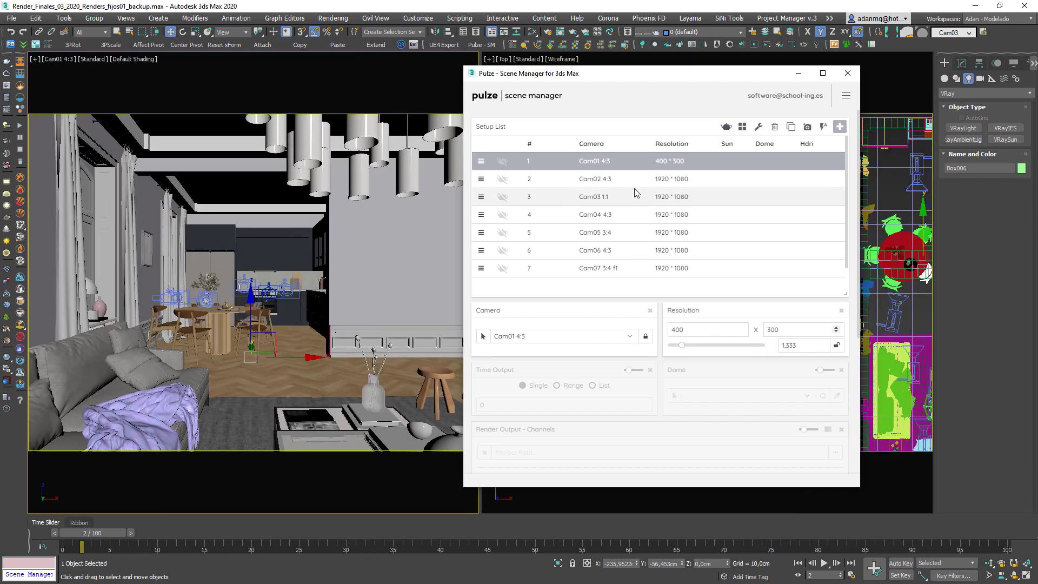
- Set the resolution of setup 2 (Cam02 4:3) to 400 x 300
left_click(638, 180)
double_click(668, 328)
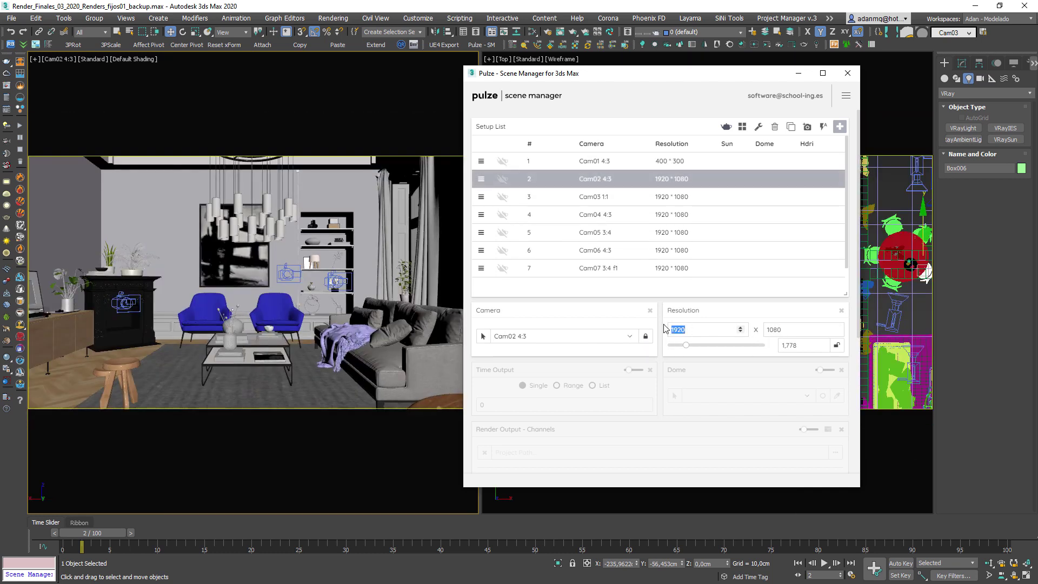
type("400")
key("Tab")
type("300")
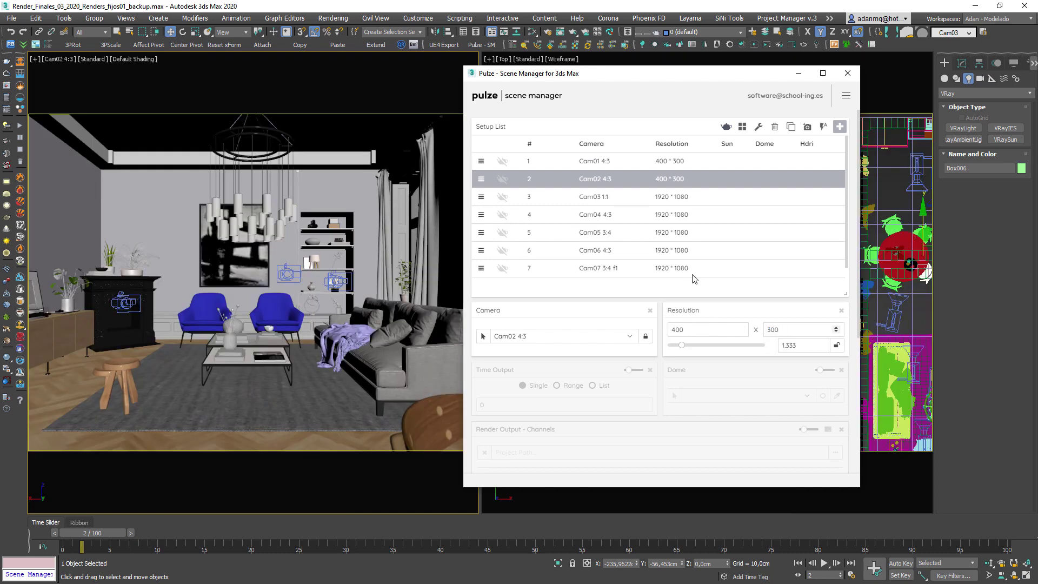
- Set the resolution of setup 3 (Cam03 1:1) to 400 x 400
left_click(620, 196)
left_click(719, 330)
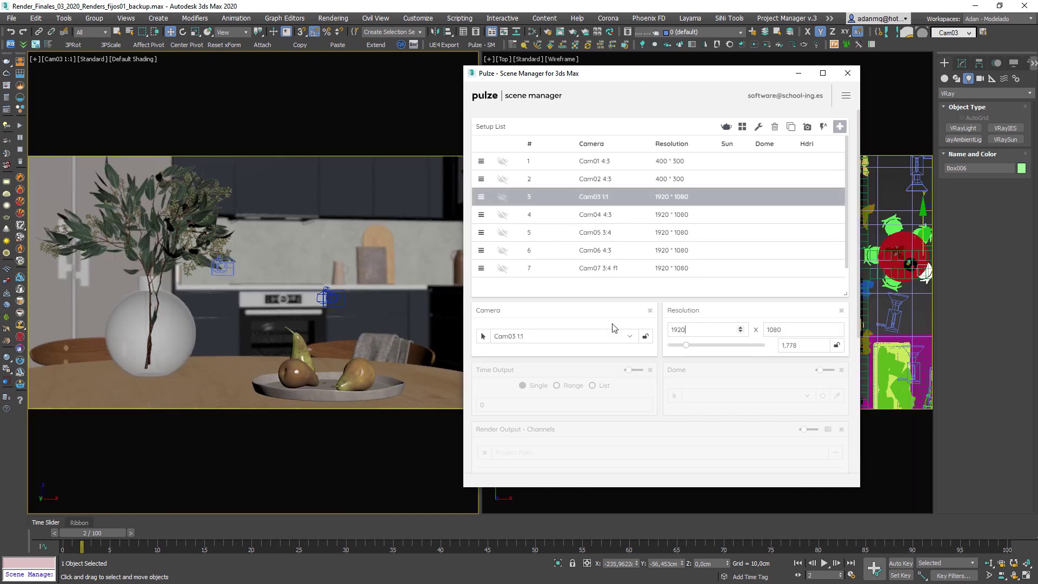
double_click(675, 329)
type("400")
key("Tab")
type("400")
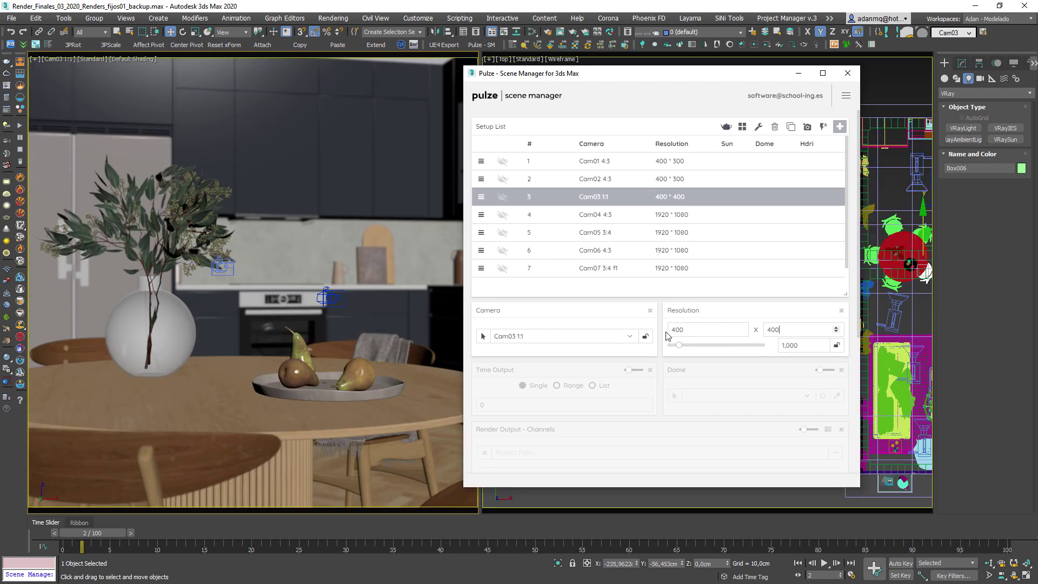
- Set the resolution of setup 4 (Cam04 4:3) to 400 x 300
left_click(622, 215)
double_click(674, 329)
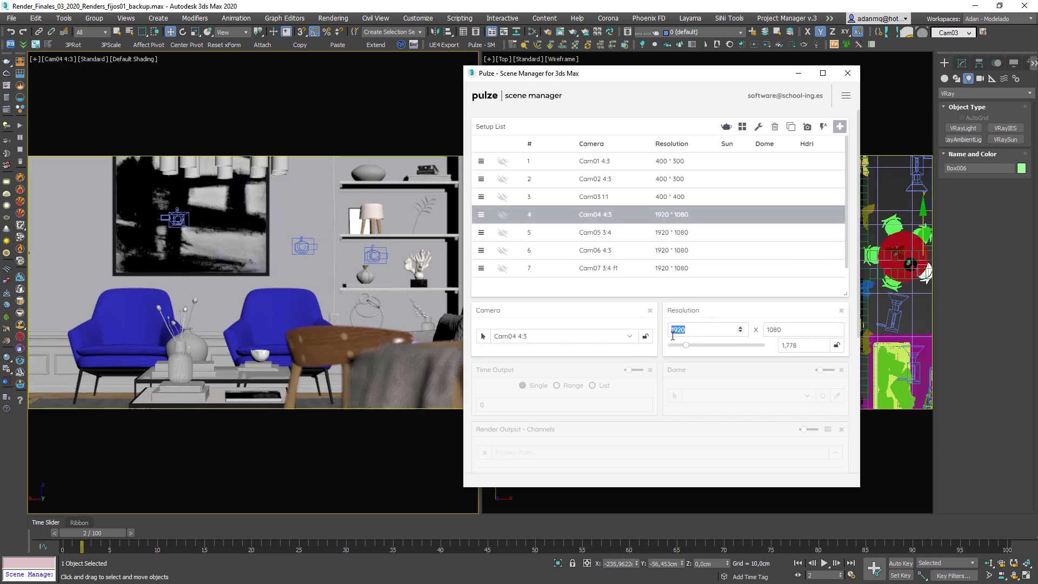
type("400")
key("Tab")
type("300")
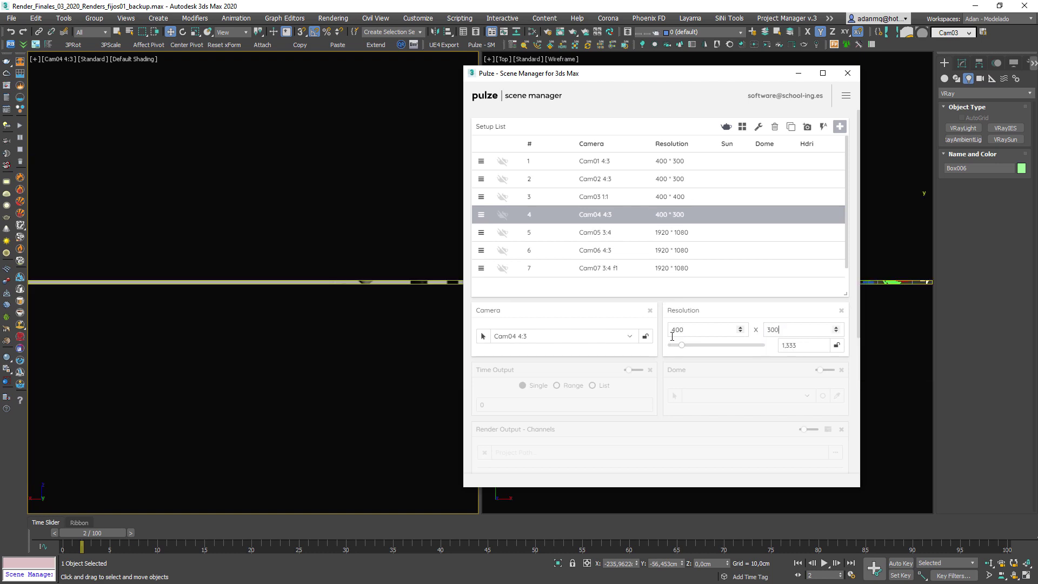
- Set the resolution of setup 5 (Cam05 3:4) to 300 x 400
left_click(646, 233)
double_click(679, 330)
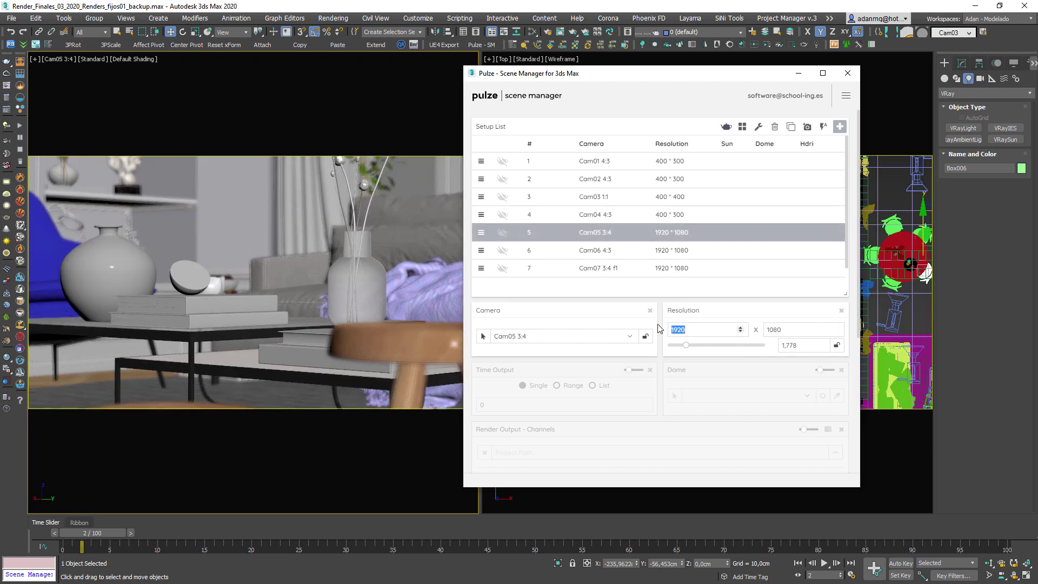
double_click(668, 327)
type("300")
key("Tab")
type("400")
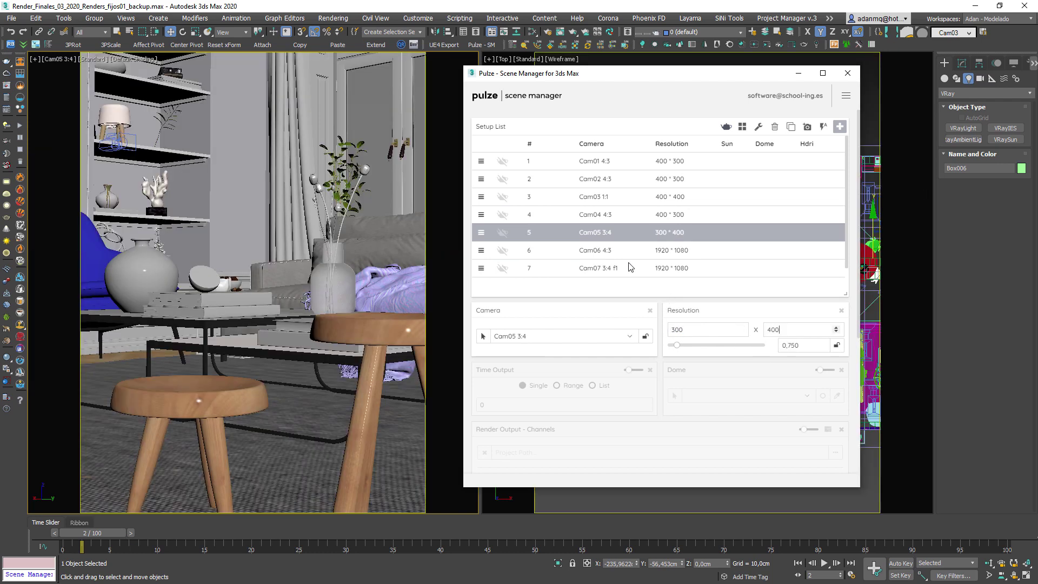
- Set the resolution of setup 6 (Cam06 4:3) to 400 x 300
left_click(630, 253)
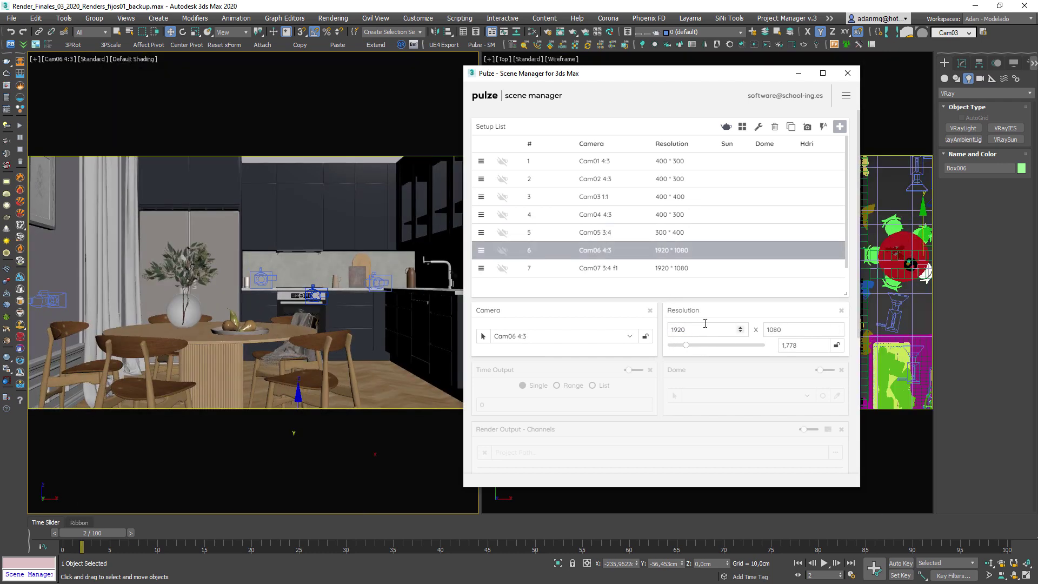
double_click(669, 327)
type("400")
key("Tab")
type("300")
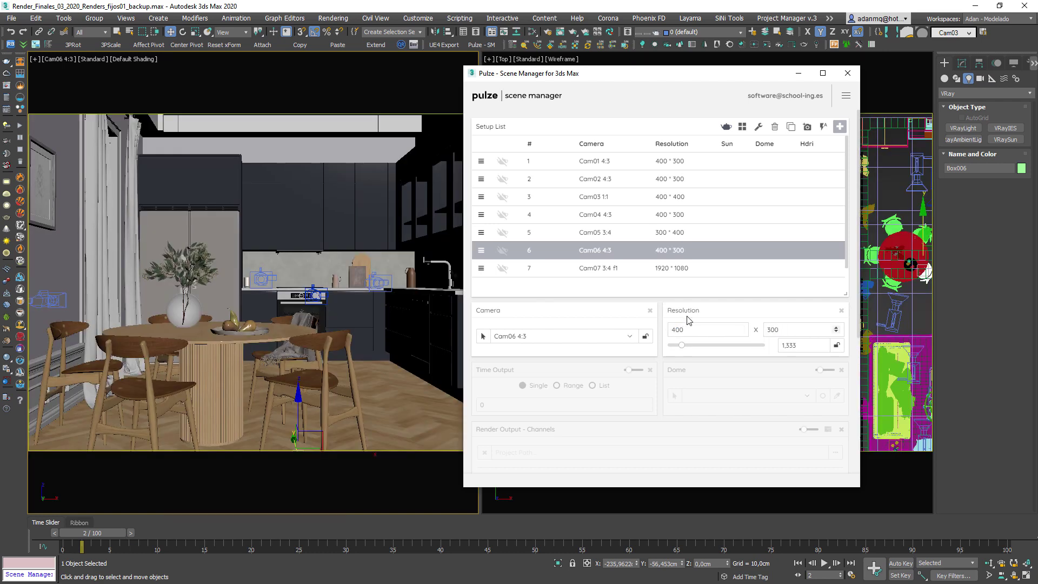
- Set the resolution of setup 7 (Cam07 3:4 f1) to 300 x 400
left_click(678, 268)
scroll(710, 323, "down", 1)
scroll(709, 323, "up", 1)
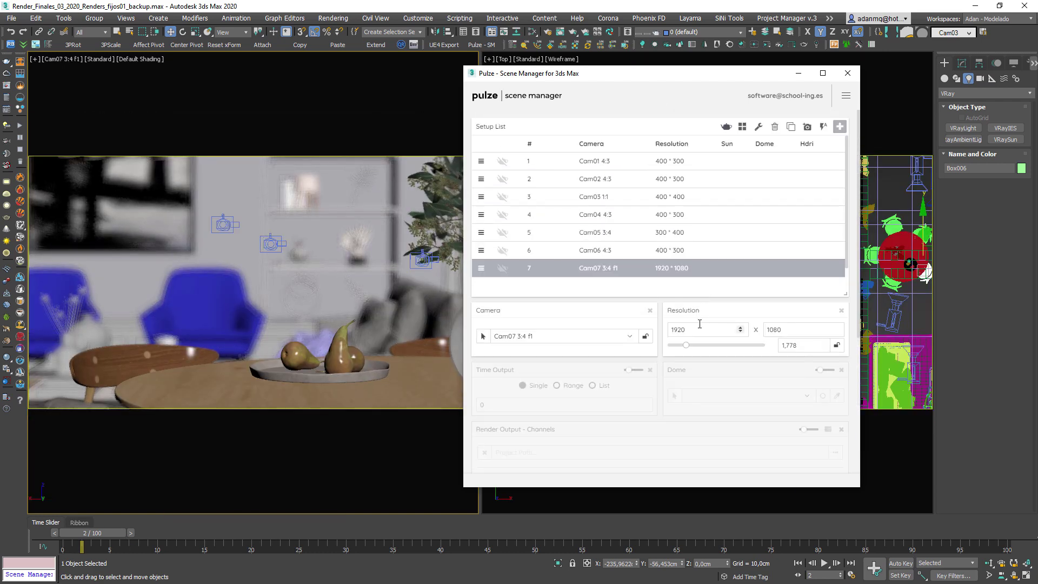
double_click(669, 330)
type("300")
key("Tab")
type("400")
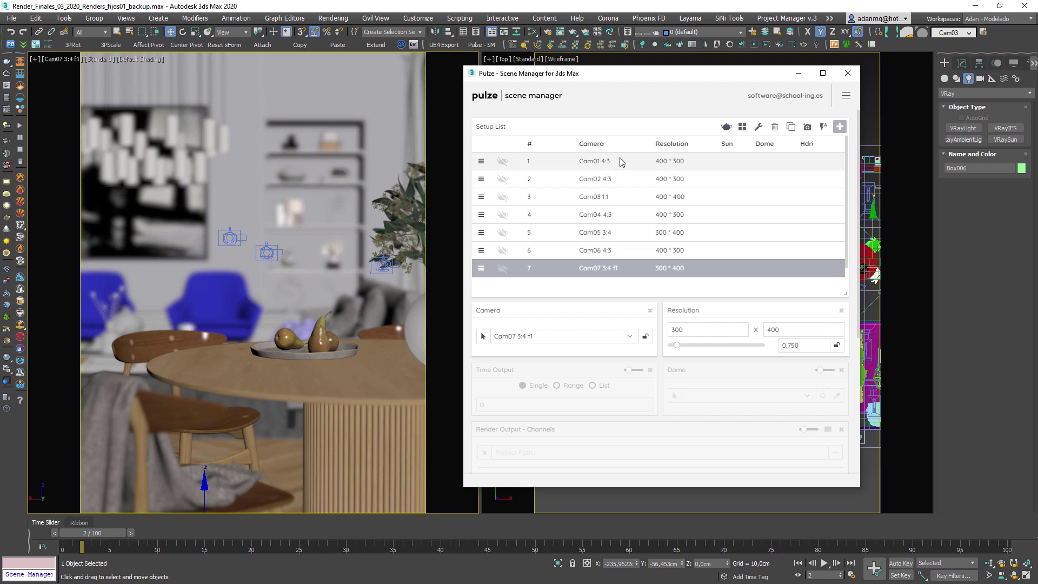
- Go through setups 2 to 7 to check their camera views, and select setups 1 to 7 together
left_click(619, 179)
left_click(620, 199)
left_click(621, 216)
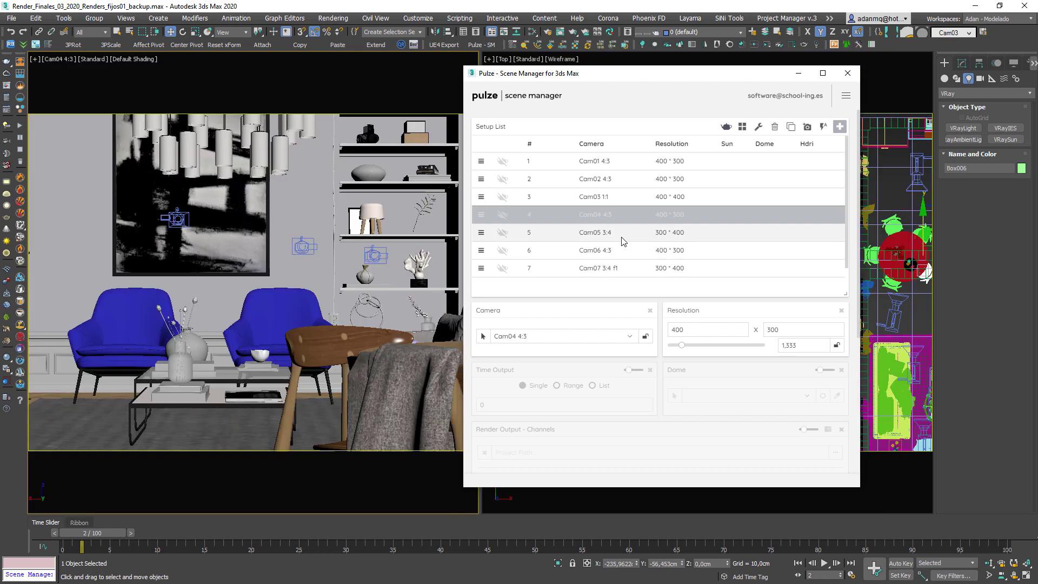
left_click(623, 234)
left_click(623, 252)
left_click(623, 269)
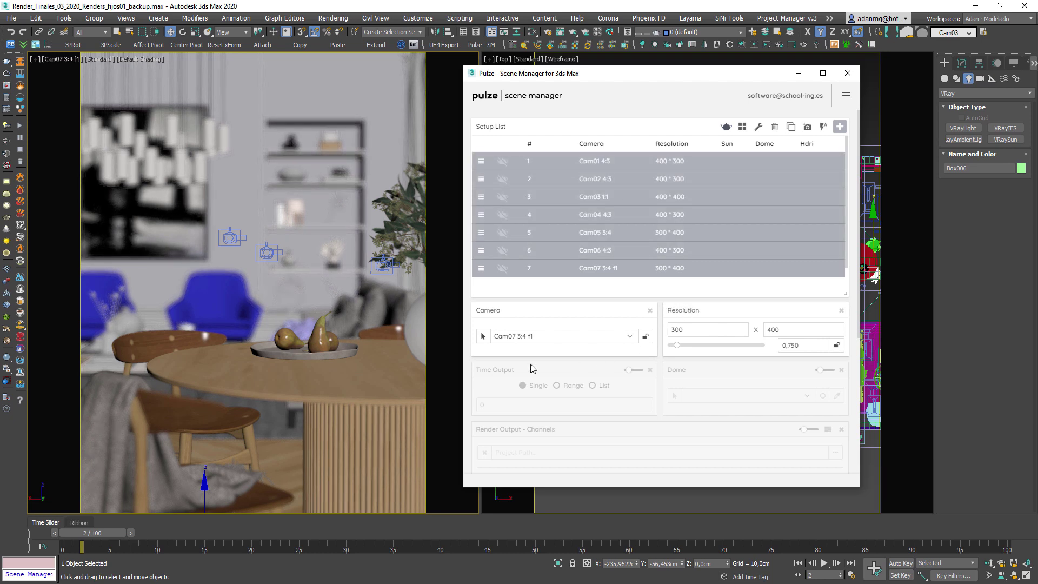
- Enable the Render Output - Channels module for the selected setups and set its project folder to F:/TEMP
left_click(808, 429)
scroll(664, 389, "down", 4)
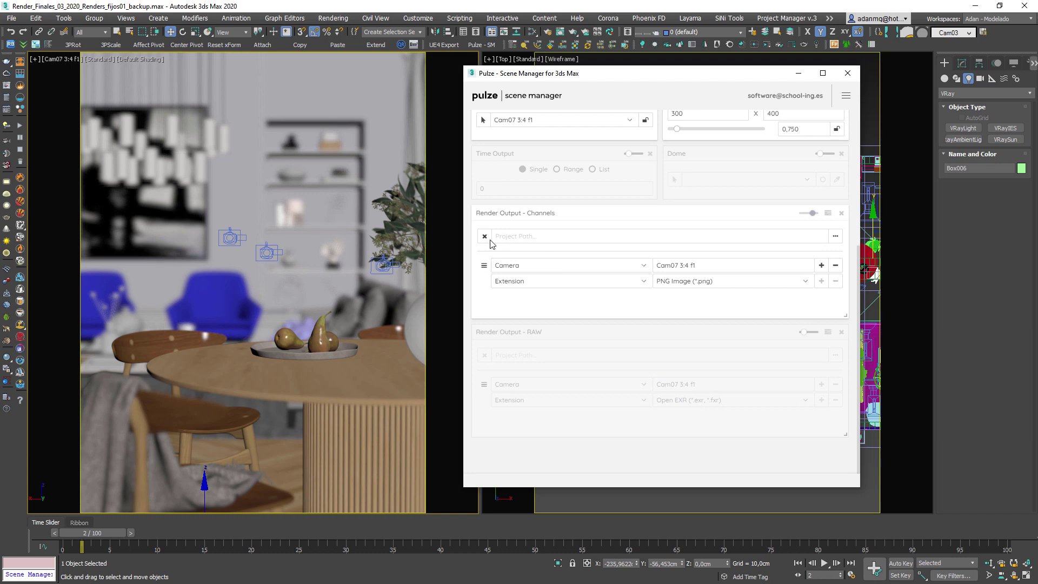
left_click(837, 237)
- Set the extension of the channels render output to JPEG File (*.jpg)
left_click(686, 282)
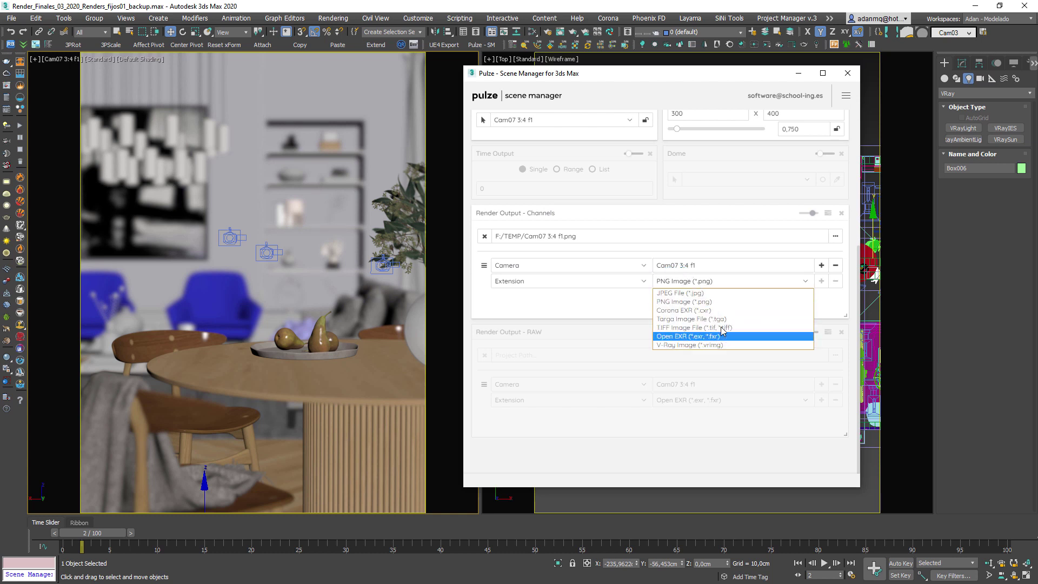
left_click(718, 293)
left_click(721, 283)
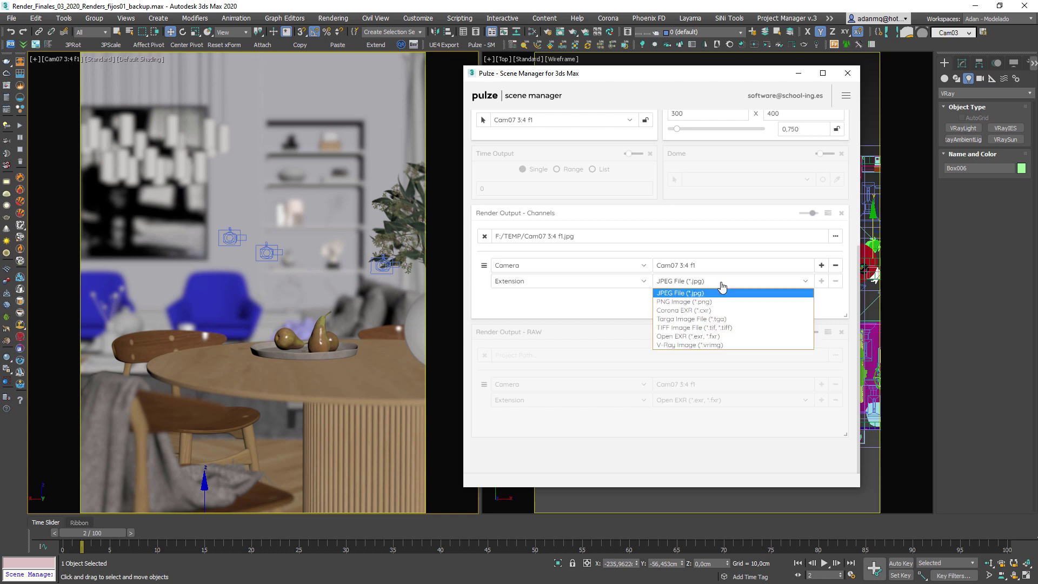
left_click(723, 285)
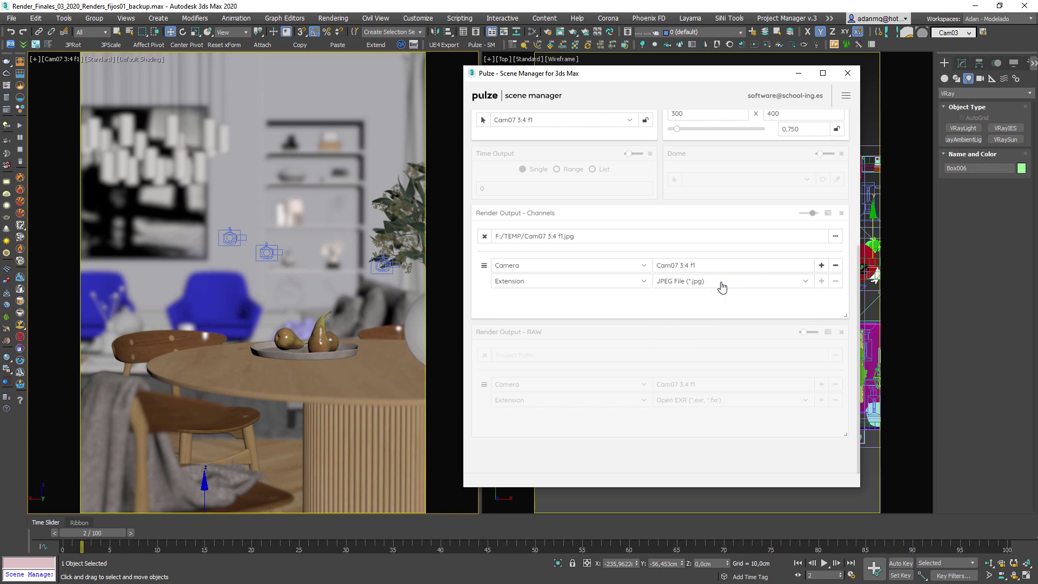
scroll(711, 290, "up", 4)
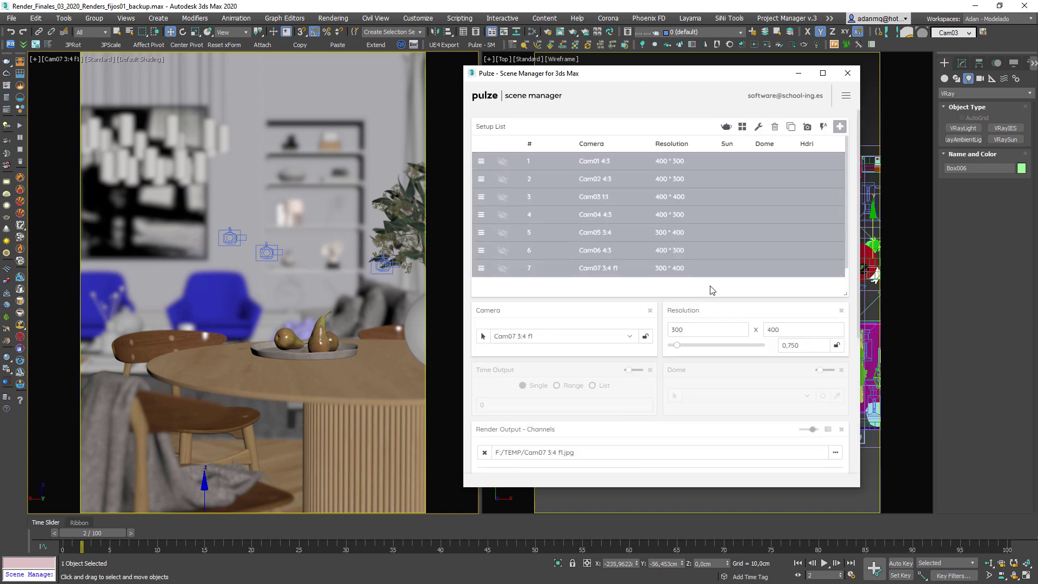
- Mark setups 1, 3 and 5 in the list for rendering
left_click(544, 167)
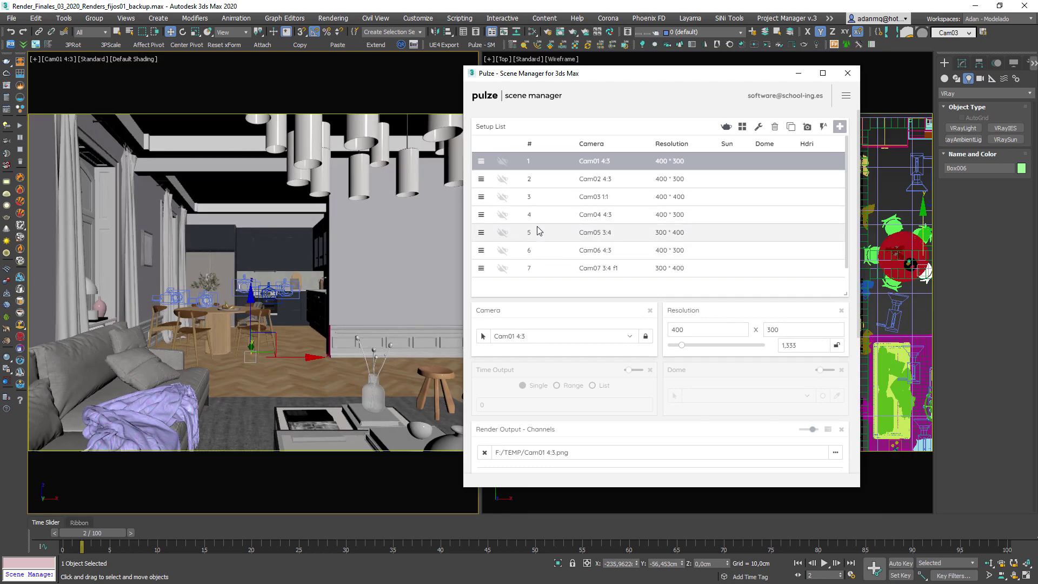
left_click(505, 165)
left_click(502, 200)
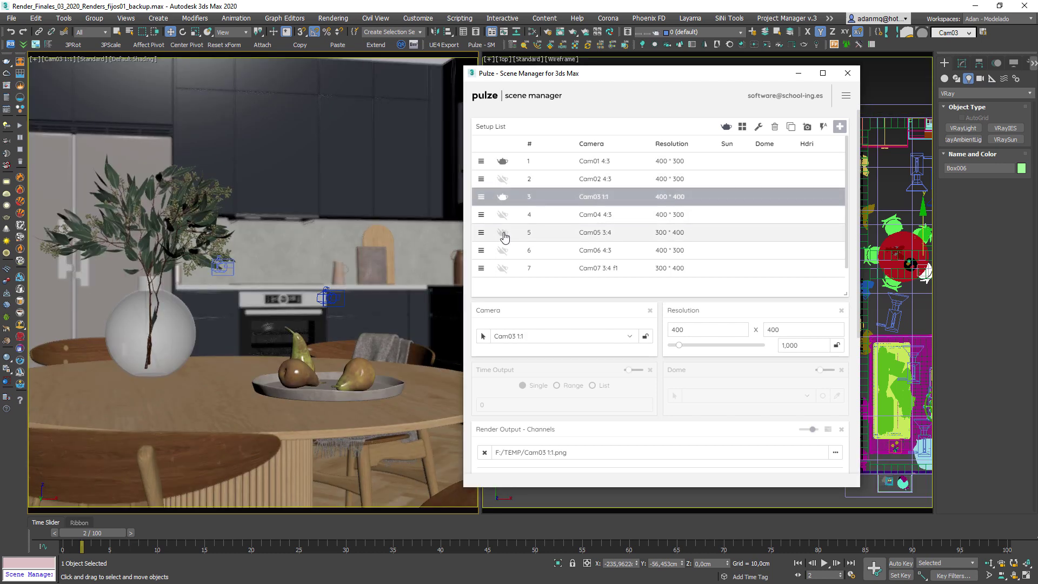
left_click(502, 233)
- Activate setup 1 again and start rendering the marked setups
left_click(541, 201)
left_click(551, 165)
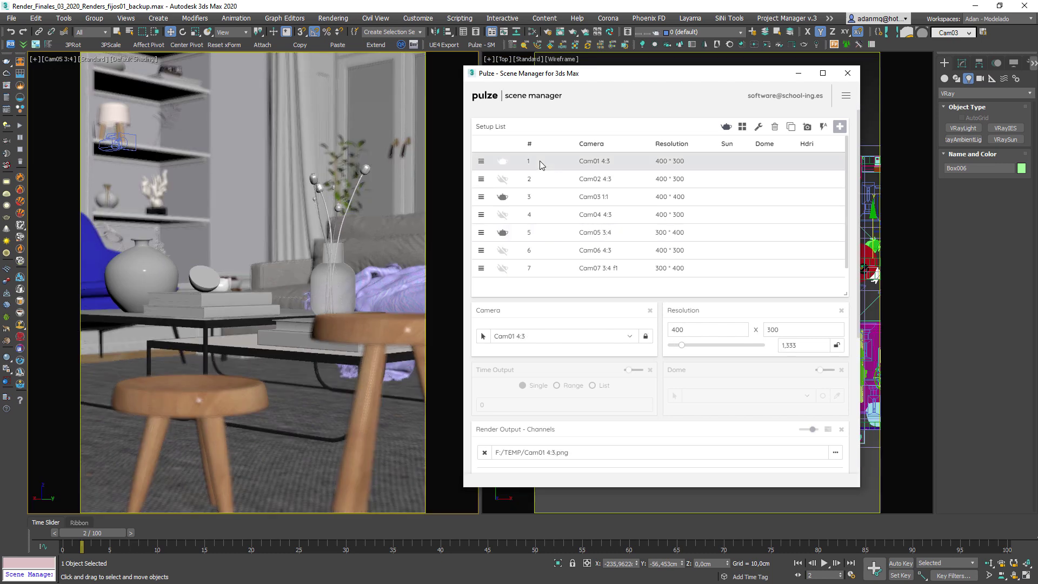
left_click(541, 165)
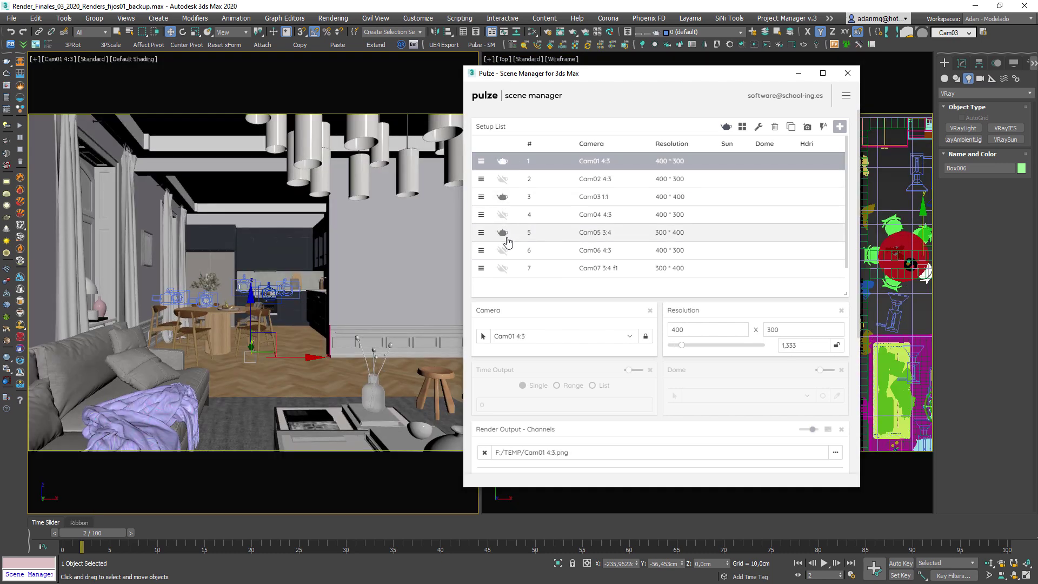
left_click(727, 129)
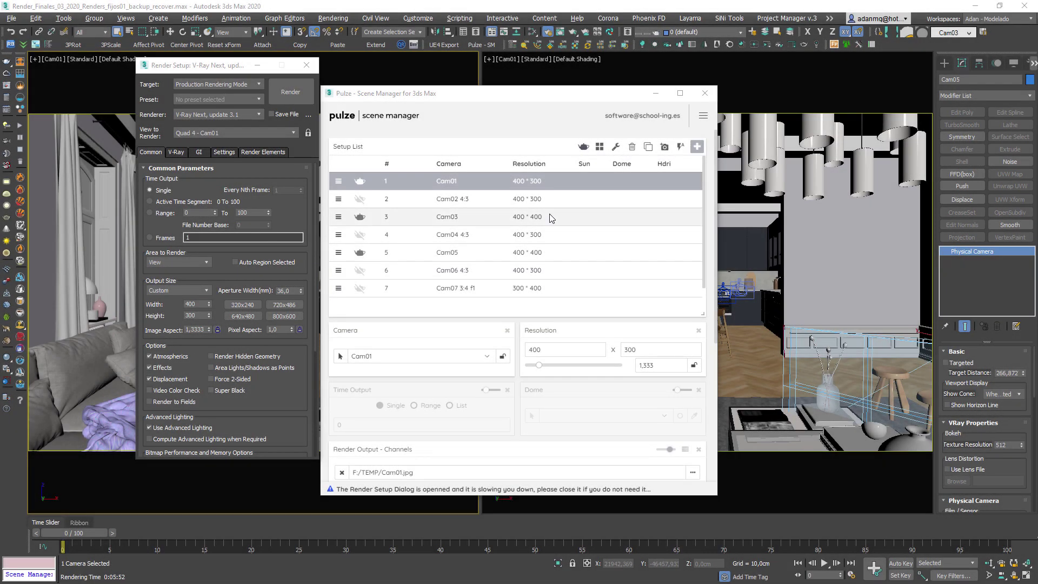
- Move the Scene Manager window aside and browse the rendered images in XnView from Cam05.RGB_color back to Cam01.origRGB
left_click_drag(449, 98, 516, 84)
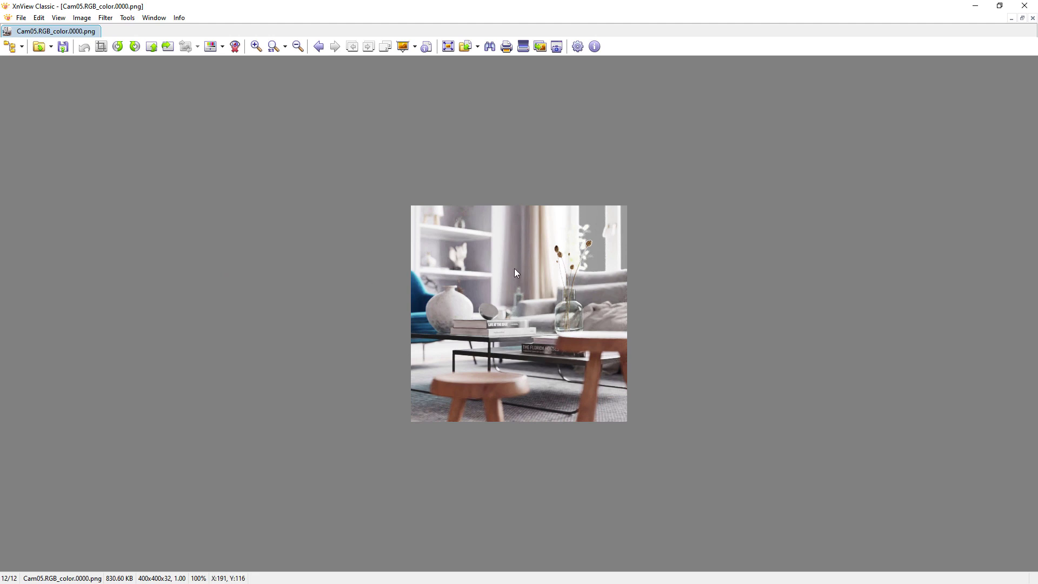
scroll(514, 268, "up", 5)
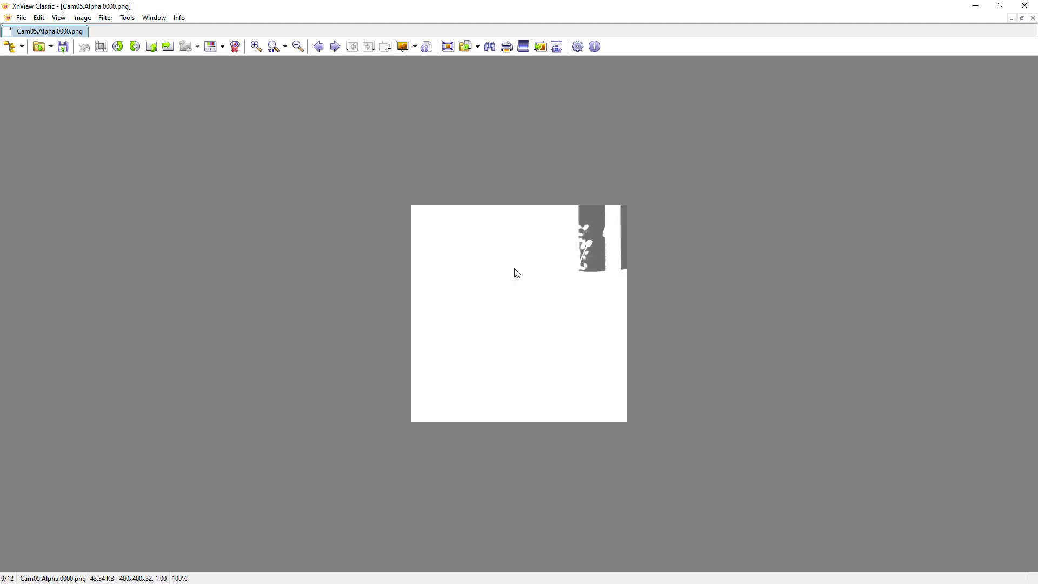
scroll(515, 271, "up", 6)
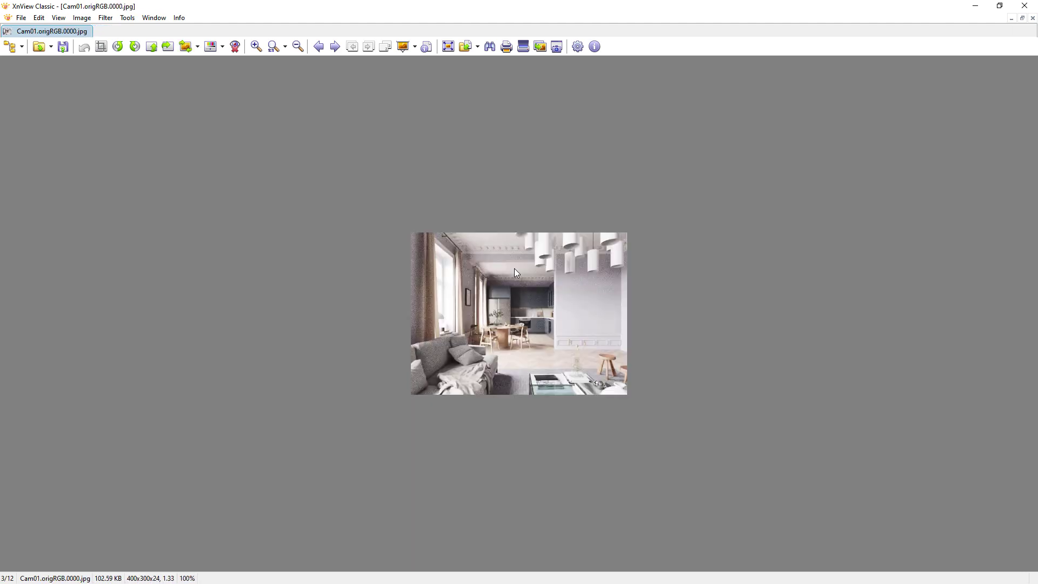
- Browse the rendered images from Cam01.origRGB forward to Cam05.origRGB and close XnView to return to 3ds Max
scroll(515, 271, "down", 4)
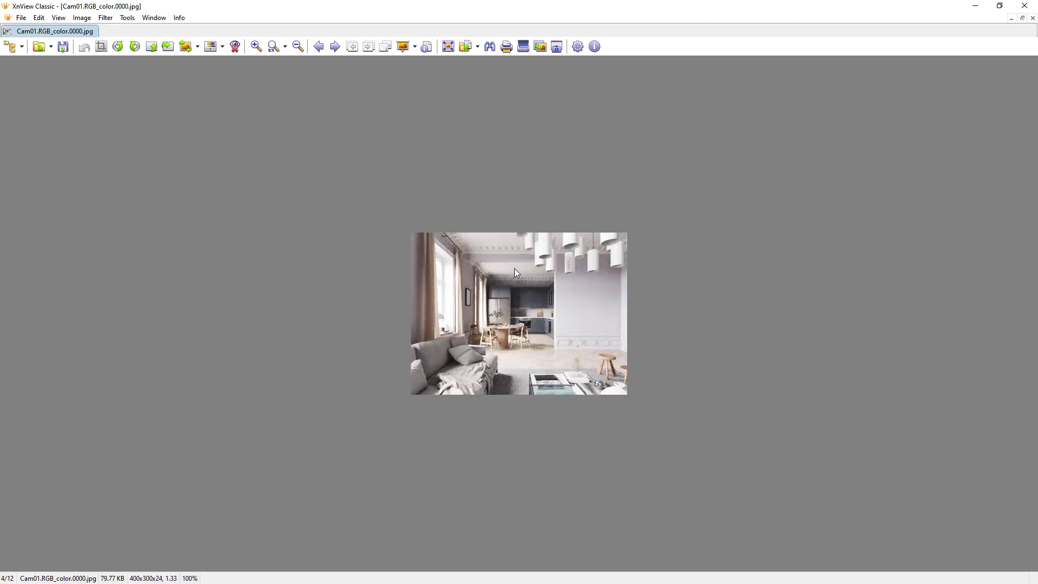
scroll(514, 268, "down", 4)
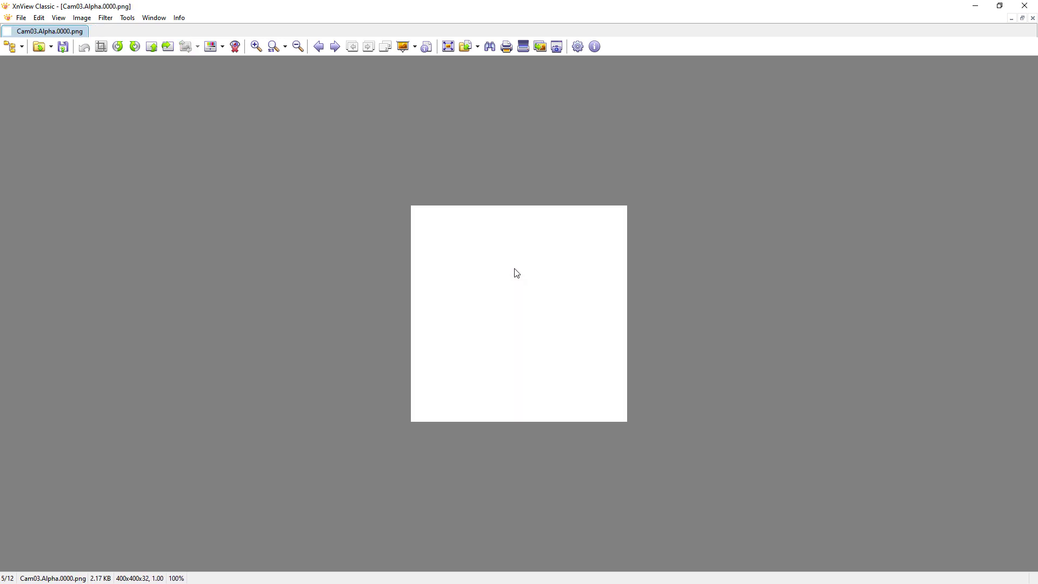
scroll(514, 269, "down", 1)
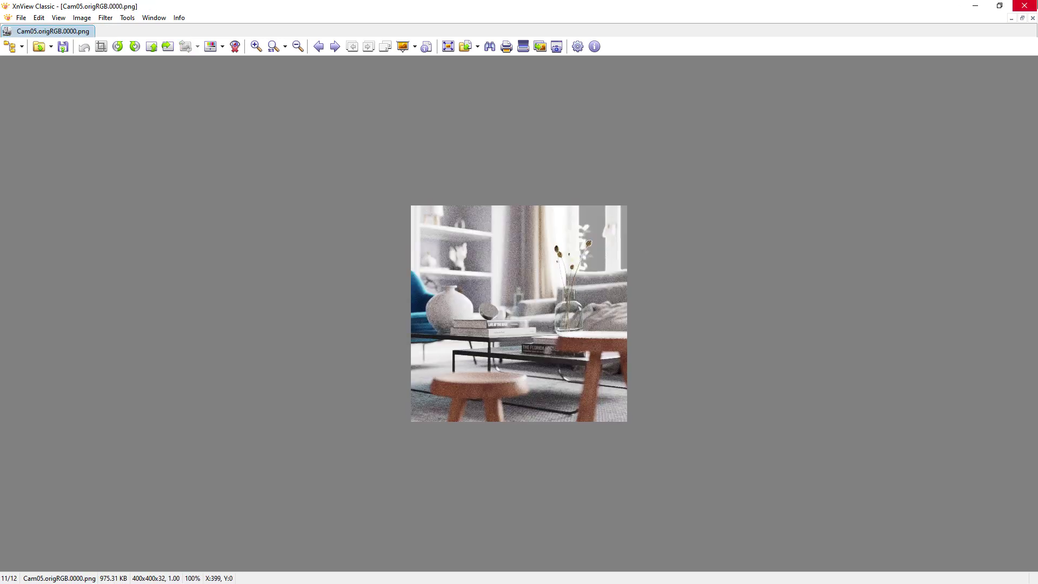
left_click(1024, 5)
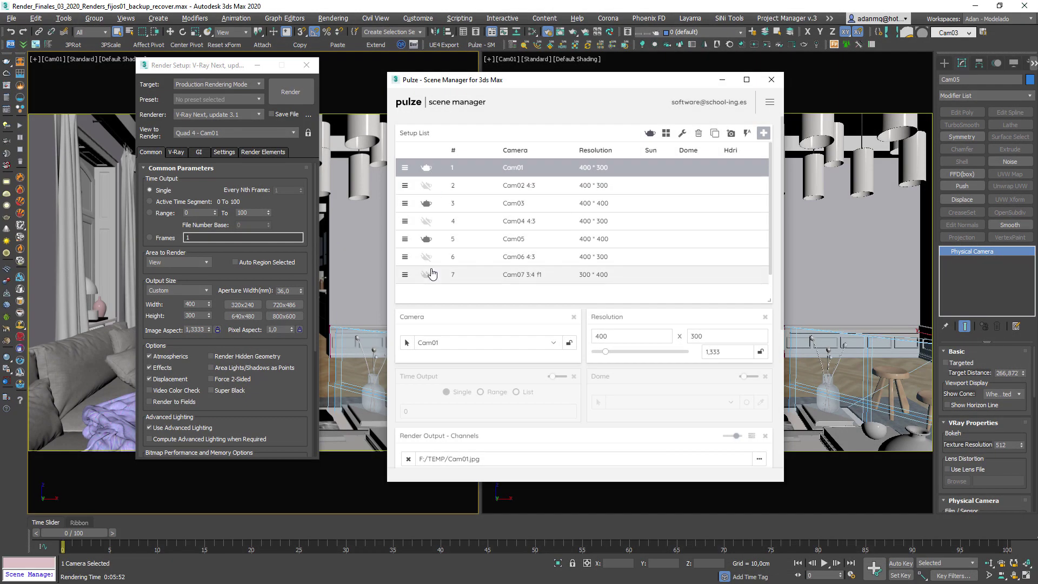
- Activate setup 2, return to setup 1 and enable its RAW render output
left_click(523, 185)
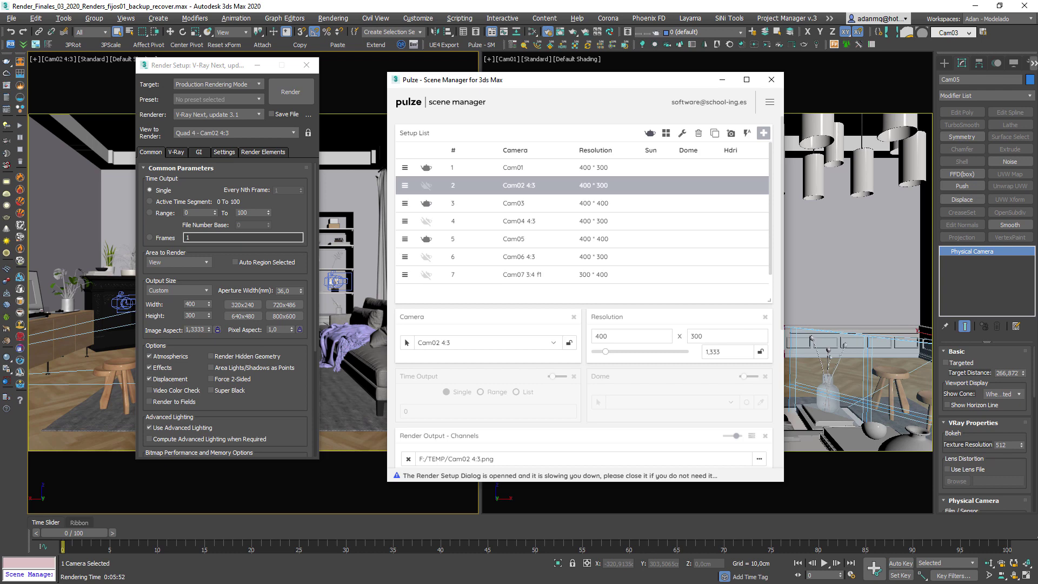
left_click(501, 170)
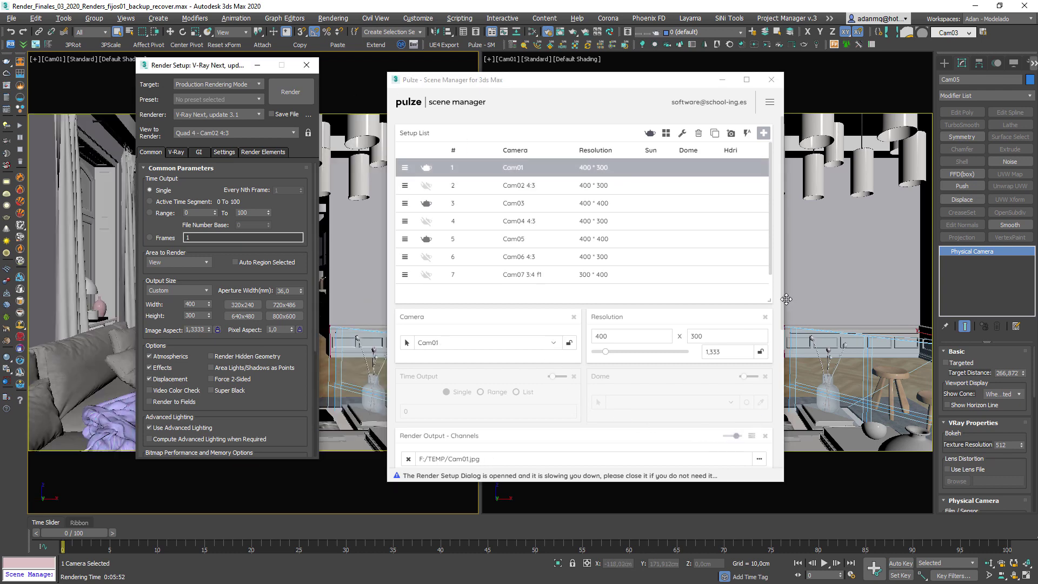
scroll(756, 303, "down", 4)
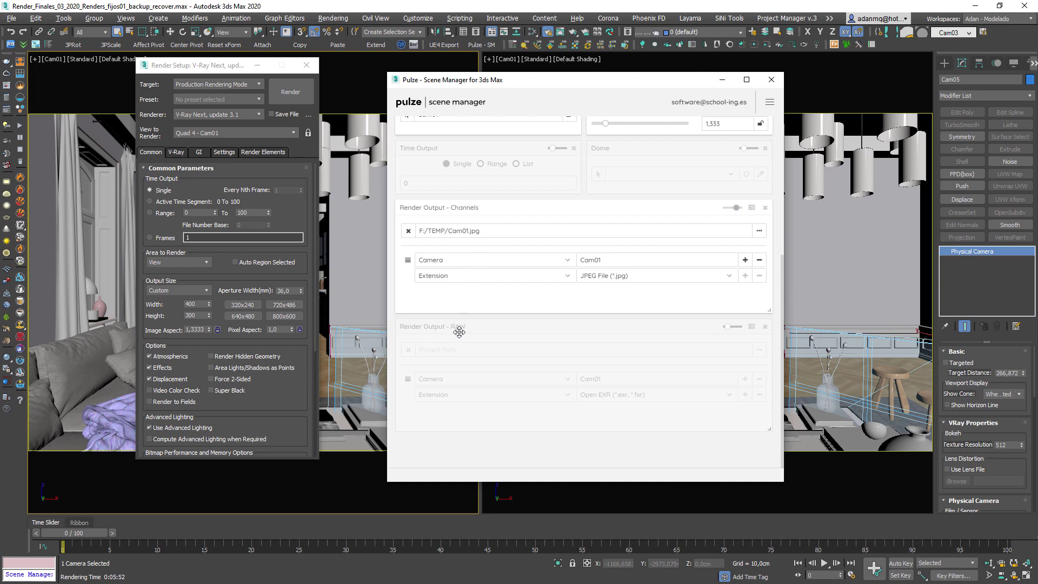
left_click(730, 327)
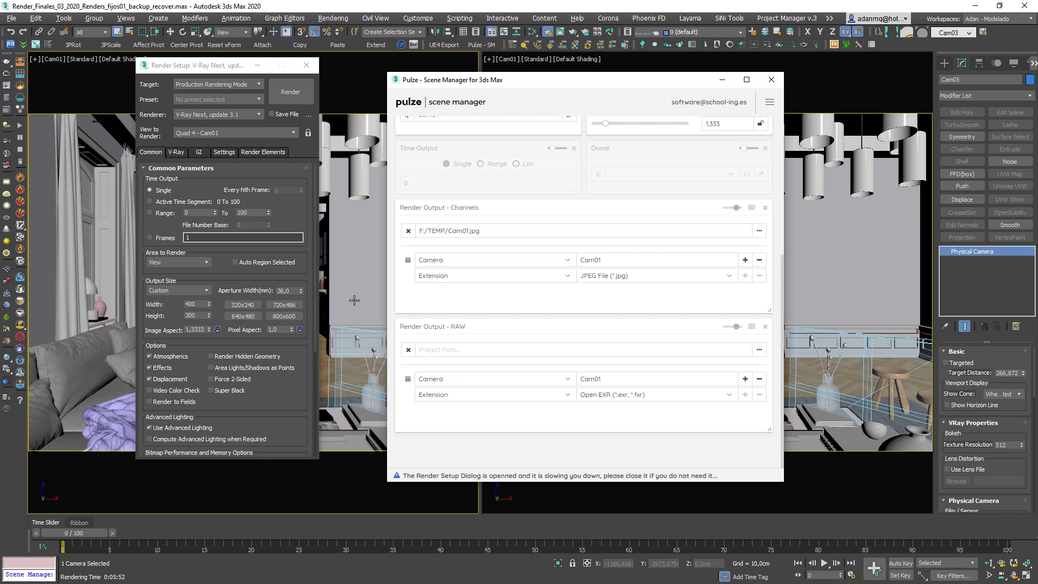
- Show V-Ray's frame buffer settings in Render Setup and enable resumable rendering
left_click(177, 152)
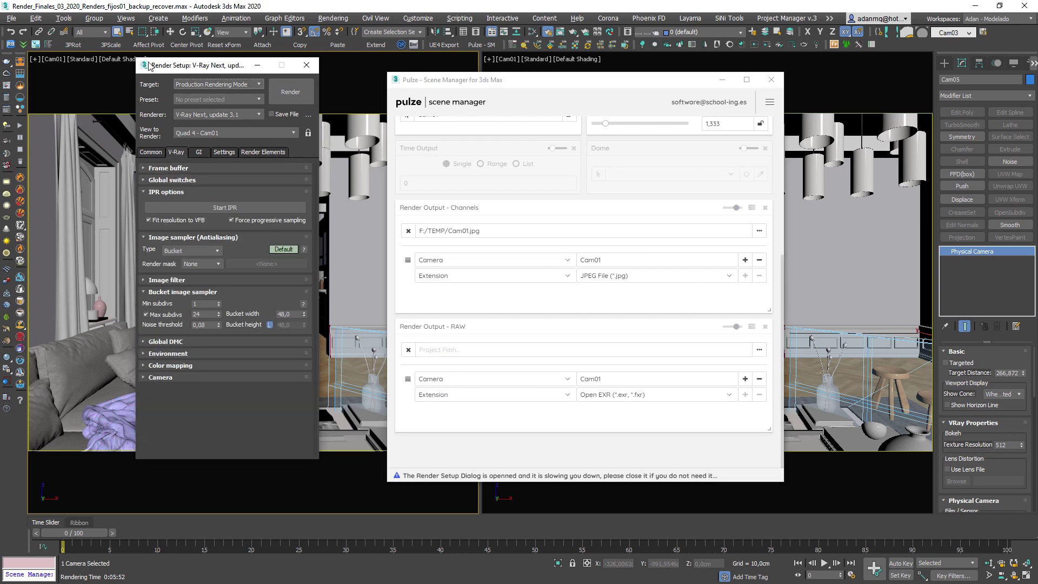
left_click(164, 171)
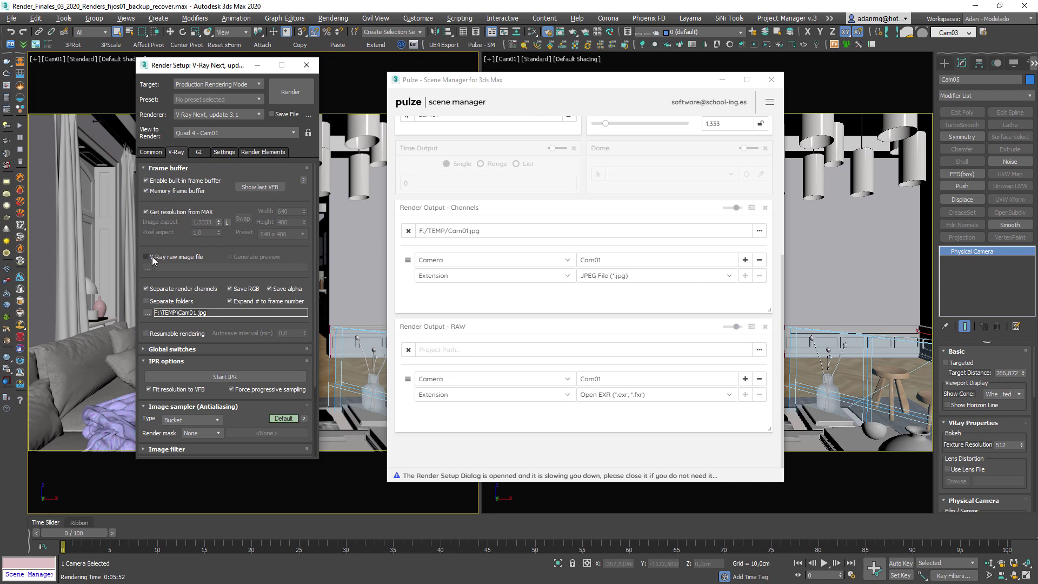
mouse_move(156, 260)
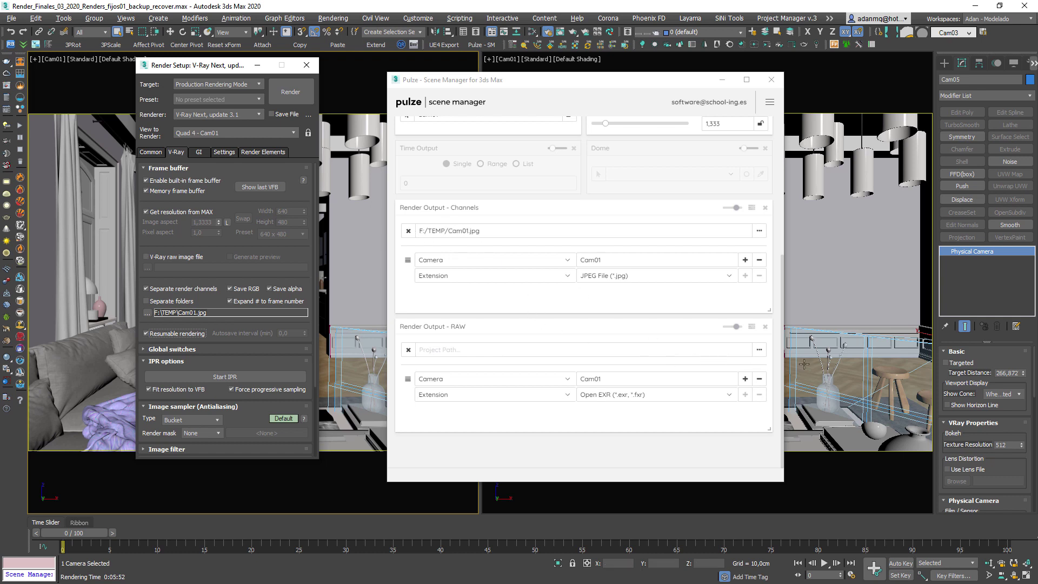
- Set the RAW output folder to E:/TEMP and the channels output extension to Open EXR (*.exr, *.fxr)
left_click(759, 349)
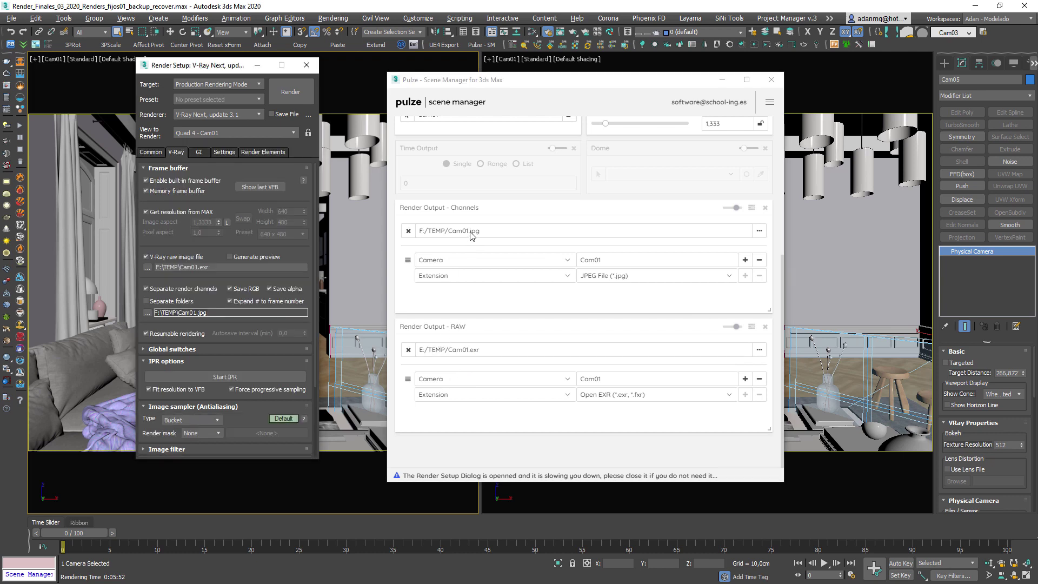
left_click(605, 281)
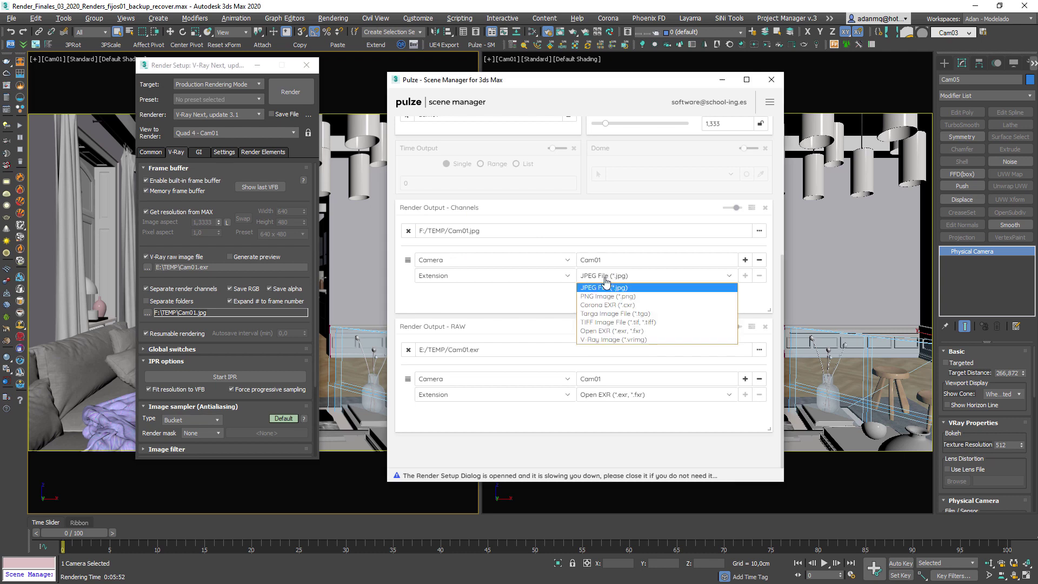
left_click(630, 331)
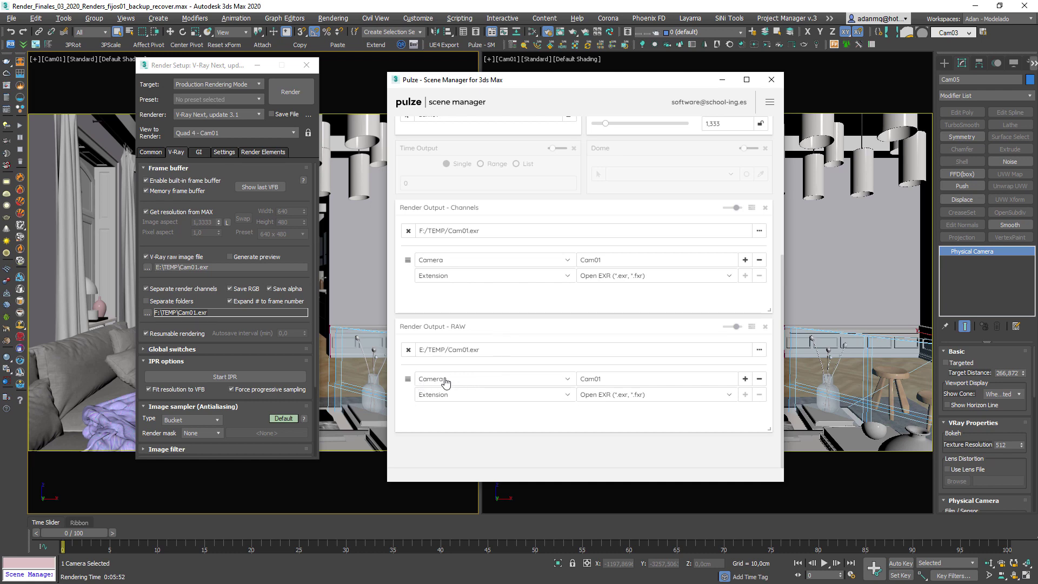
- Close the Render Setup dialog and activate setup 3 followed by setup 5 in the setup list
mouse_move(166, 336)
scroll(679, 353, "up", 5)
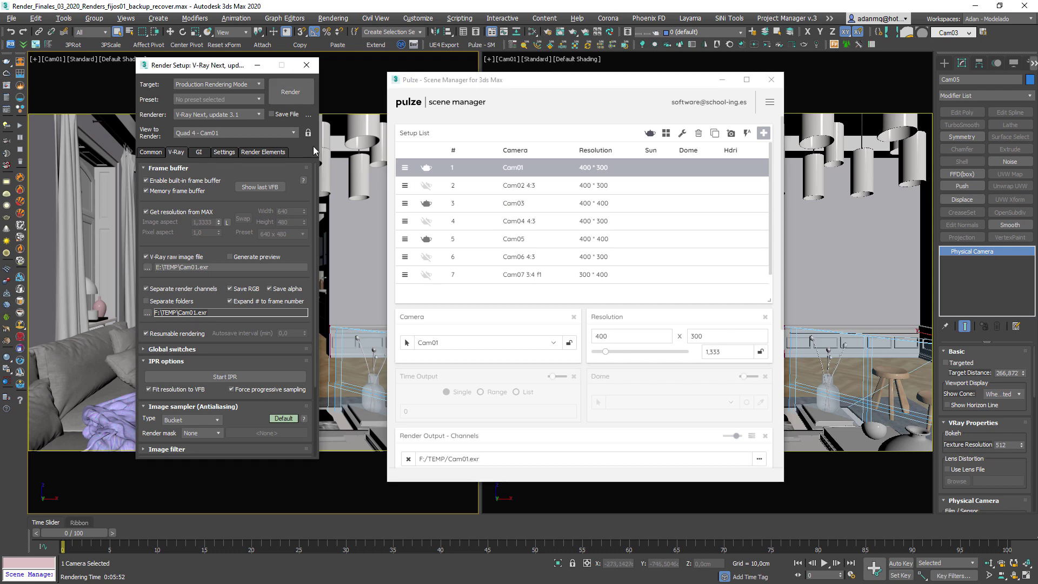
left_click(306, 64)
left_click(386, 162)
left_click(459, 203)
left_click(468, 239)
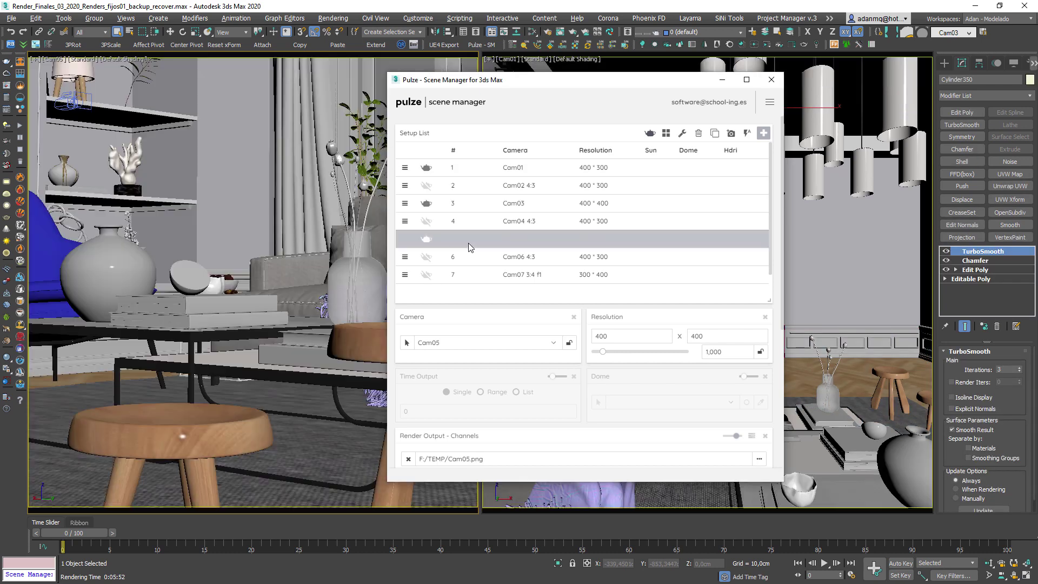
- Review the output settings of the Cam05 setup and move the Scene Manager window off the camera viewport
scroll(541, 306, "down", 2)
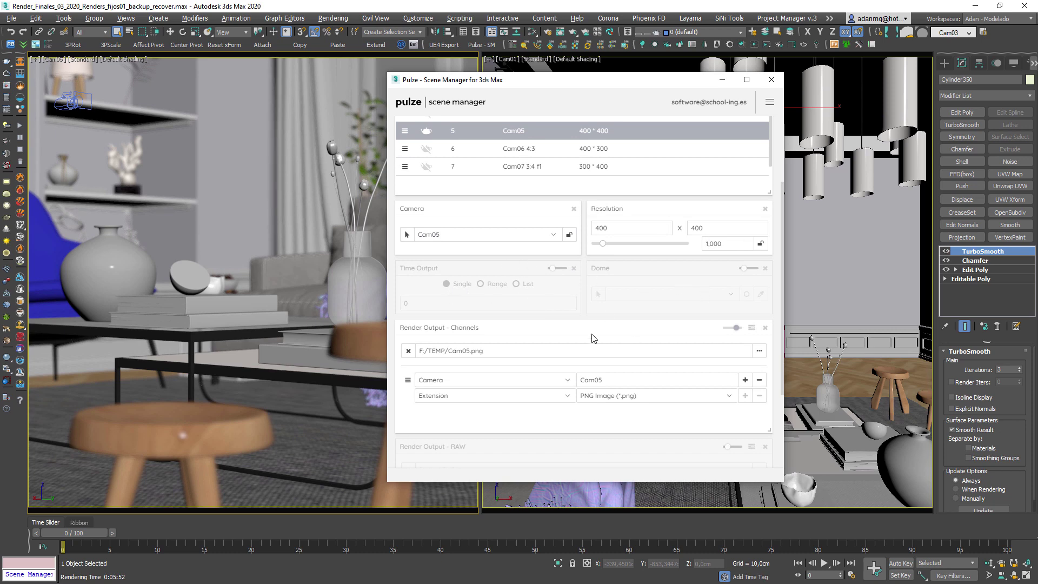
scroll(541, 356, "down", 2)
scroll(476, 270, "up", 4)
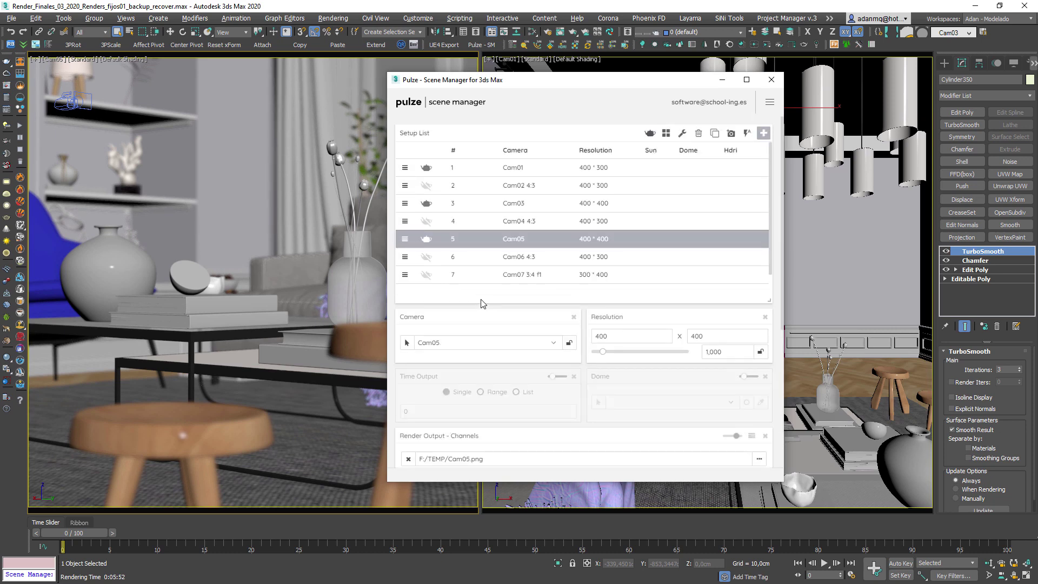
left_click_drag(584, 79, 712, 77)
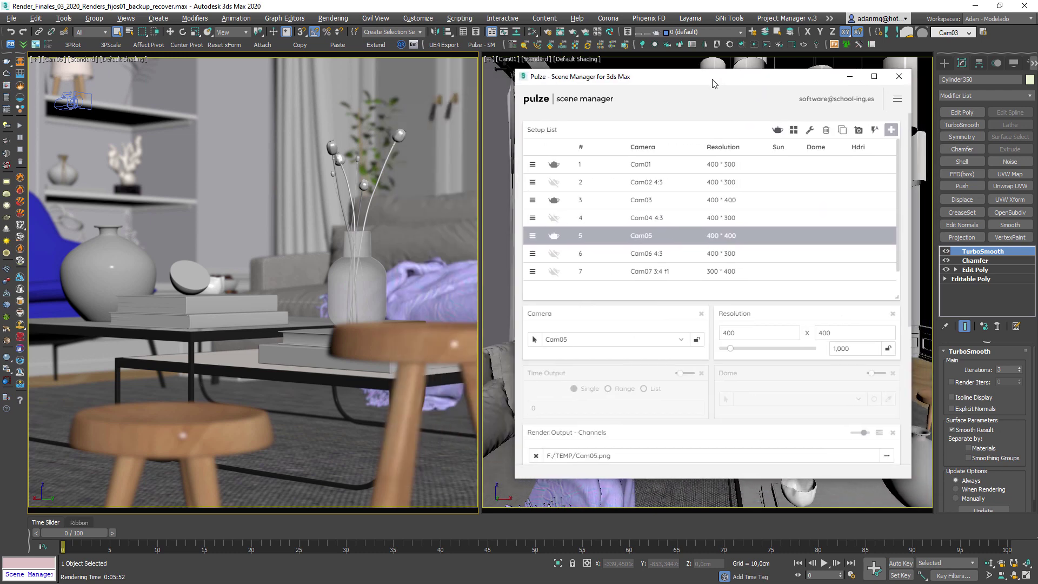